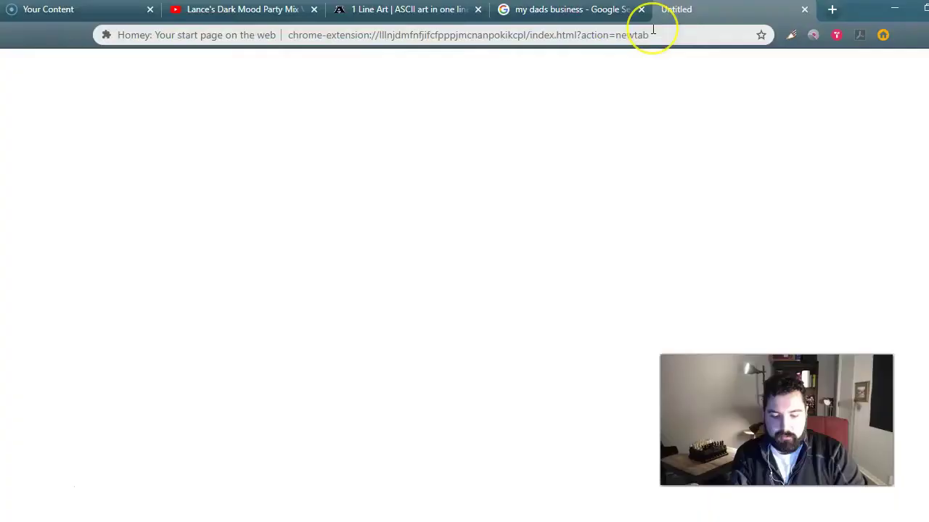
Step: Load the Google My Business locations page at business.google.com/locations
type("le.com/locations")
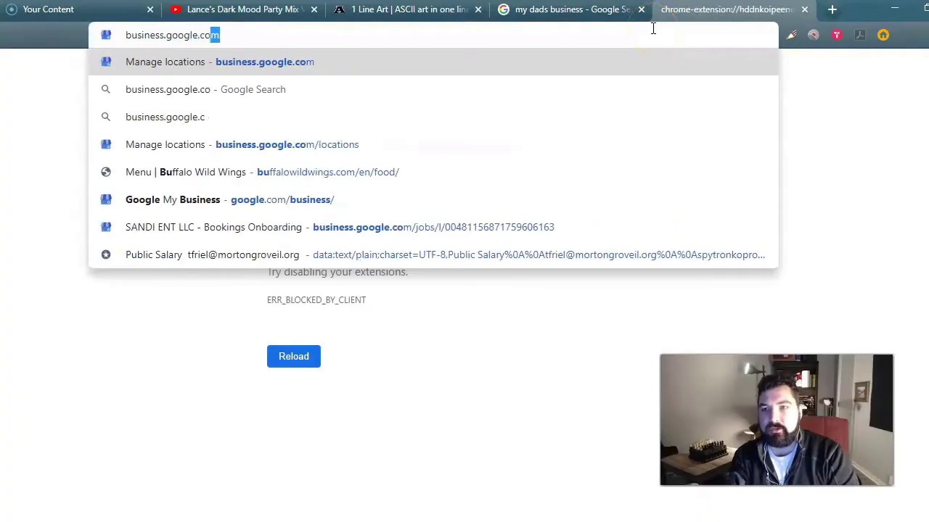
key("Return")
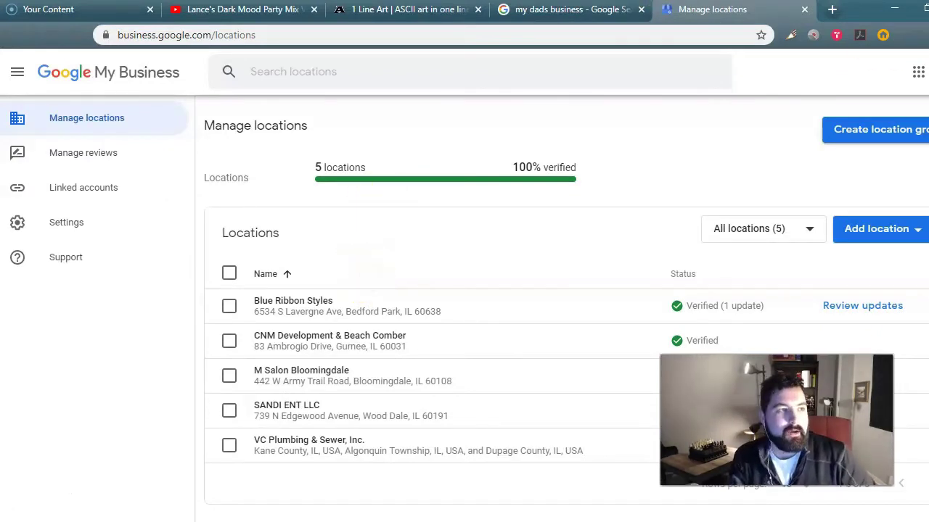
Step: Start an incognito window and load business.google.com in it to see the signed-out Google My Business site
key("alt+f")
left_click(866, 92)
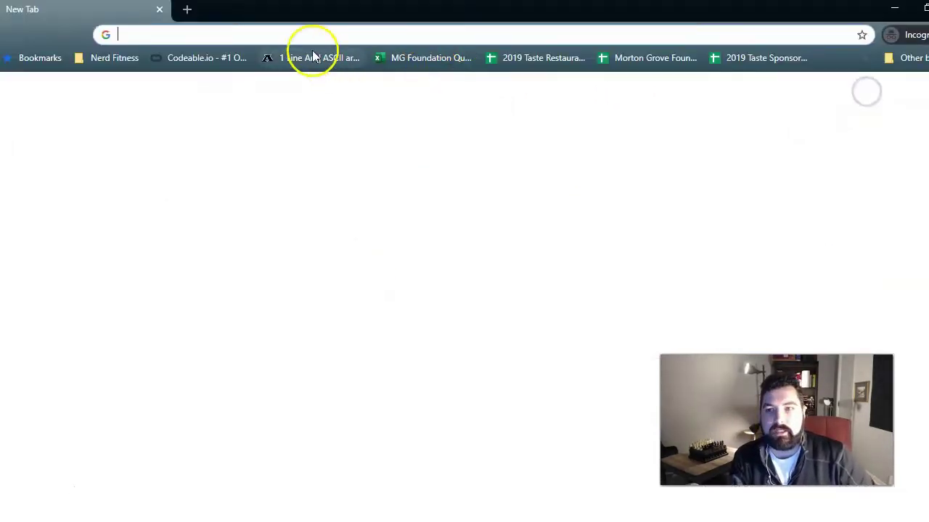
left_click(295, 38)
type("bus")
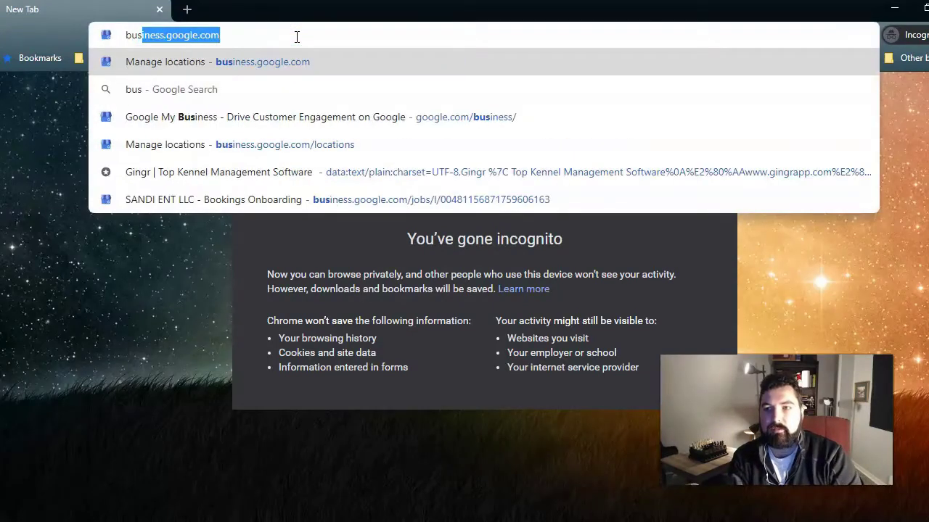
key("Return")
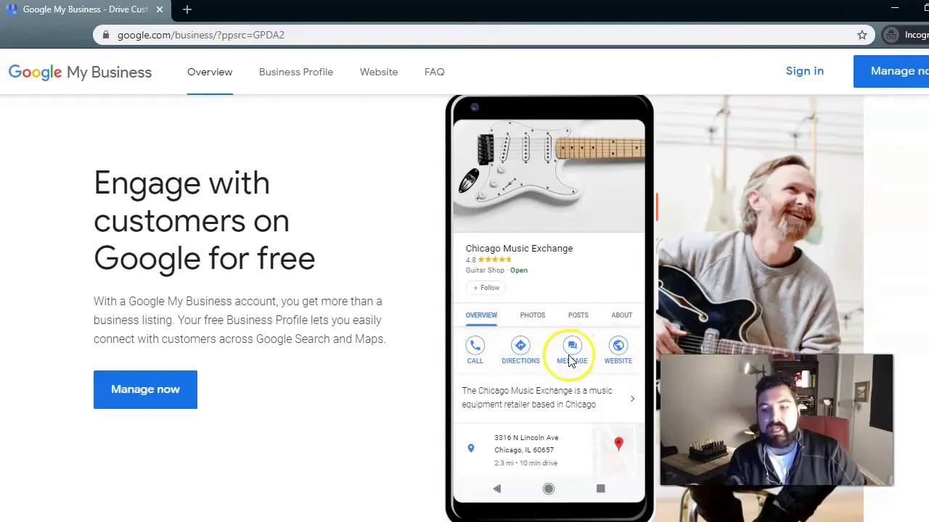
Step: Read through the Google My Business overview page, including the business profile, monthly search and customer engagement sections
scroll(566, 360, "down", 4)
scroll(566, 358, "down", 3)
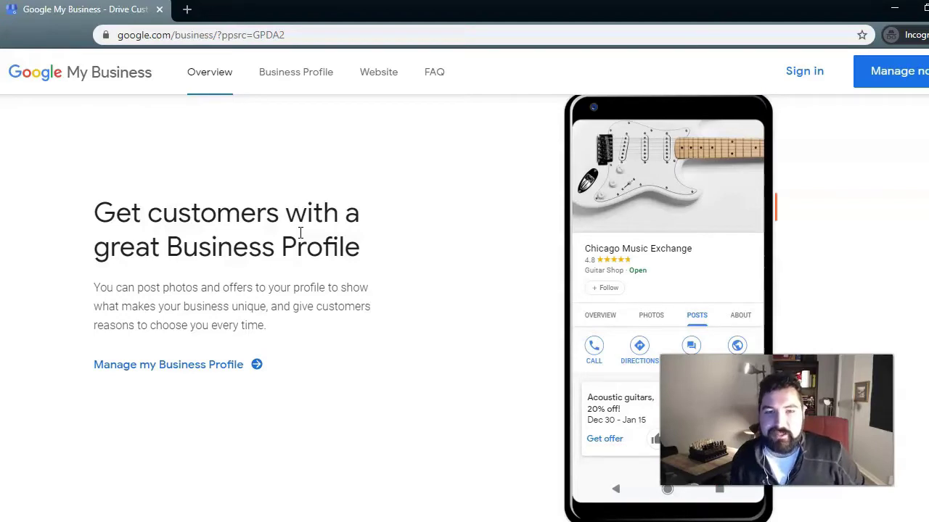
scroll(300, 240, "down", 10)
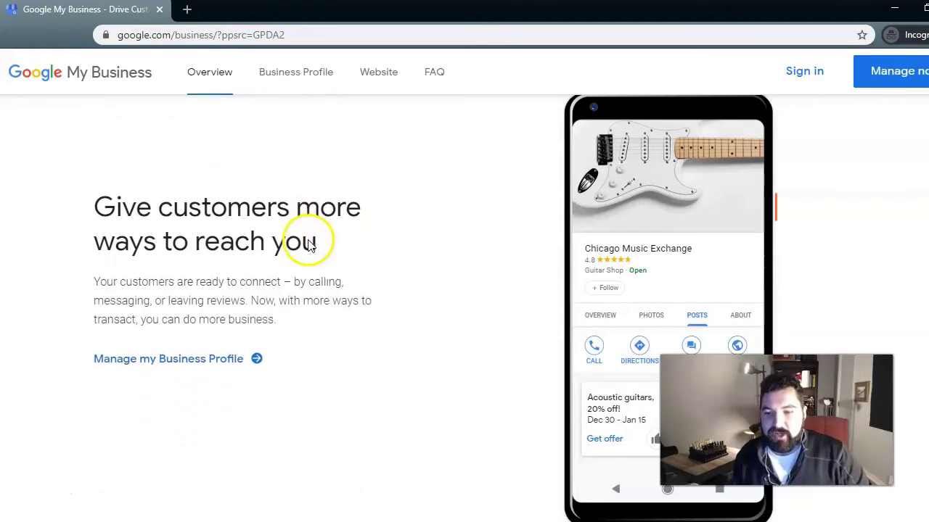
scroll(307, 245, "down", 6)
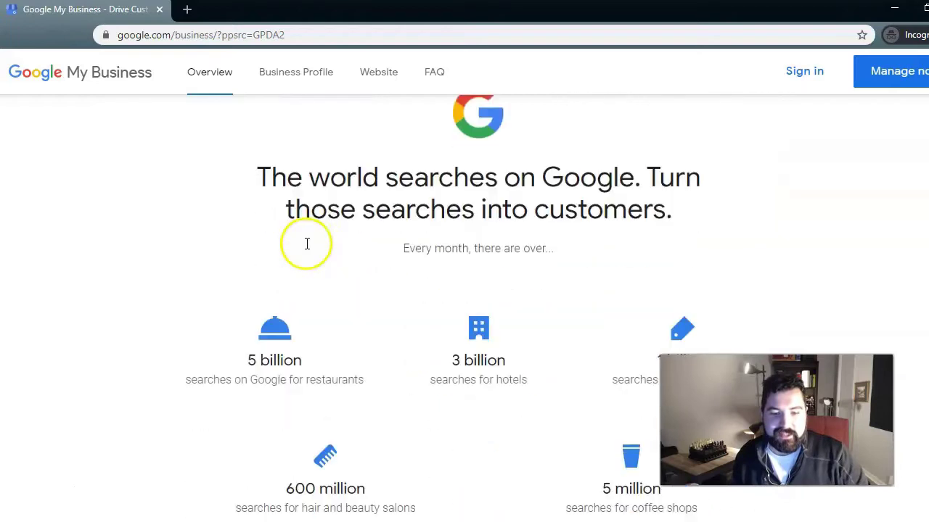
scroll(305, 250, "down", 1)
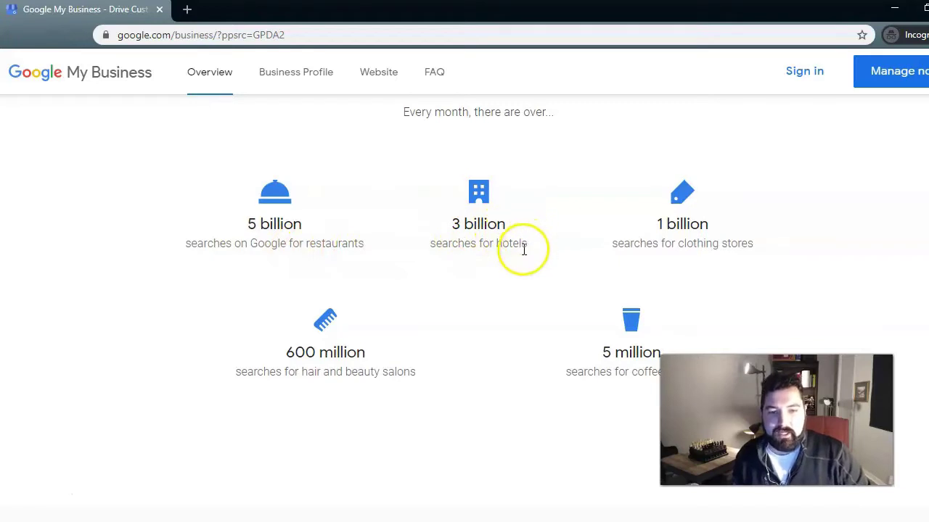
scroll(523, 250, "up", 1)
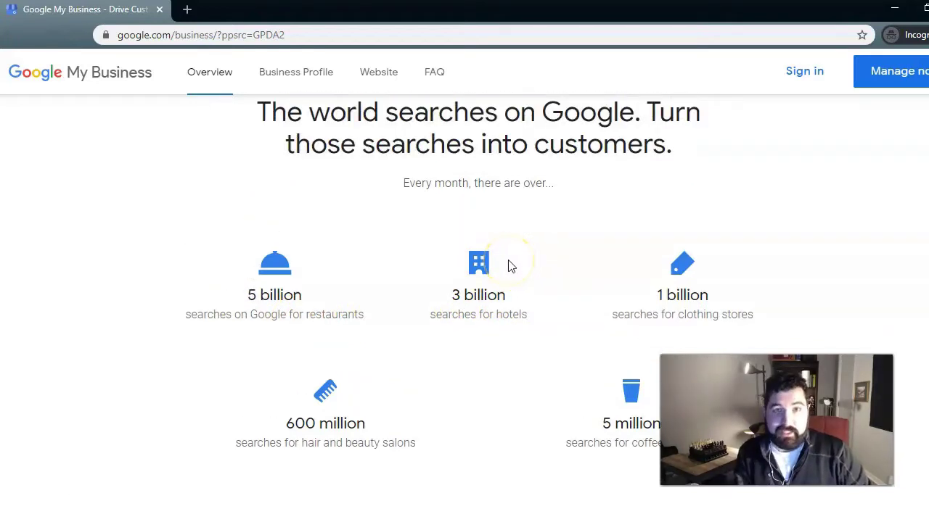
left_click(474, 274)
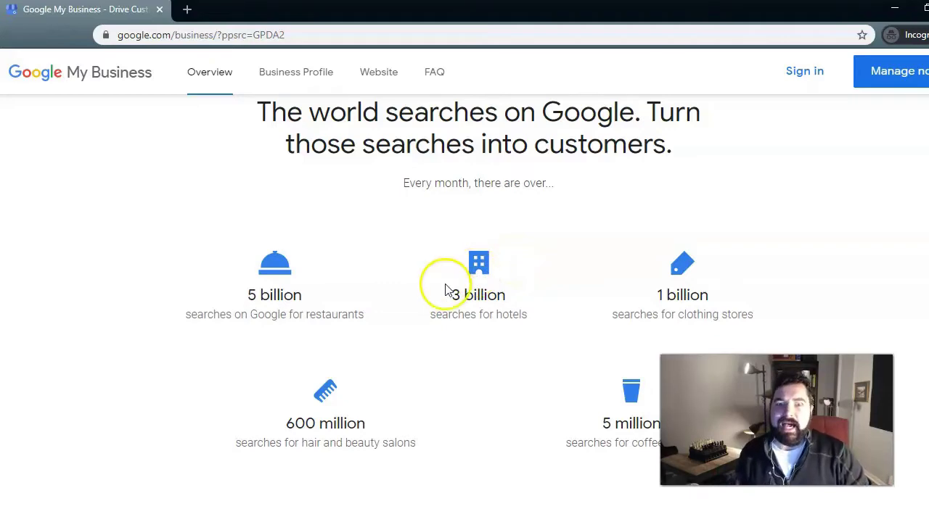
scroll(440, 293, "down", 8)
scroll(439, 287, "down", 3)
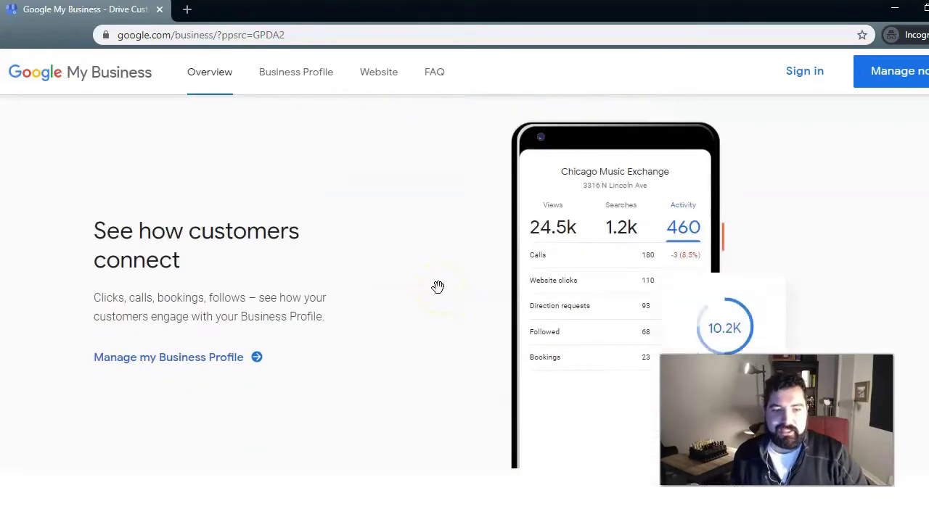
scroll(437, 288, "up", 3)
left_click(415, 290)
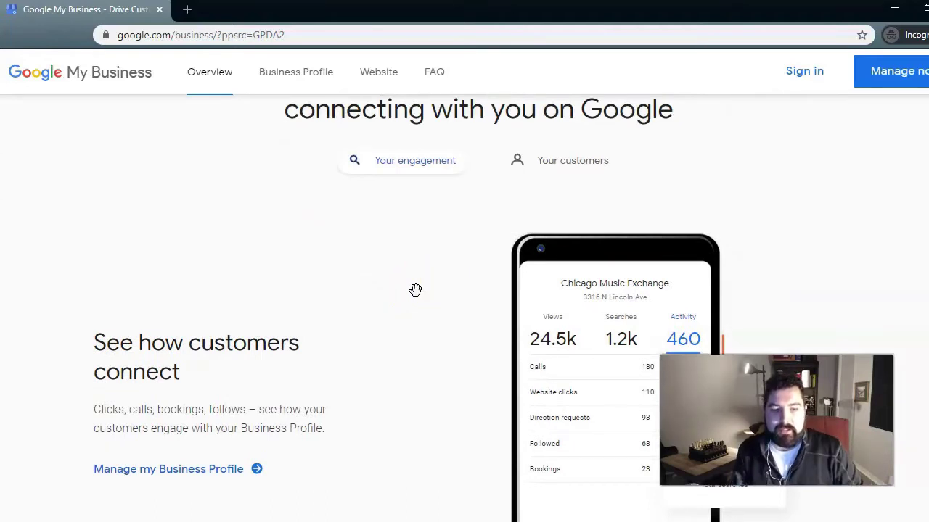
scroll(408, 305, "down", 1)
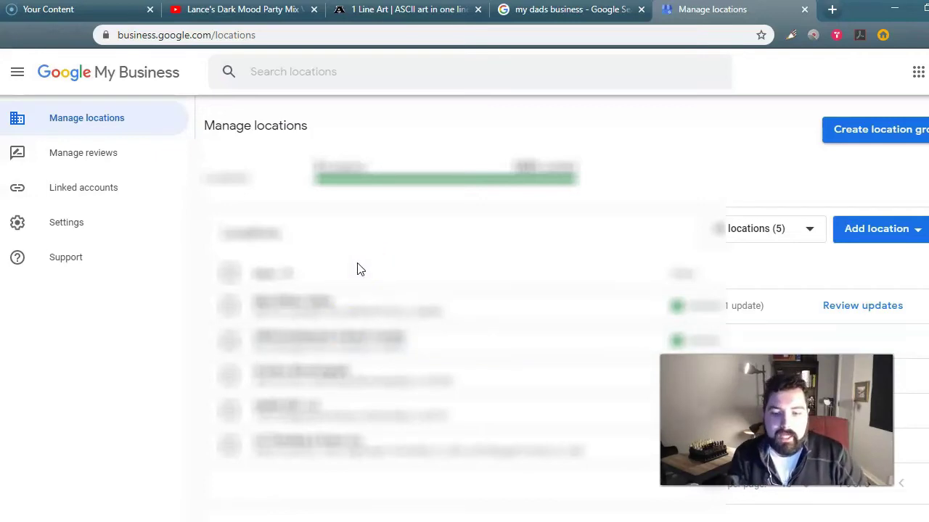
Step: Open the SANDI ENT LLC location's dashboard and view its profile improvement plan
scroll(341, 305, "down", 1)
left_click(300, 361)
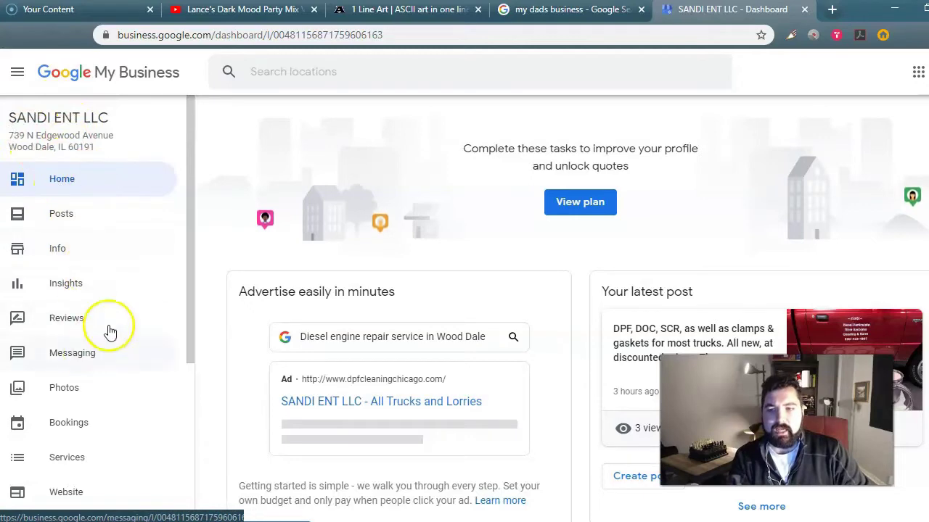
left_click(573, 203)
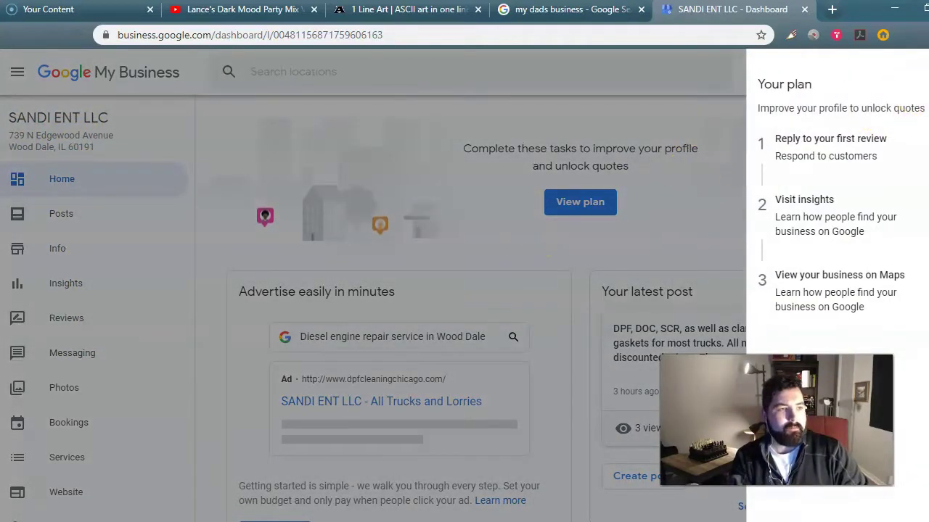
left_click(514, 201)
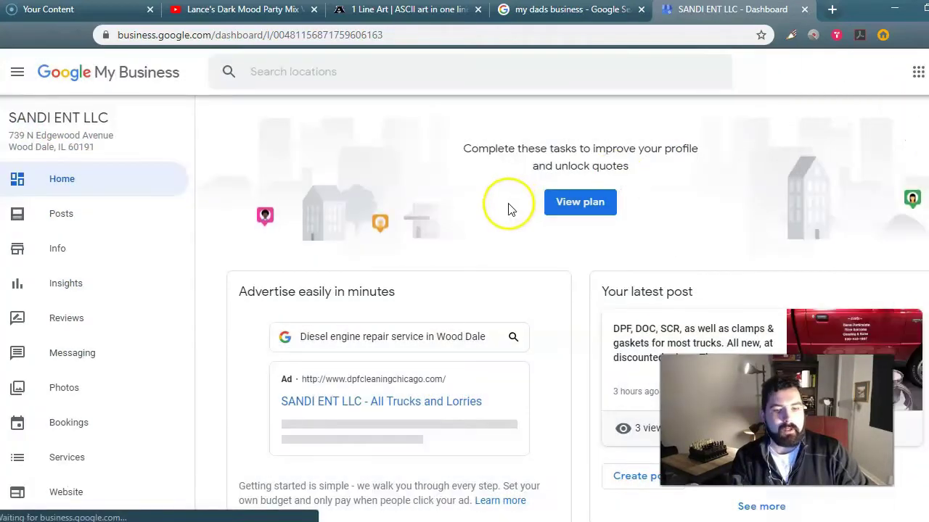
Step: Look over the SANDI ENT LLC dashboard, focusing on the card about advertising easily in minutes
scroll(466, 208, "down", 3)
scroll(466, 208, "down", 1)
scroll(466, 213, "up", 4)
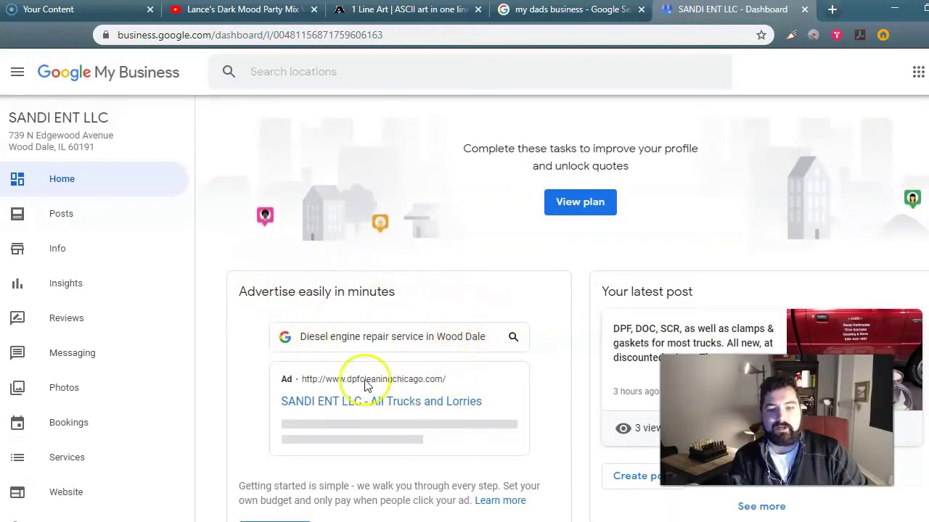
scroll(371, 283, "down", 1)
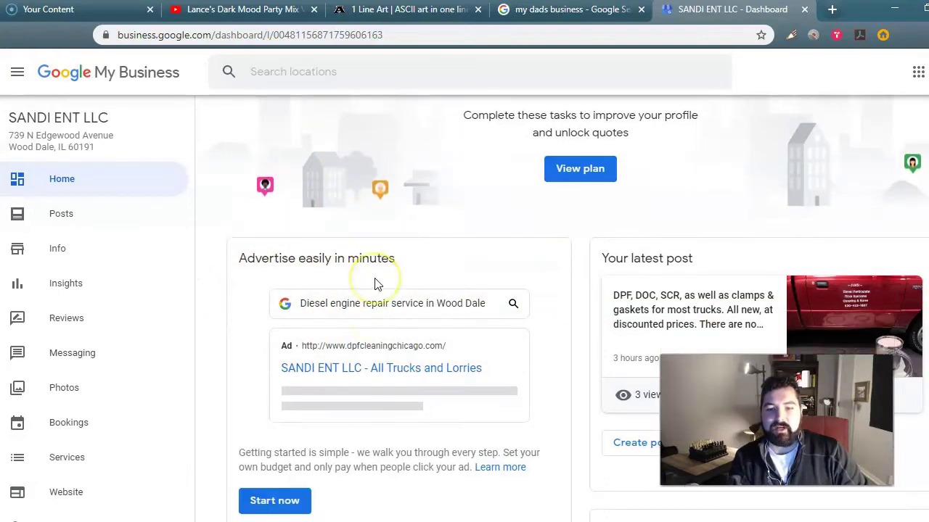
scroll(375, 282, "up", 1)
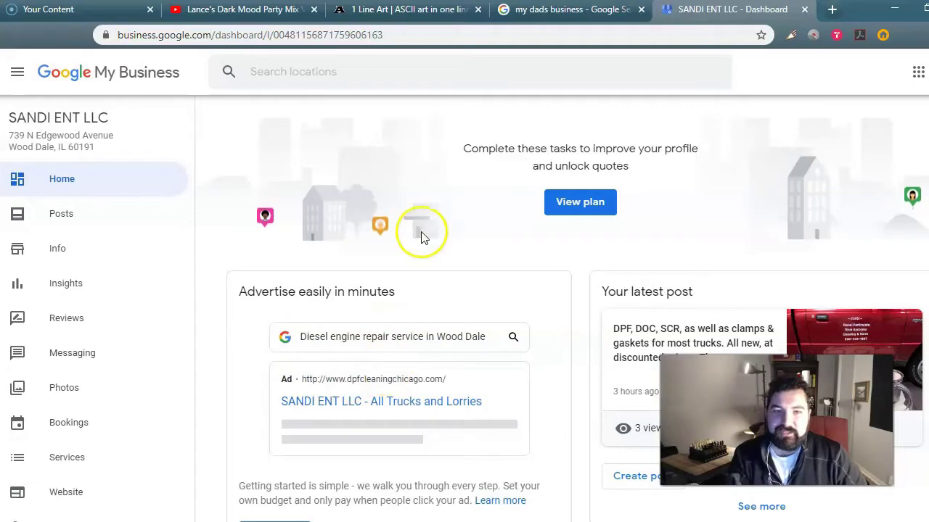
Step: Search Google for "vc plumbers" and examine the ads and the business listing in the results
left_click(555, 10)
left_click_drag(218, 80, 85, 85)
type("vc plumbers")
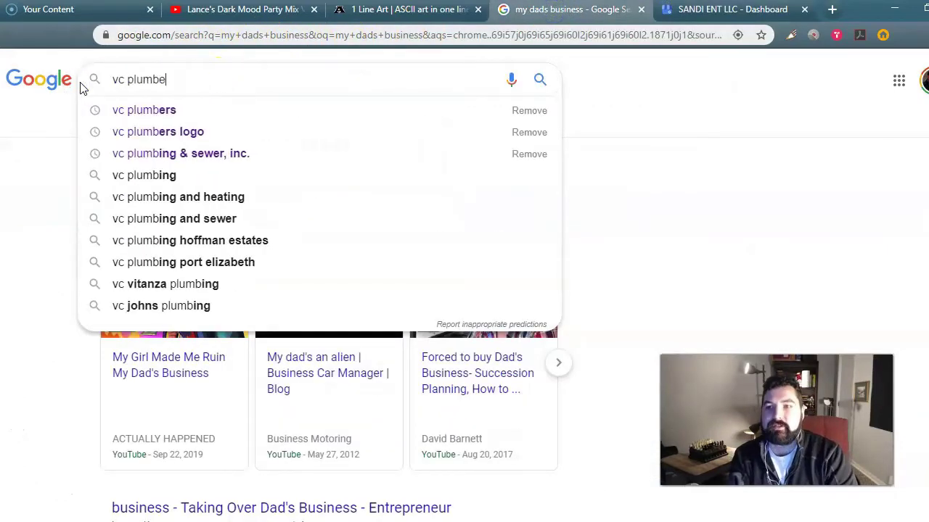
key("Return")
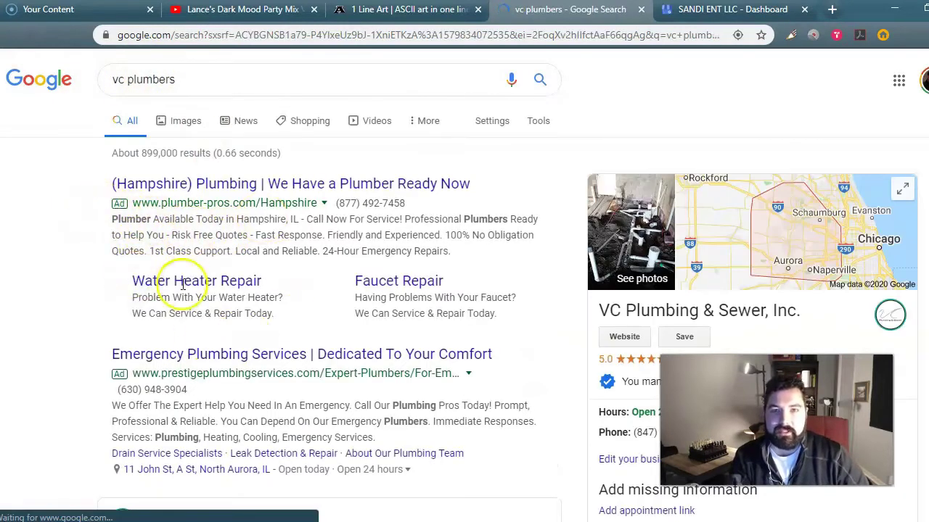
scroll(148, 214, "down", 3)
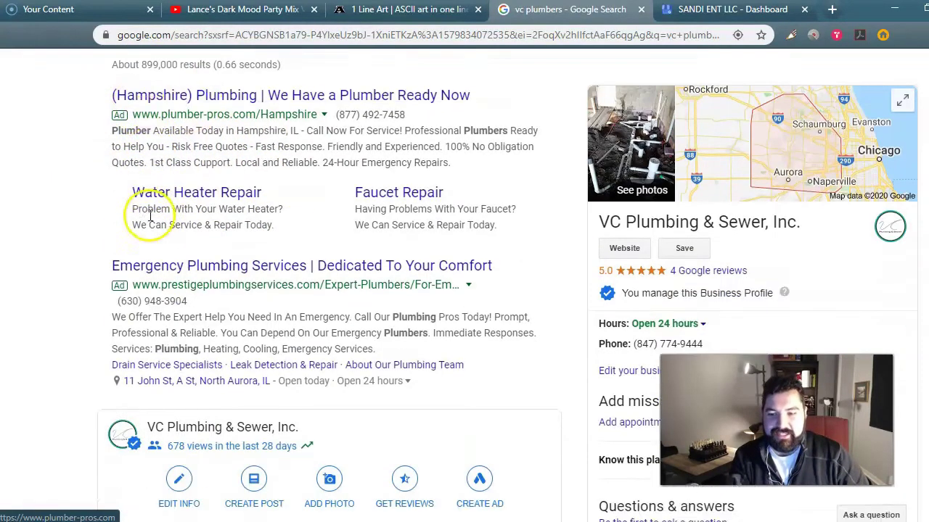
scroll(145, 280, "up", 3)
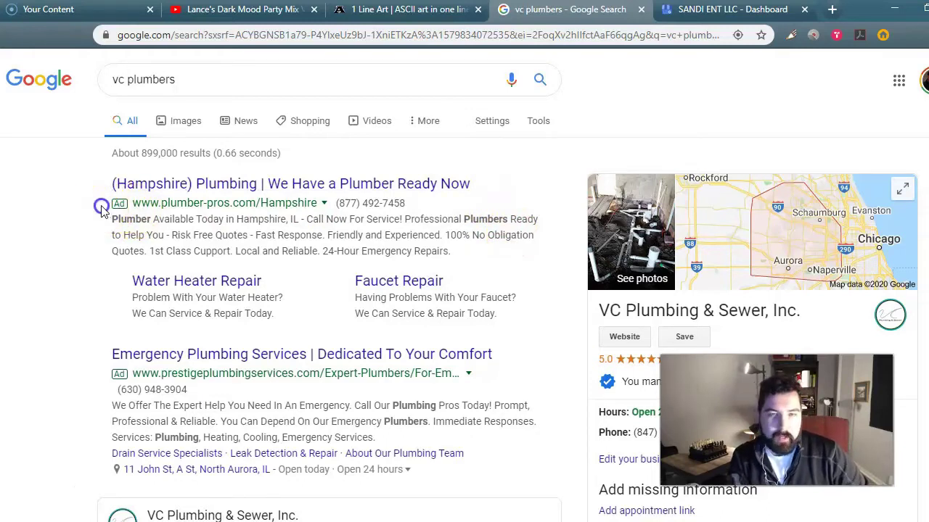
Step: Return to the SANDI ENT LLC dashboard and examine its latest post, performance, reviews and customer photos
left_click(705, 12)
left_click(42, 177)
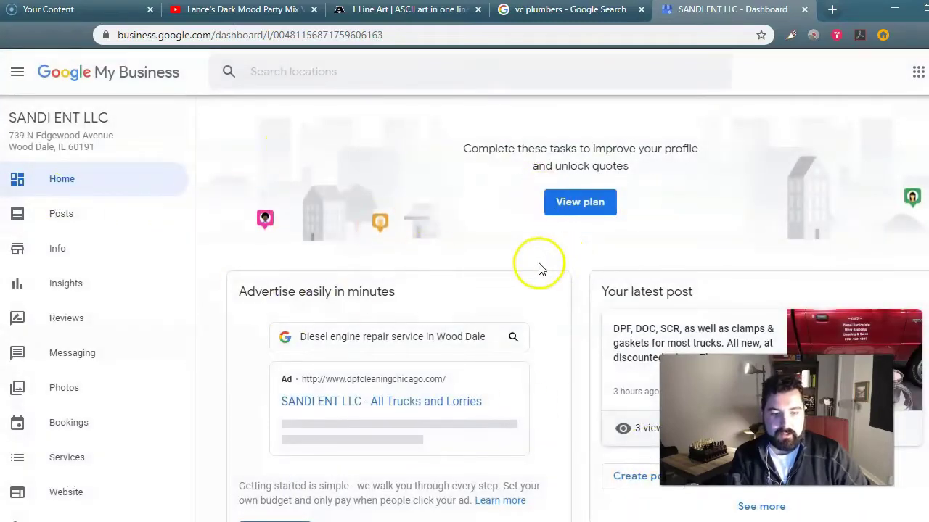
scroll(697, 302, "down", 2)
scroll(664, 236, "down", 1)
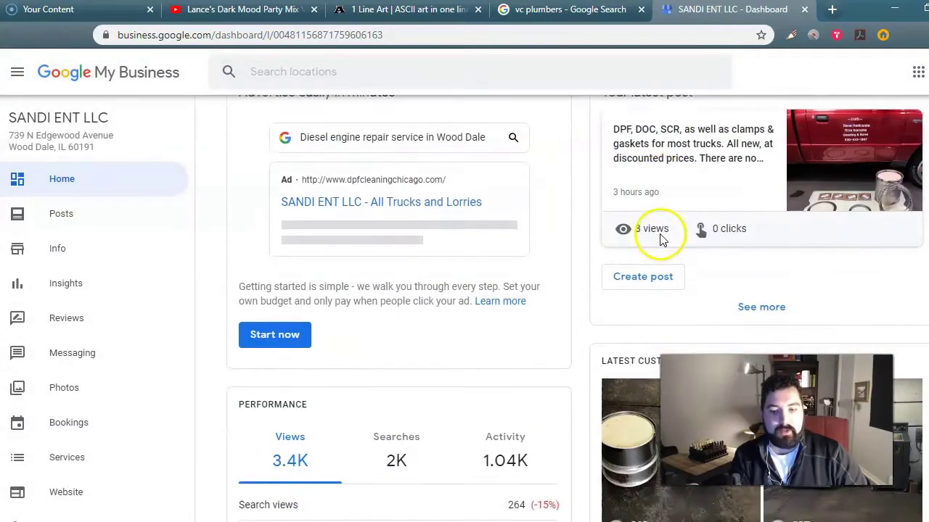
scroll(661, 239, "down", 1)
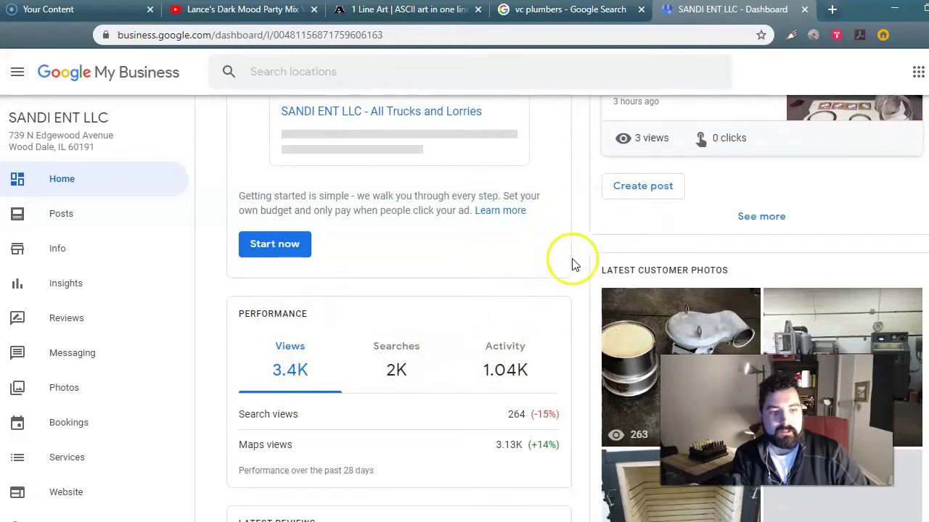
scroll(574, 263, "down", 2)
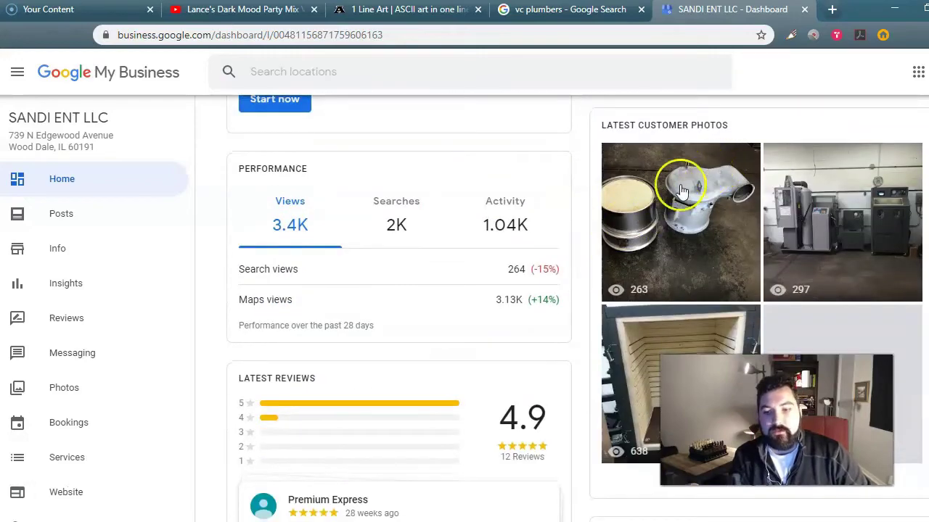
scroll(684, 186, "down", 4)
scroll(508, 255, "up", 10)
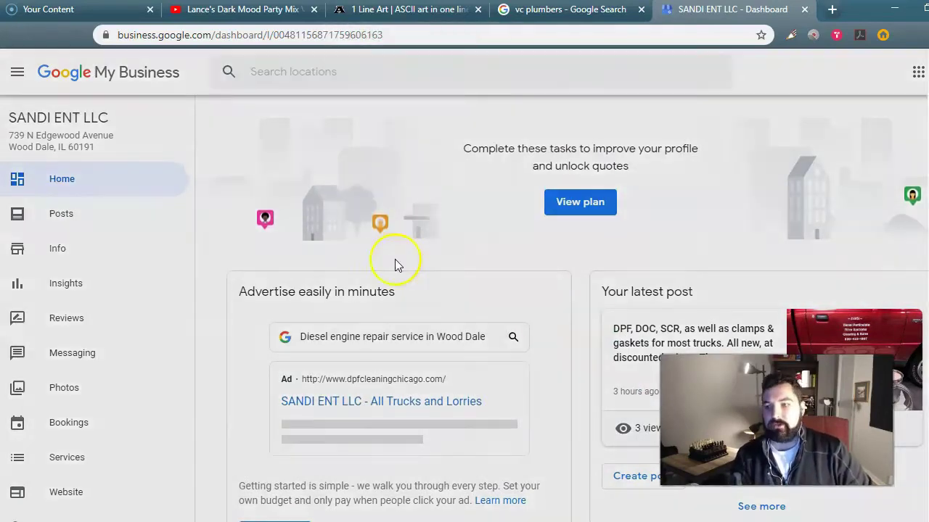
Step: Check the profile improvement plan again, close it and open the posts page for SANDI ENT LLC
left_click(395, 259)
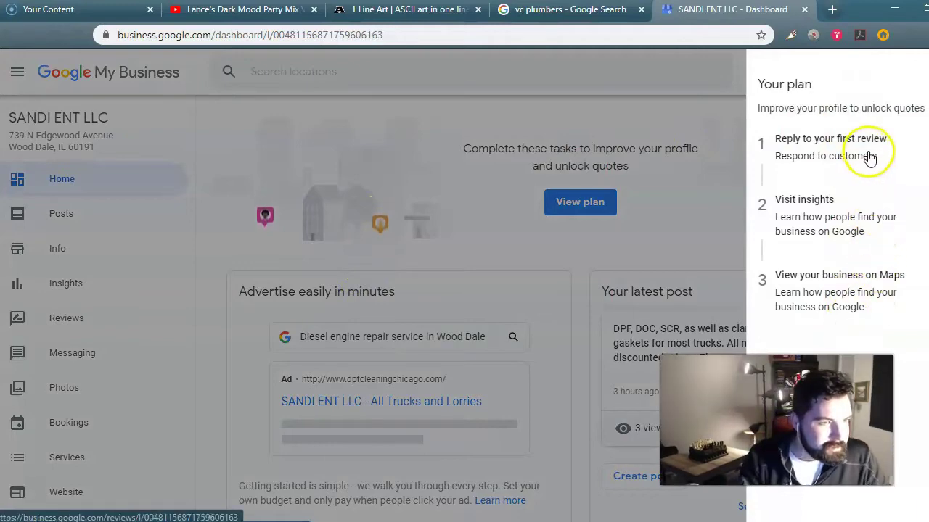
left_click(384, 180)
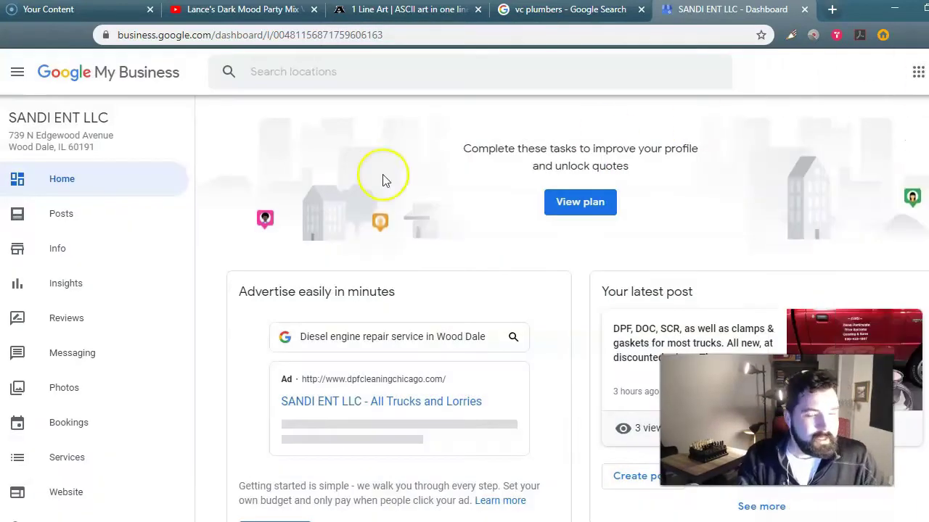
left_click(73, 212)
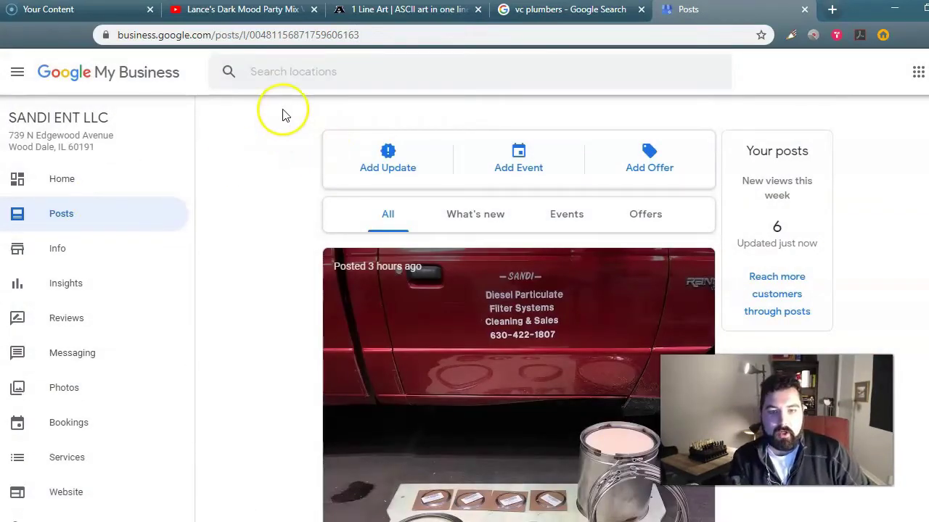
Step: Search Google for "SANDI ENT LLC" to bring up the business's listing and management options
left_click(601, 10)
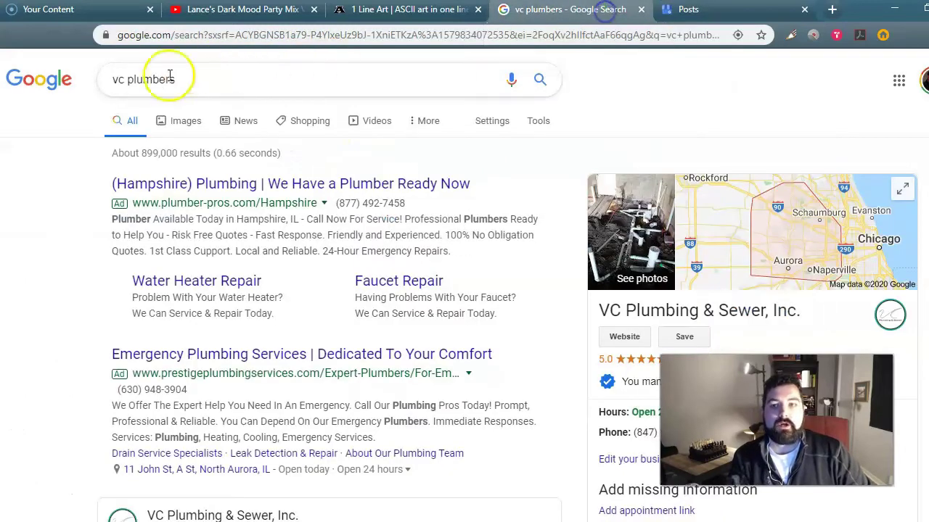
left_click(199, 80)
type("SANDI ENT LLC")
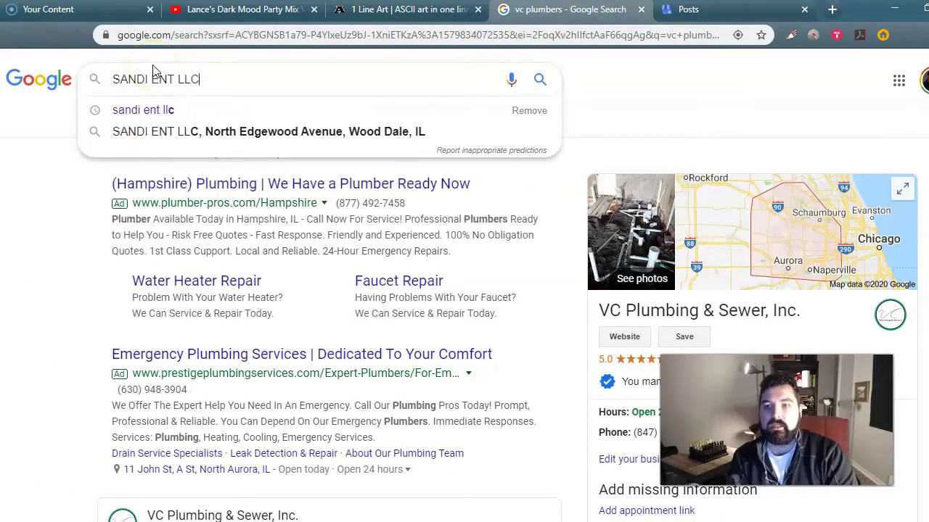
key("Return")
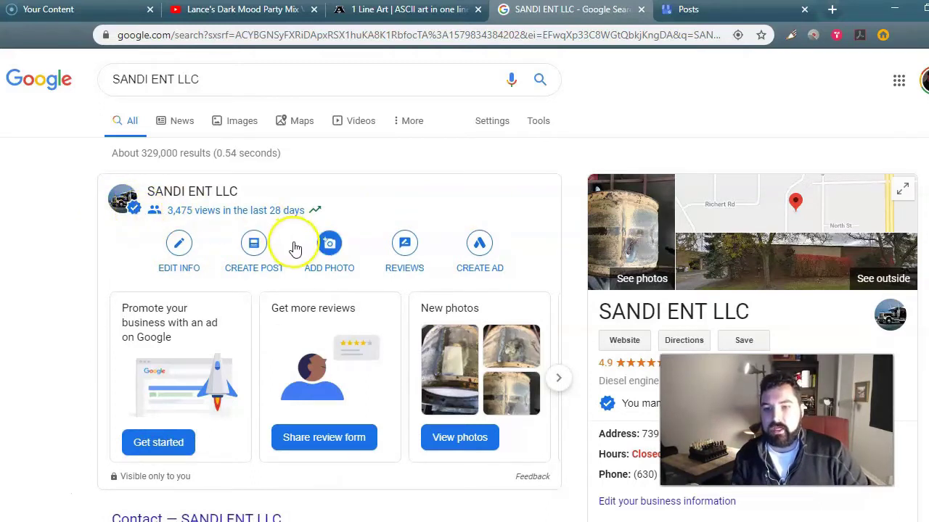
Step: Examine the management options for SANDI ENT LLC in the search results and read the explanation beside the Business Profile manager notice
scroll(296, 323, "down", 1)
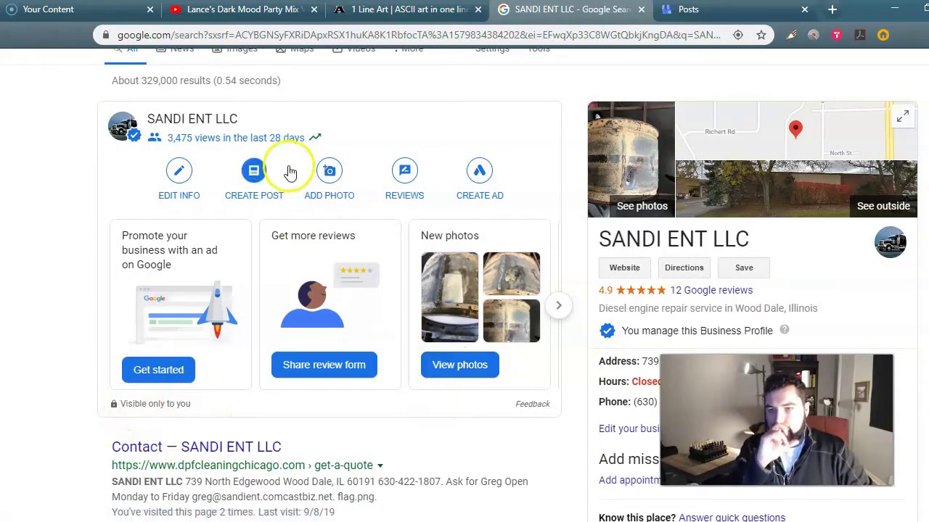
scroll(209, 141, "up", 1)
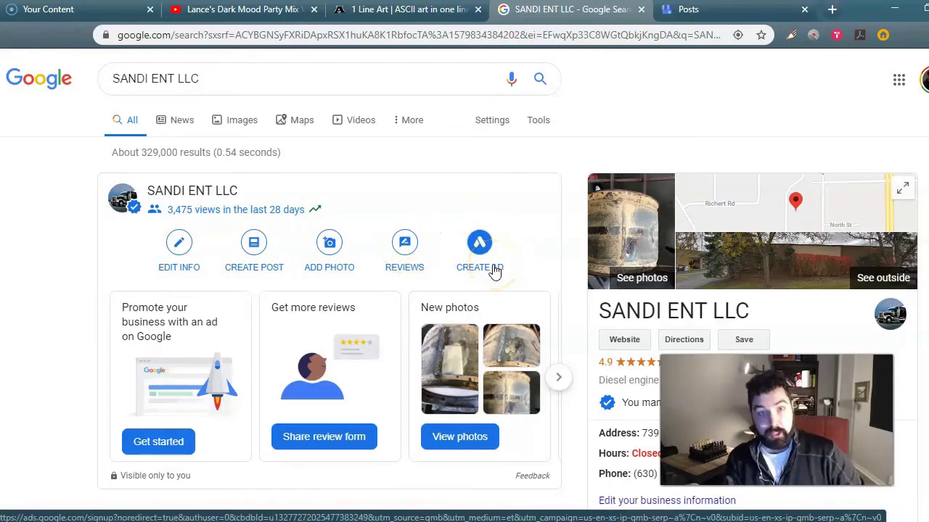
scroll(667, 129, "down", 1)
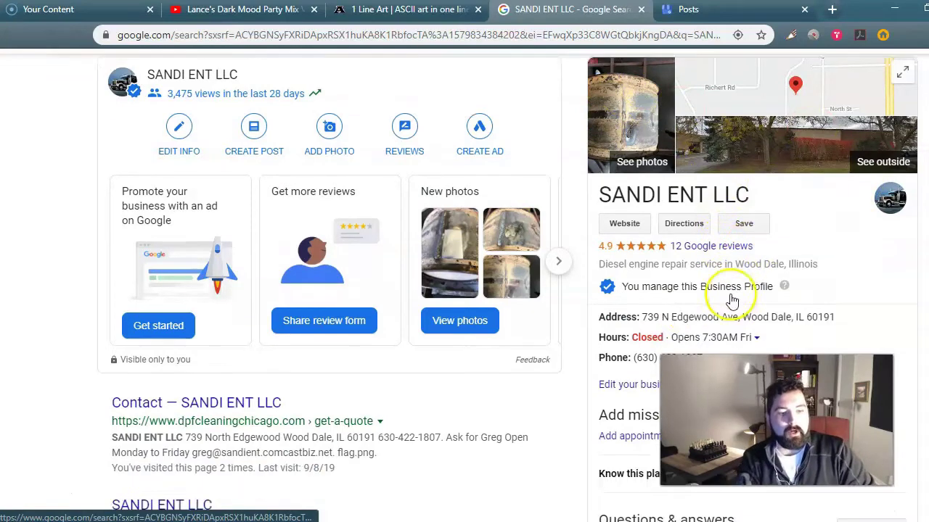
scroll(725, 297, "down", 1)
left_click_drag(618, 262, 726, 264)
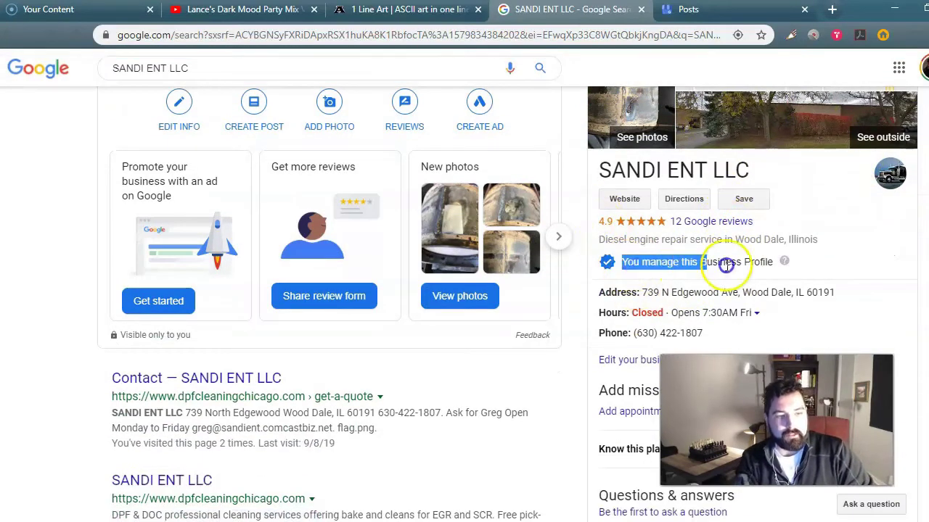
left_click(785, 263)
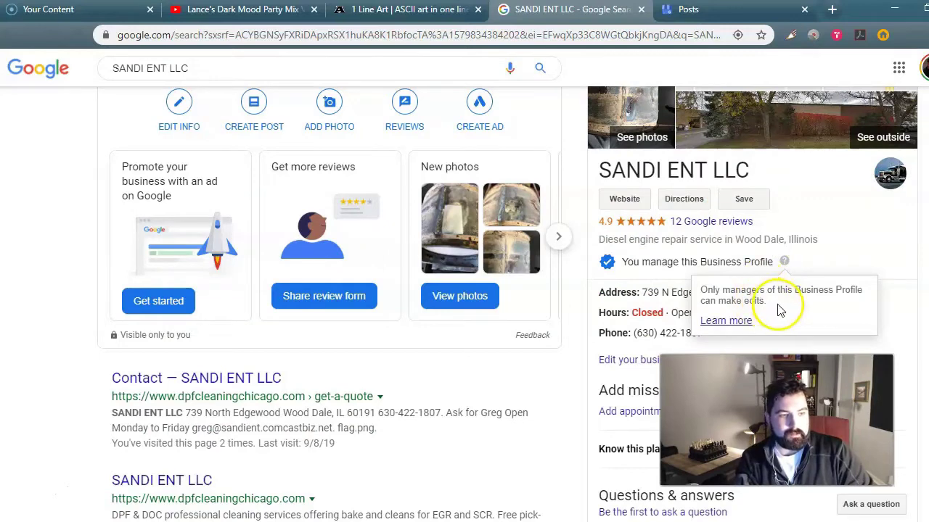
left_click(817, 262)
Step: Look through the listing's contact details and reviews, and expand the full "From SANDI ENT LLC" description
scroll(697, 240, "down", 1)
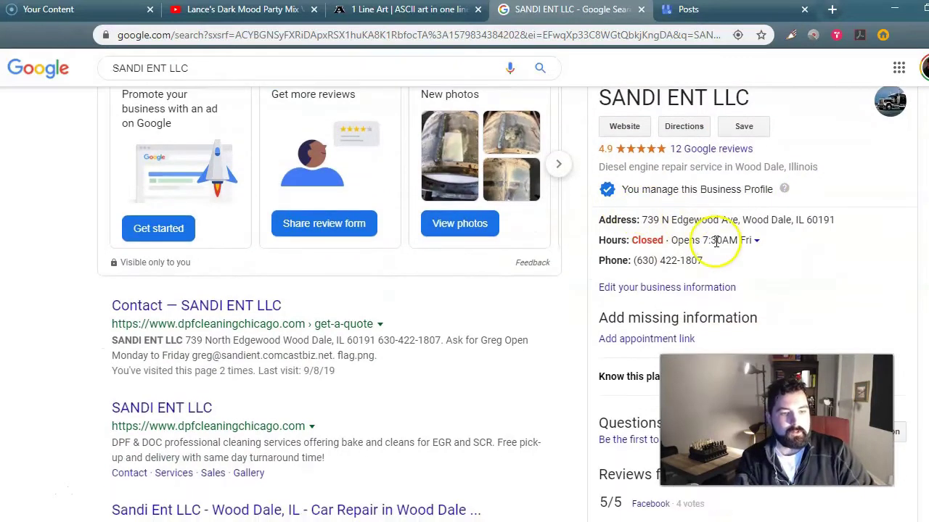
scroll(717, 247, "down", 2)
scroll(754, 193, "down", 2)
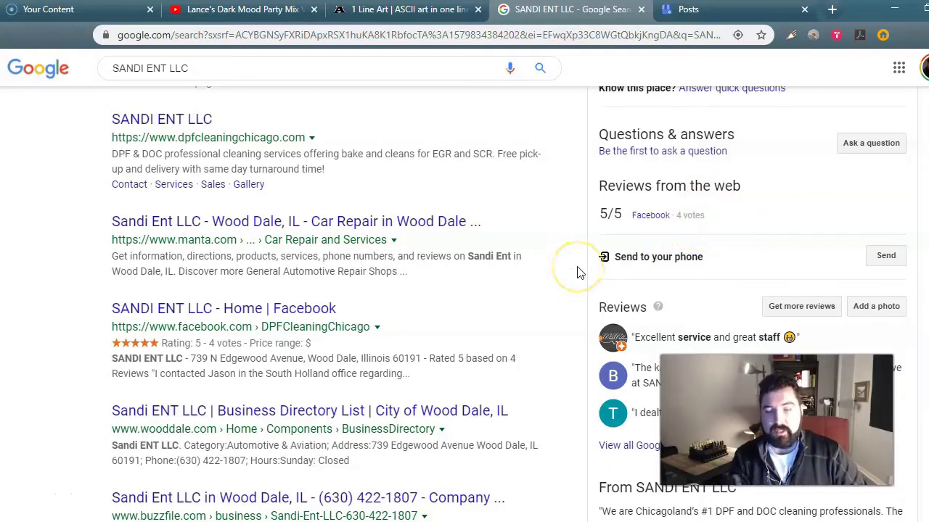
scroll(730, 182, "down", 2)
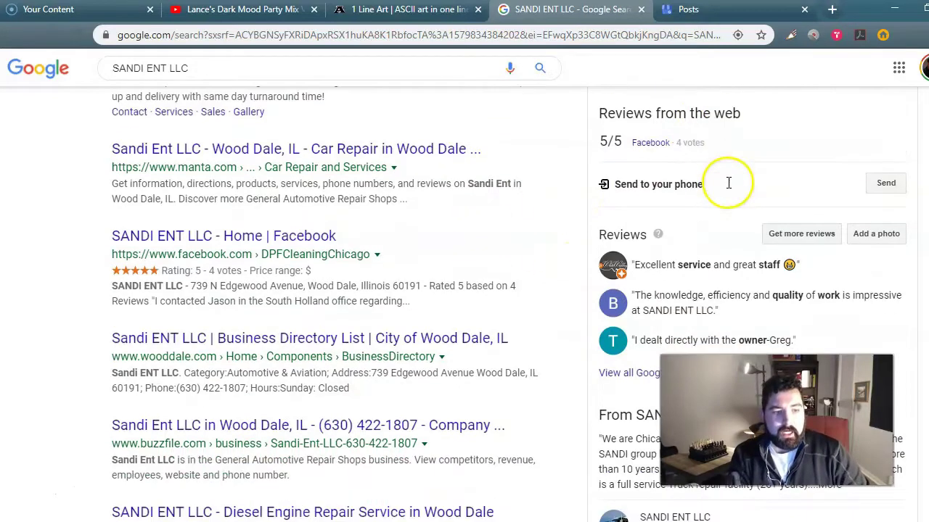
scroll(657, 247, "down", 2)
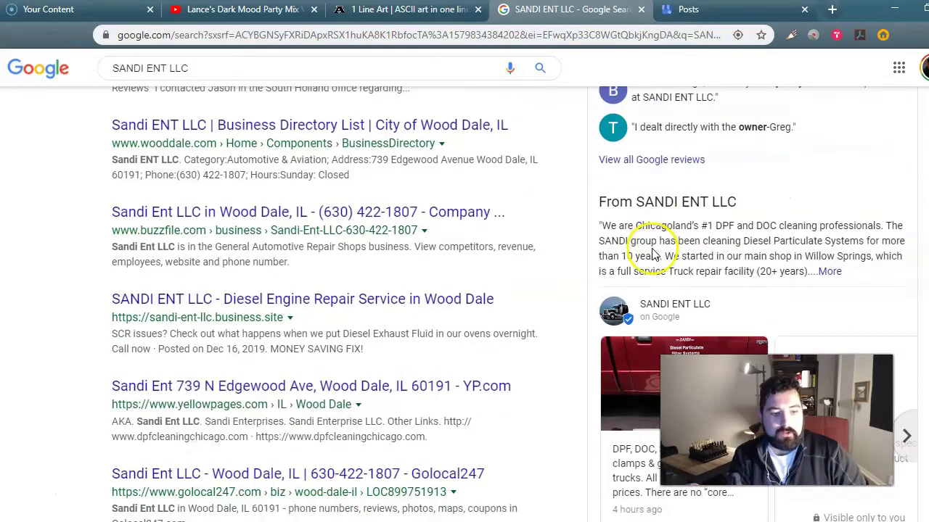
left_click(829, 271)
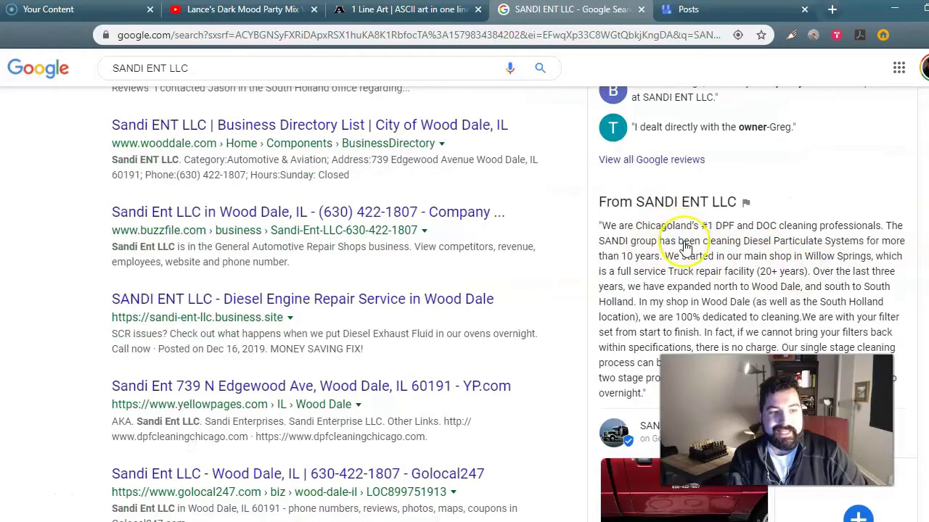
Step: Advance through the listing's post carousel and view all SANDI ENT LLC posts down to the one from Jan 4, 2020
scroll(686, 247, "down", 4)
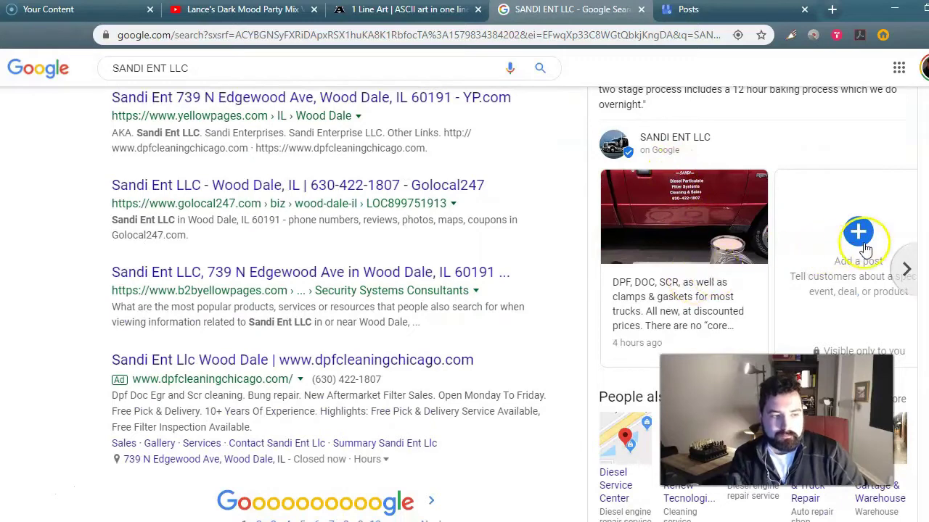
left_click(899, 266)
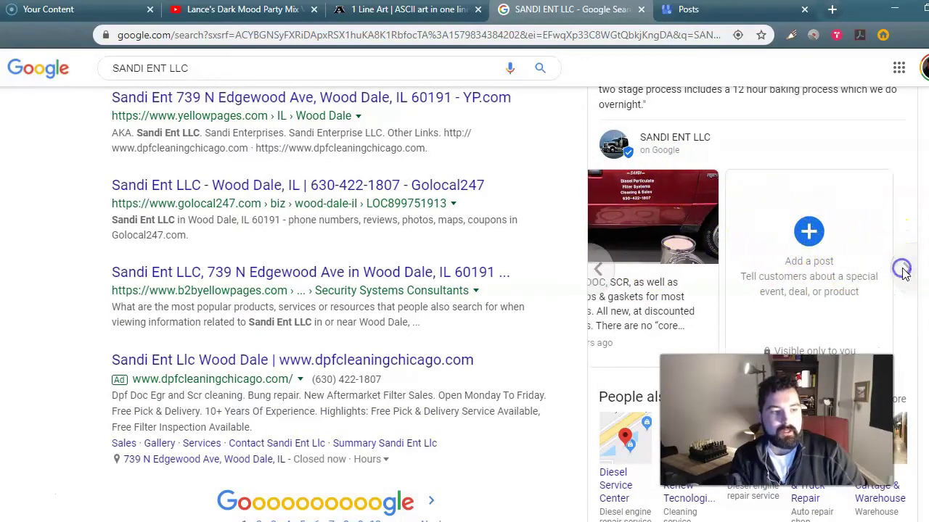
left_click(876, 278)
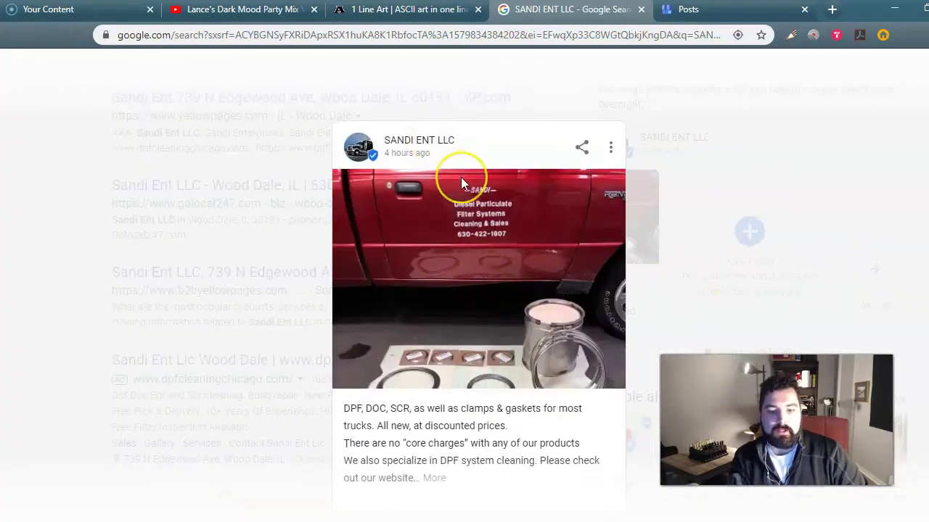
scroll(461, 177, "down", 5)
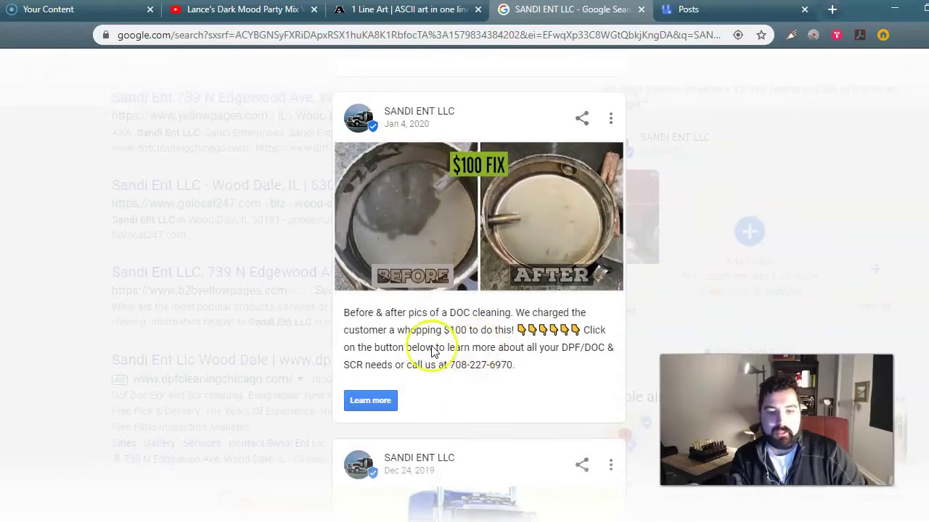
Step: Read the Jan 4, 2020 DOC cleaning post, check its Learn more link and close the posts view
left_click_drag(345, 315, 431, 313)
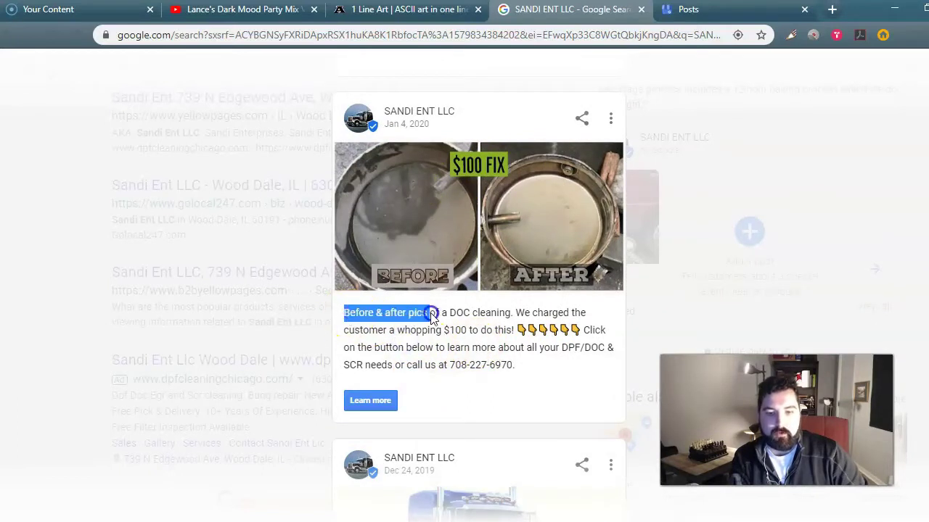
left_click(491, 329)
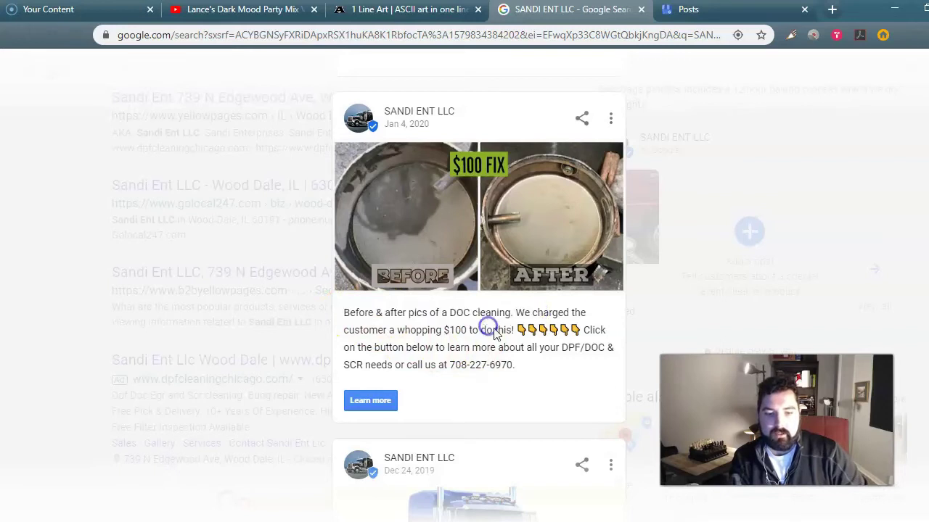
left_click_drag(544, 310, 530, 335)
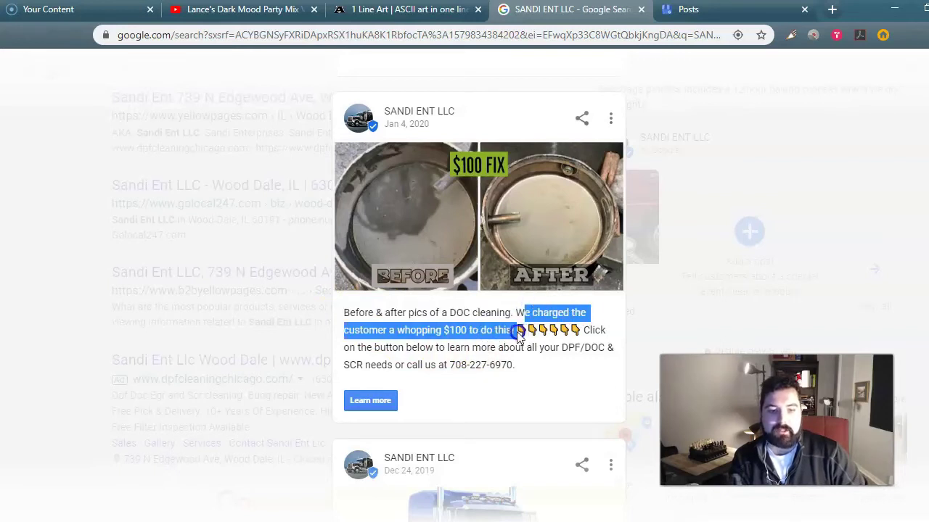
left_click(514, 348)
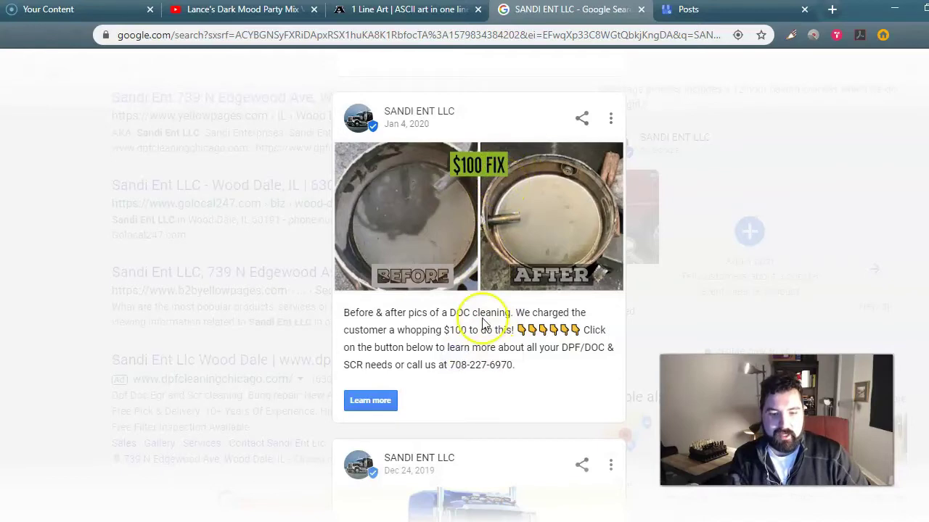
scroll(467, 311, "up", 1)
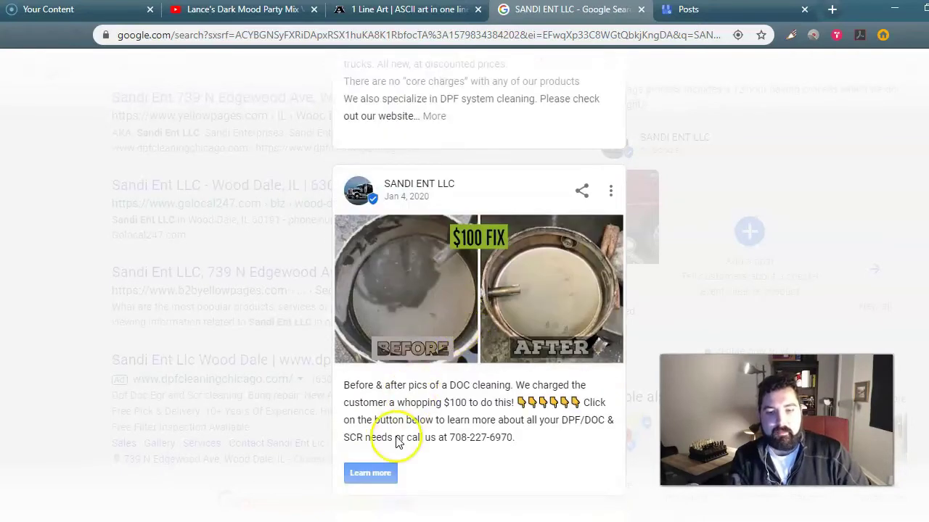
scroll(400, 435, "down", 1)
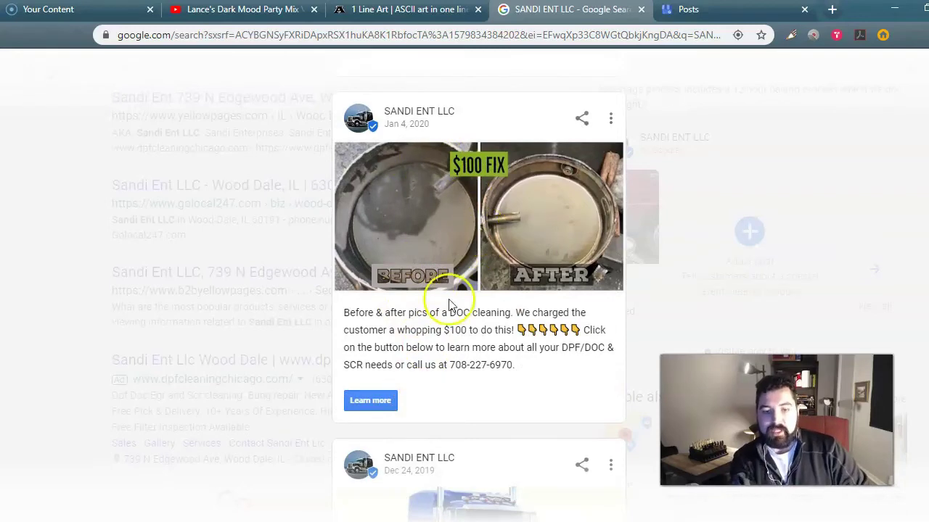
left_click(371, 401)
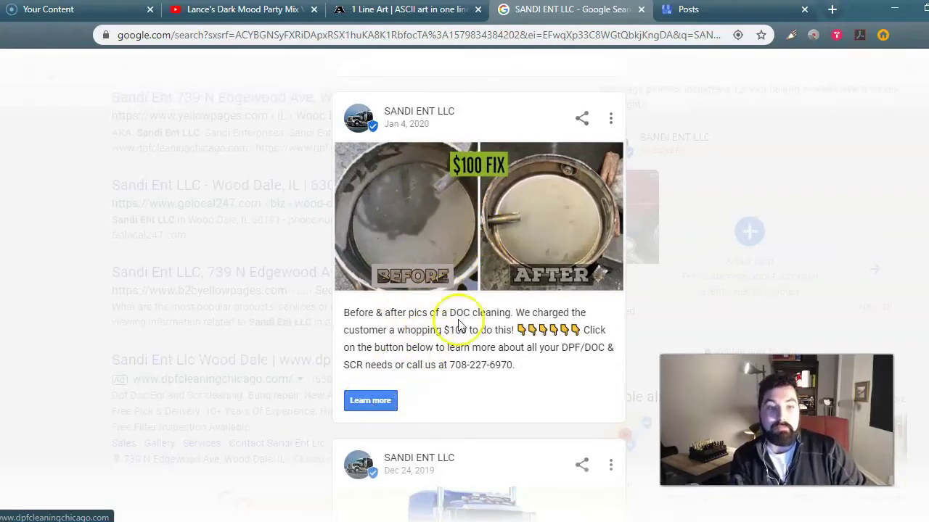
left_click(913, 100)
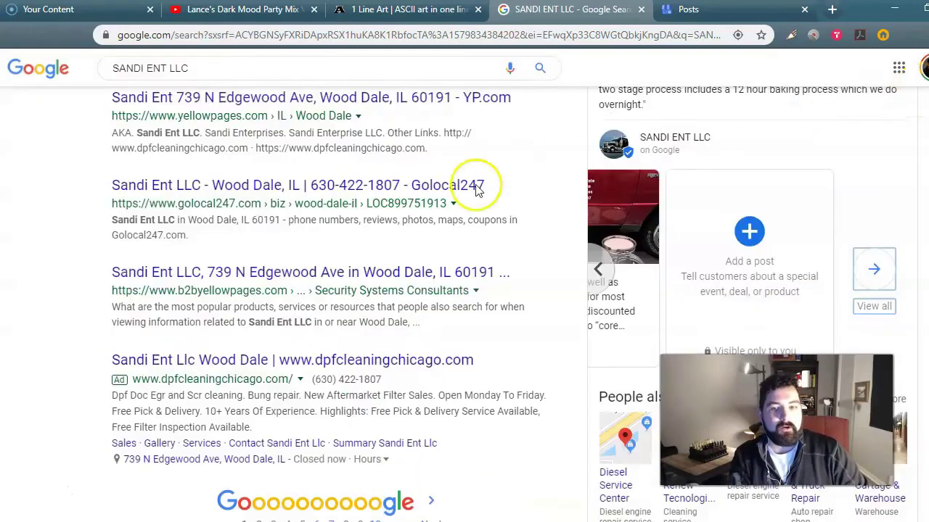
Step: Open the SANDI ENT LLC insights from the 28-day views link in the search results and switch to its posts page
scroll(304, 217, "up", 10)
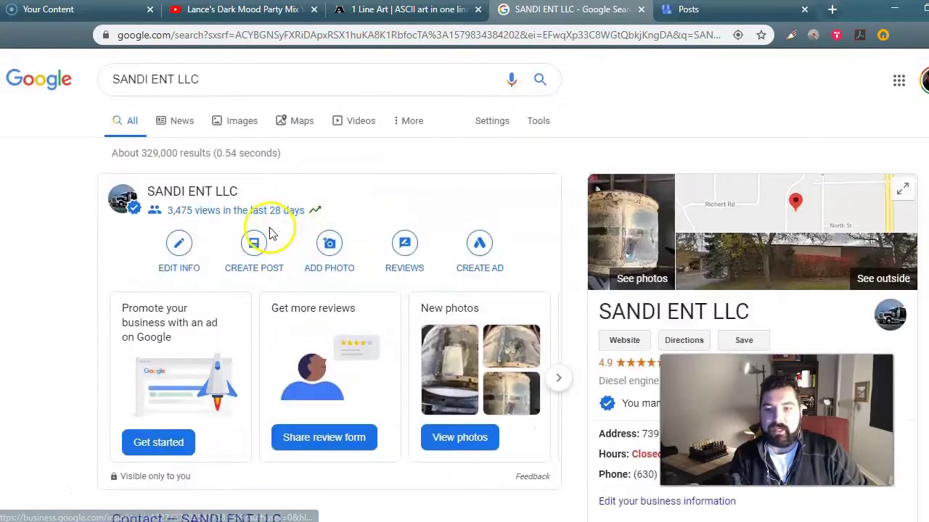
left_click(265, 213)
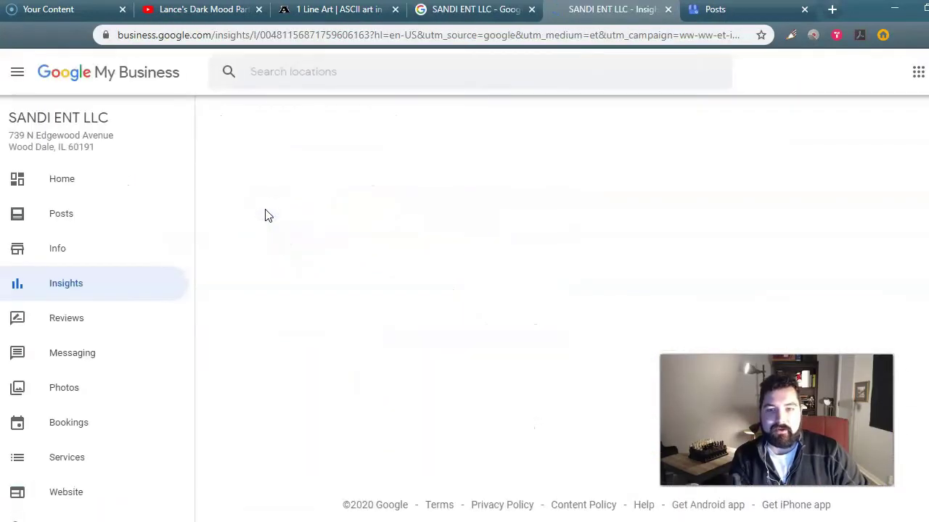
left_click(69, 212)
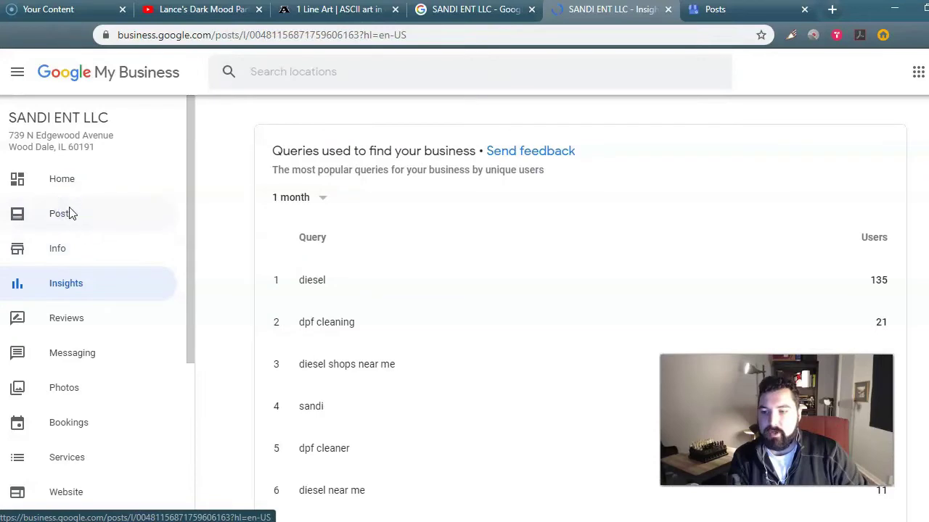
Step: Check the views and clicks of the Jan 4, 2020 before-and-after post and follow its Learn more link
scroll(281, 221, "down", 3)
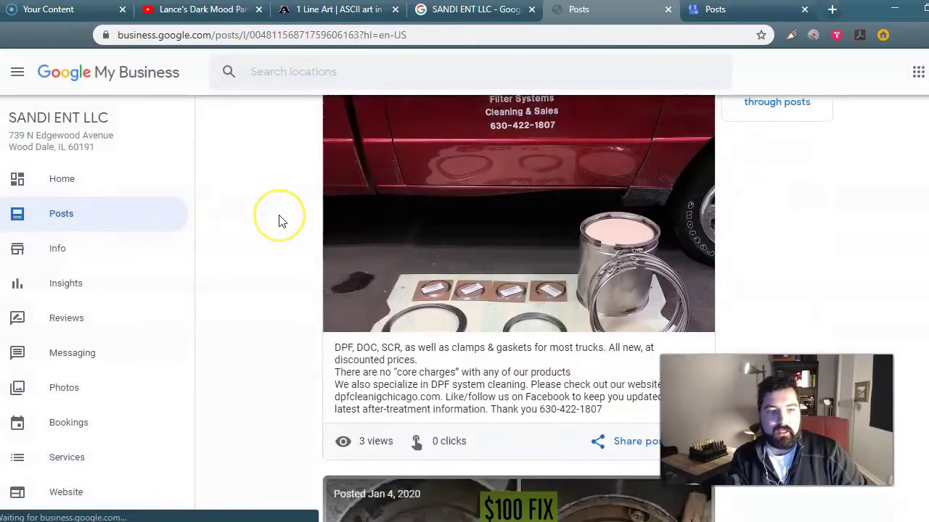
scroll(281, 221, "down", 1)
scroll(281, 221, "down", 4)
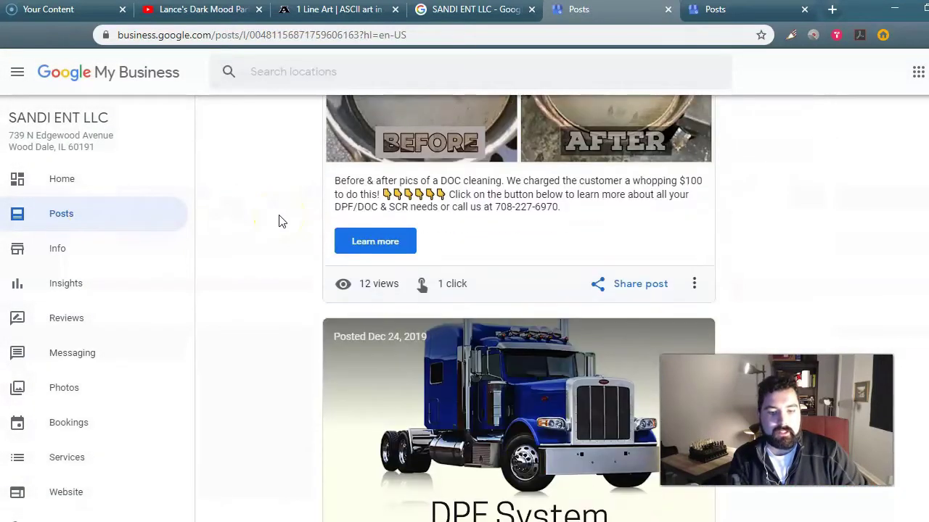
scroll(281, 221, "up", 2)
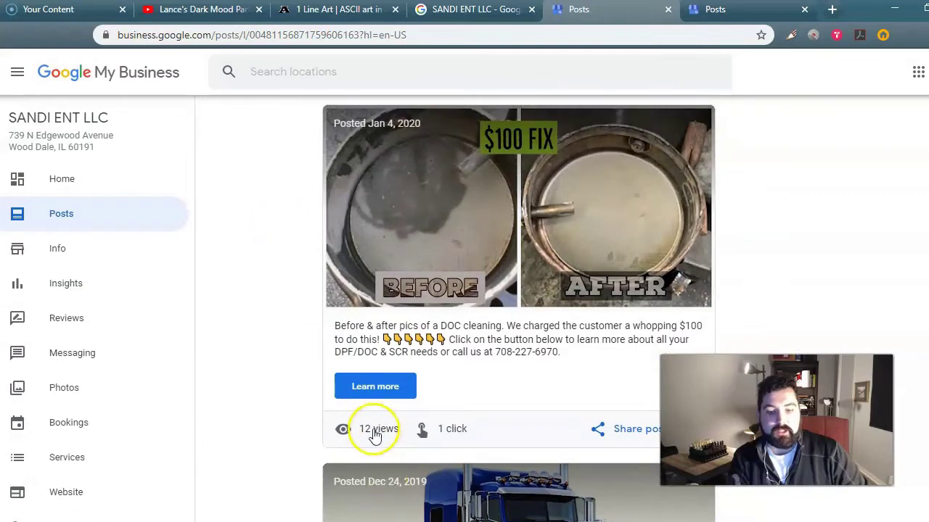
left_click(375, 387)
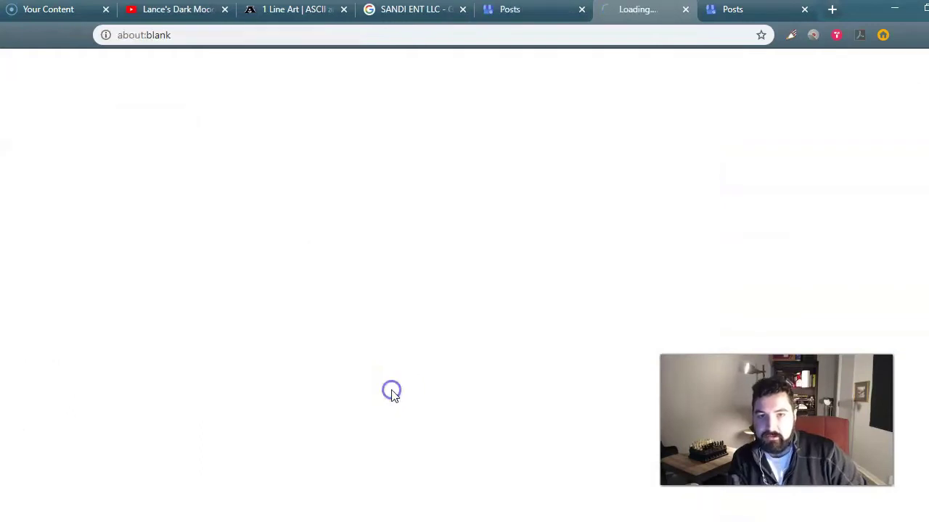
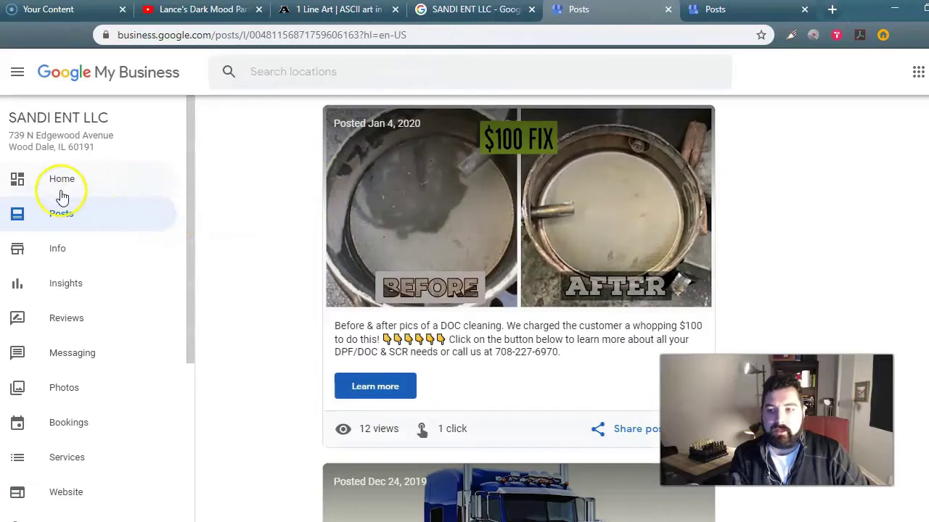
Step: Reload the posts page, compare views and clicks across the older posts, and return to the options for adding a post
left_click(62, 211)
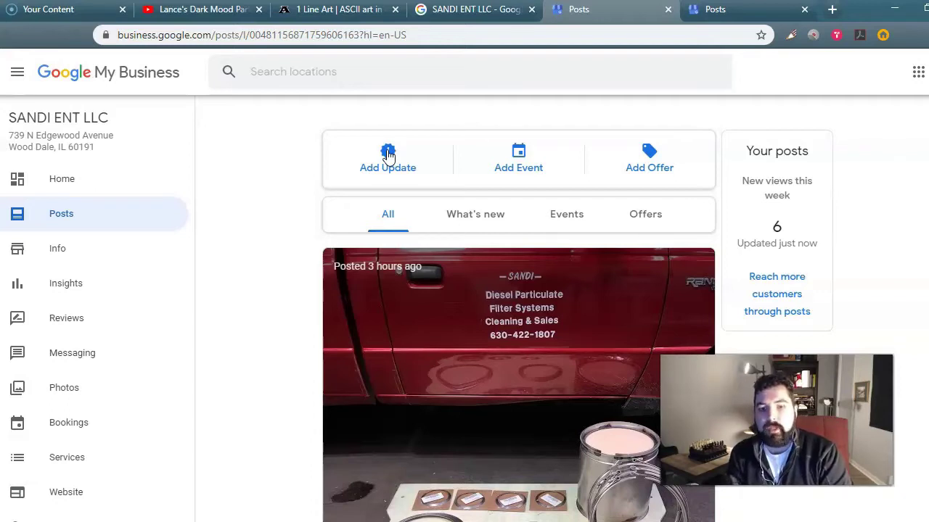
scroll(425, 193, "down", 5)
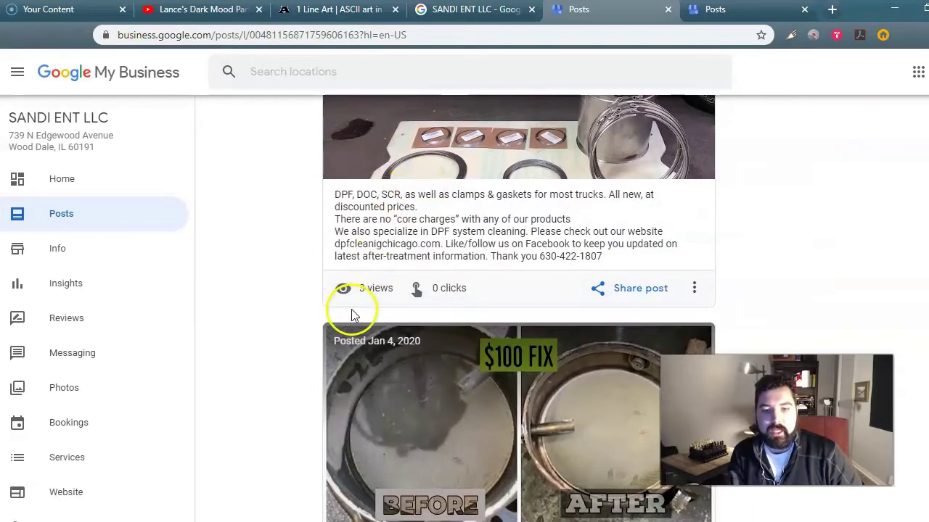
scroll(353, 317, "down", 5)
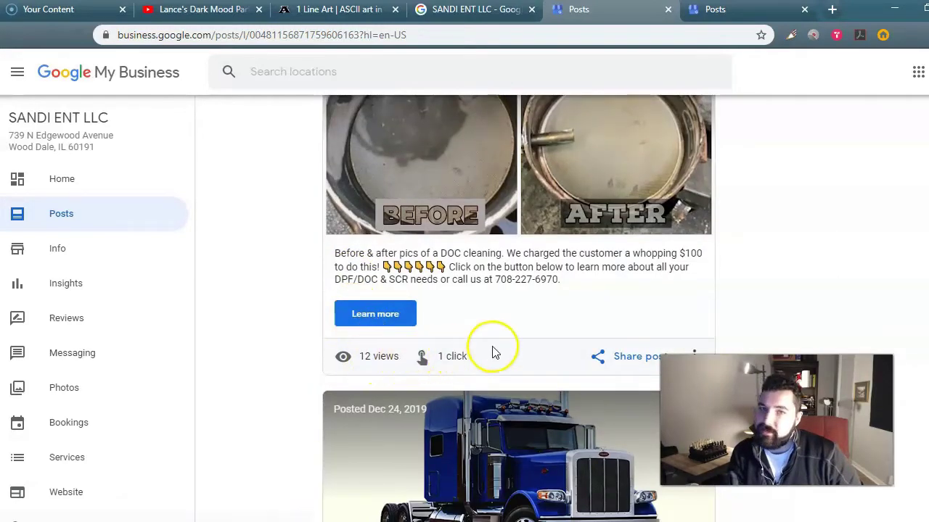
scroll(492, 352, "down", 4)
scroll(493, 352, "down", 2)
scroll(490, 348, "up", 15)
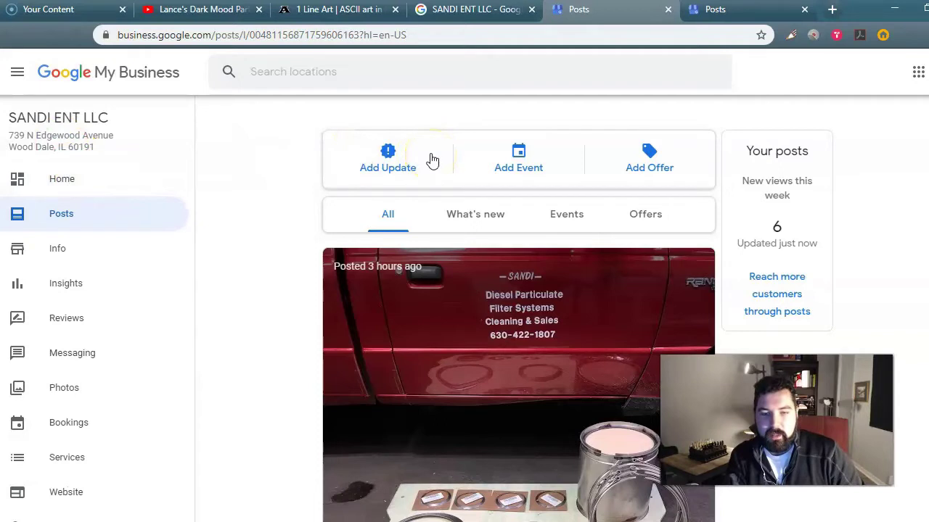
left_click(322, 199)
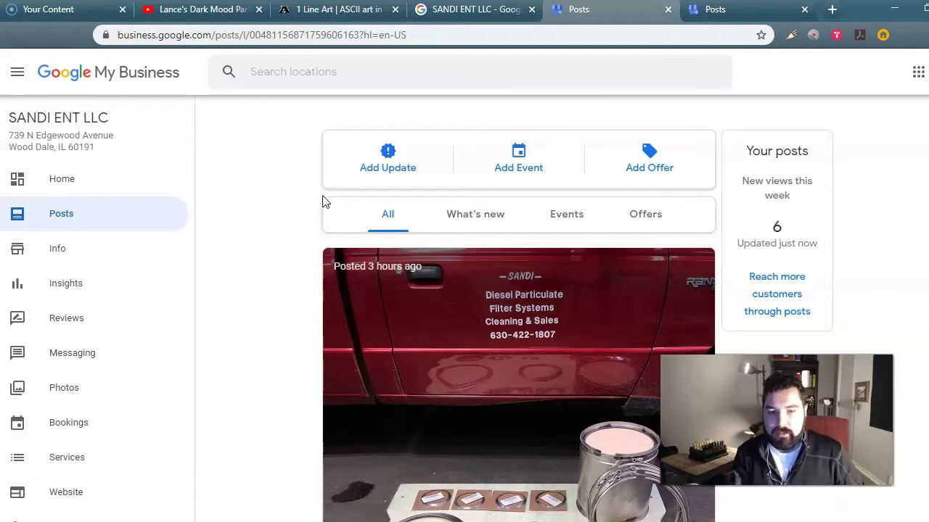
Step: Review the newest parts post and the Jan 4, 2020 before-and-after post, including their views and clicks
scroll(508, 274, "down", 2)
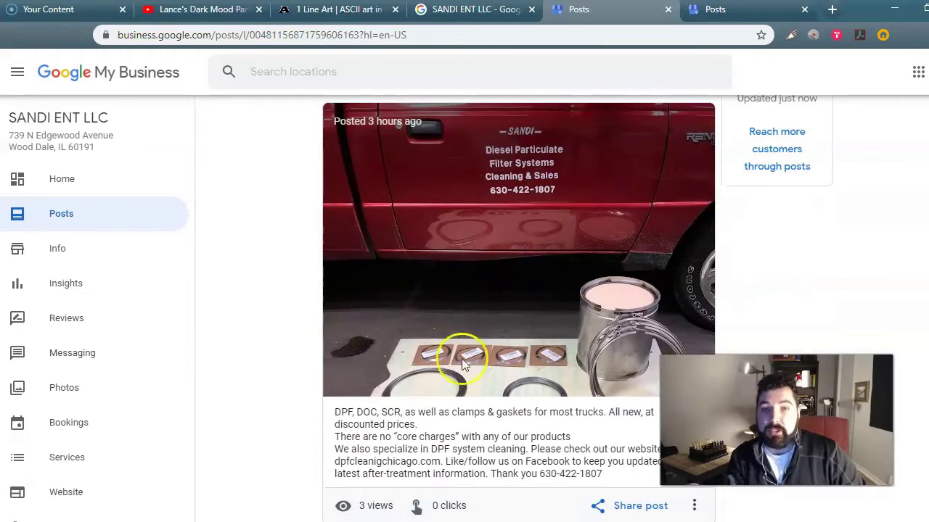
scroll(452, 442, "up", 2)
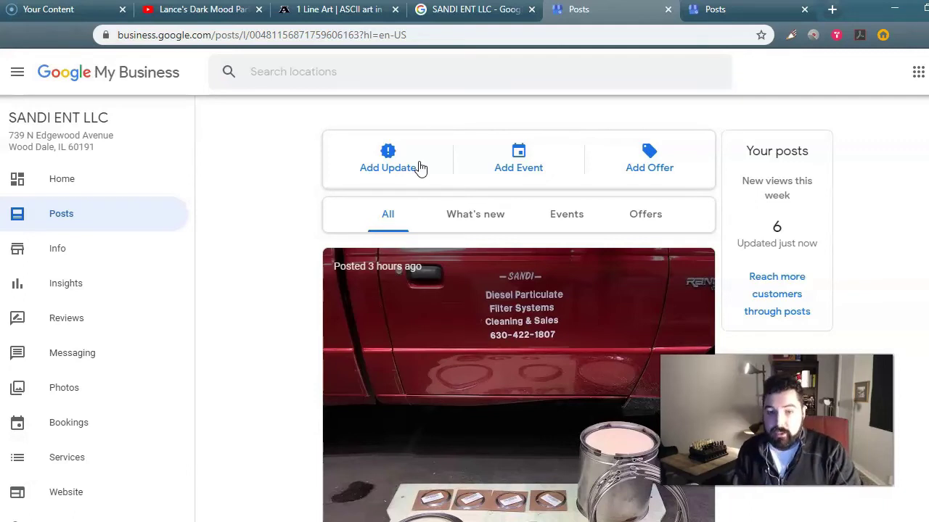
scroll(506, 406, "down", 1)
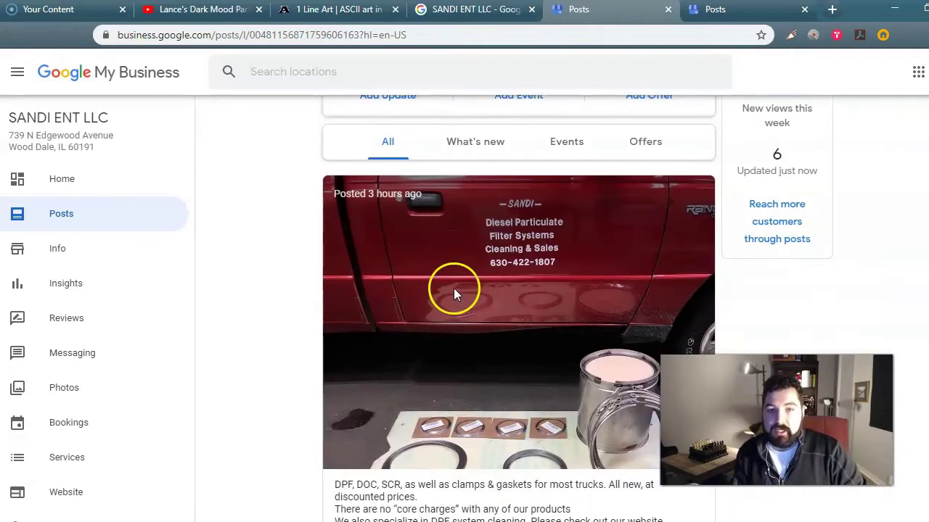
scroll(454, 288, "up", 1)
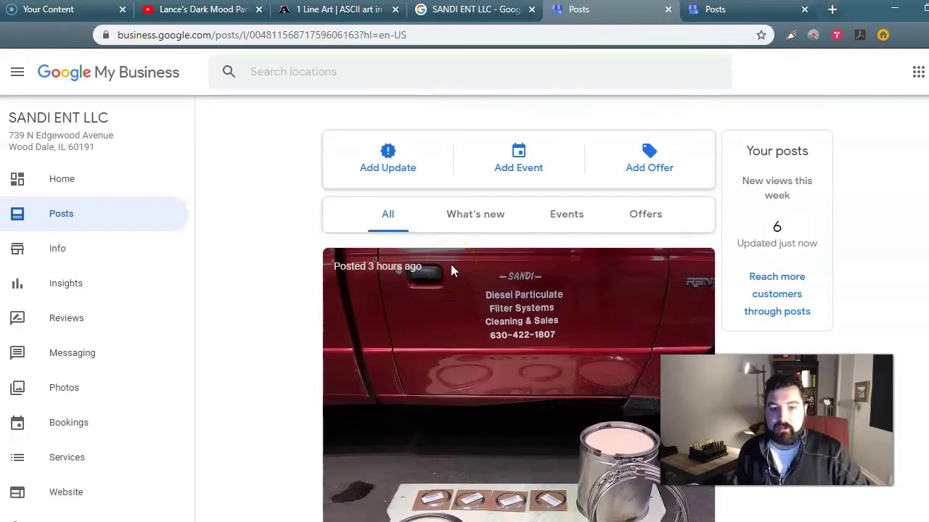
scroll(520, 326, "down", 5)
scroll(519, 327, "down", 3)
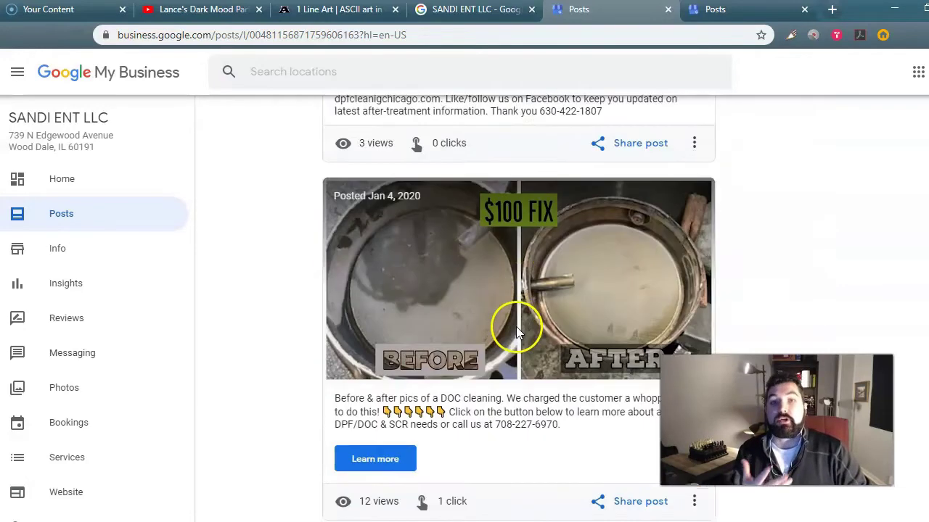
scroll(516, 326, "up", 3)
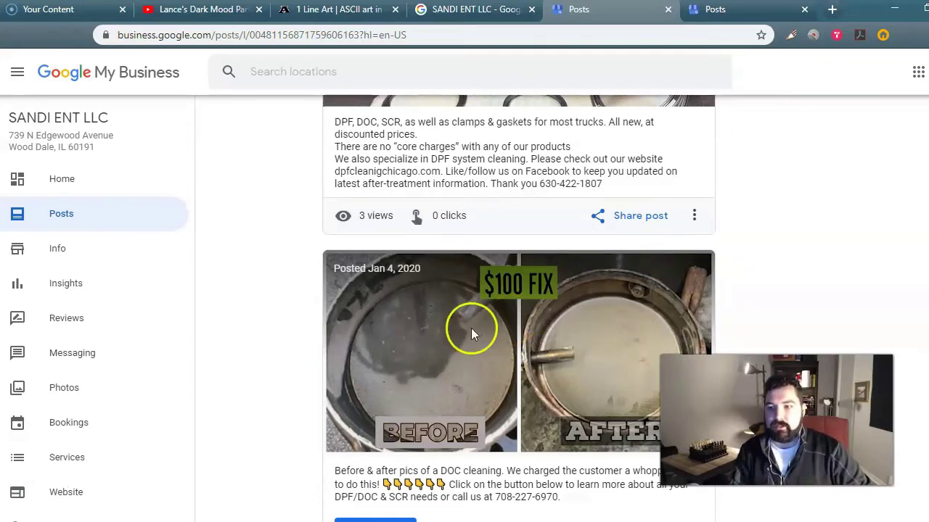
scroll(261, 239, "up", 3)
Step: Open the SANDI ENT LLC business info page, view the options for sharing the Business Profile and close them
left_click(59, 248)
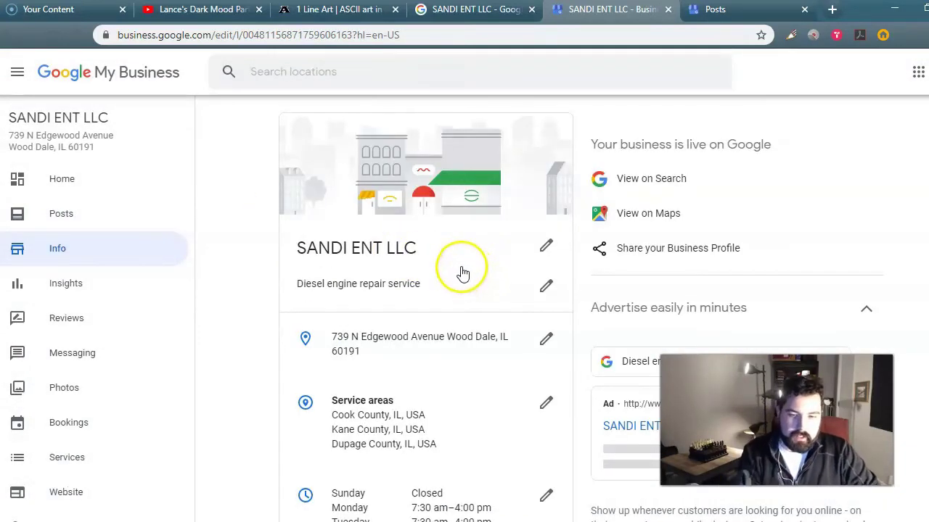
scroll(457, 273, "down", 1)
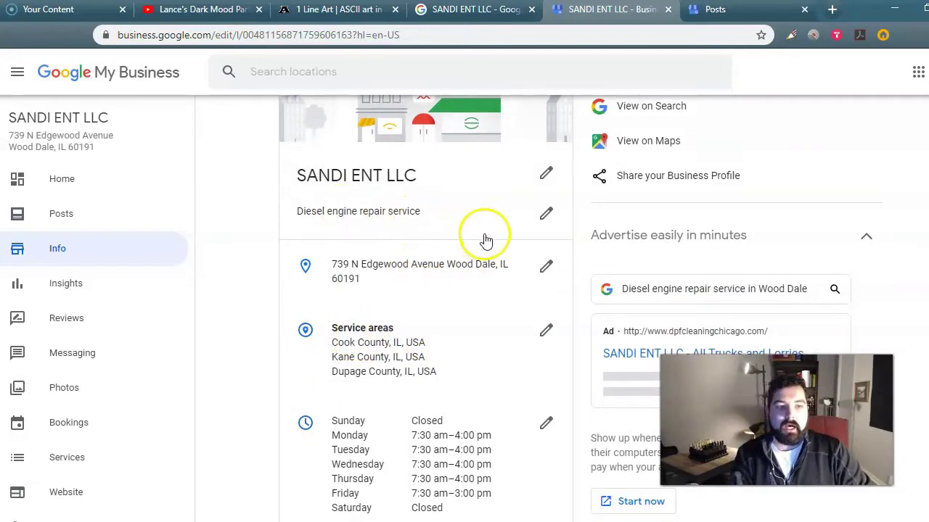
scroll(581, 244, "up", 1)
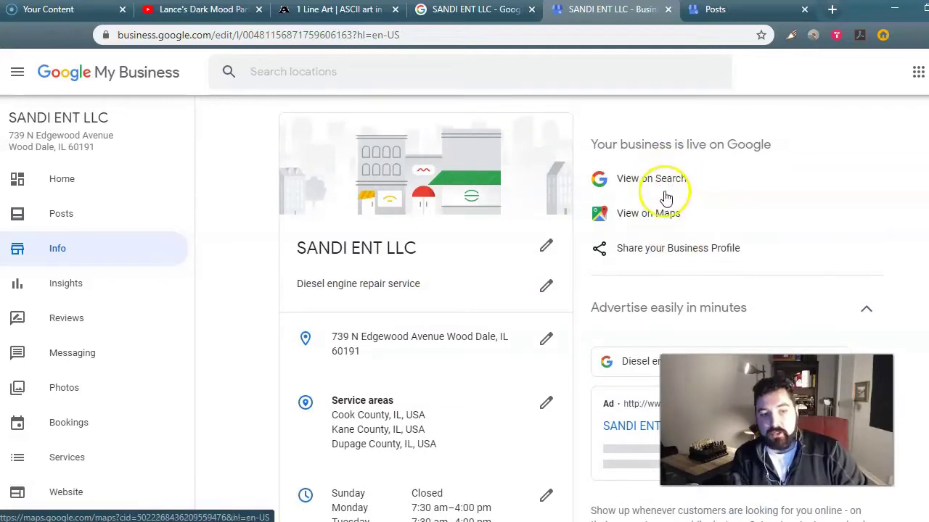
left_click(661, 249)
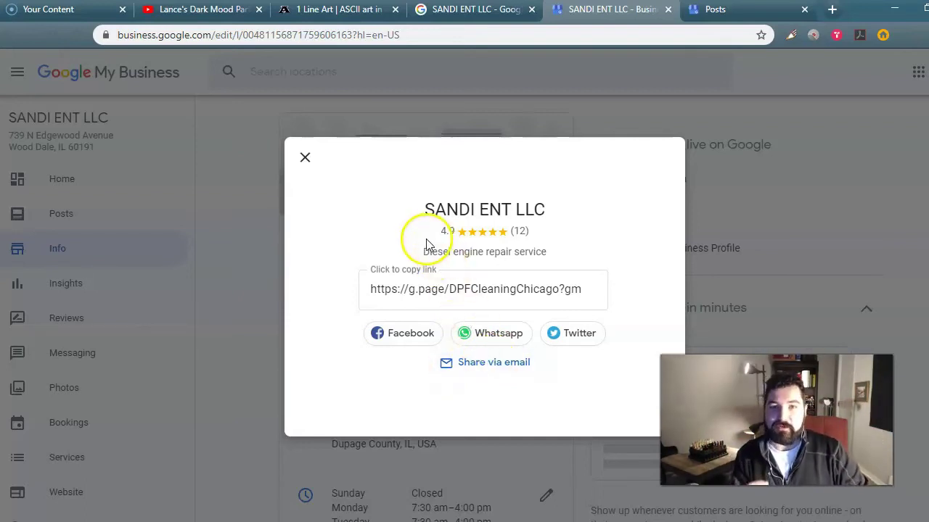
left_click(306, 157)
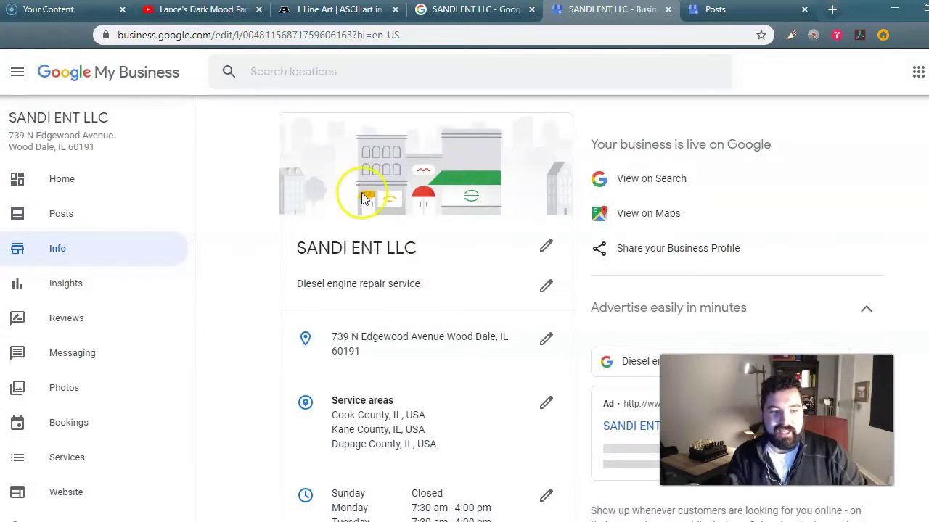
Step: Review the listing's special hours, contact details, website, appointment and menu links, services and advanced information
scroll(365, 199, "down", 6)
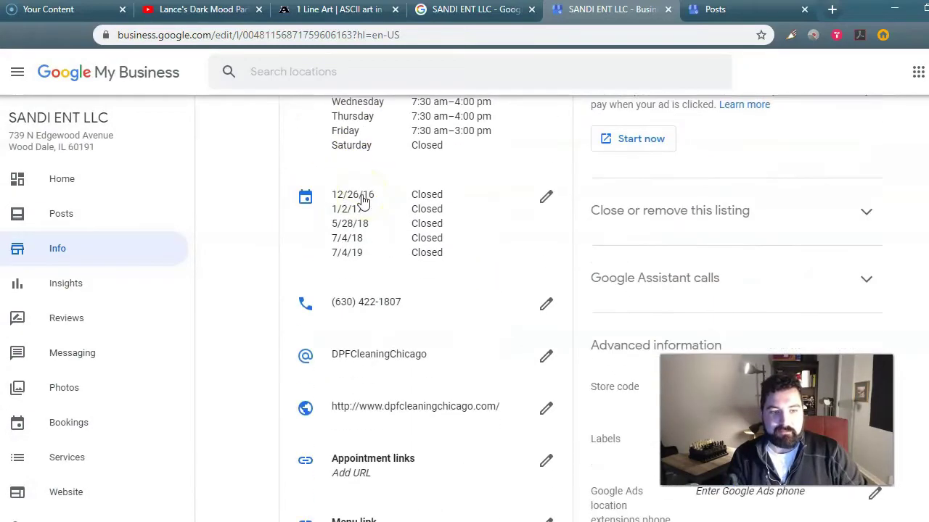
scroll(363, 201, "down", 1)
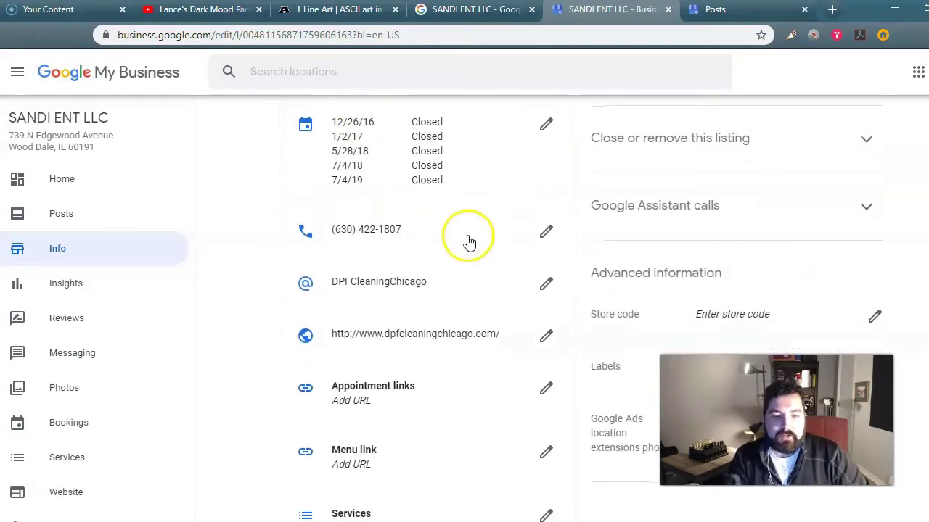
scroll(486, 276, "down", 1)
scroll(488, 277, "down", 2)
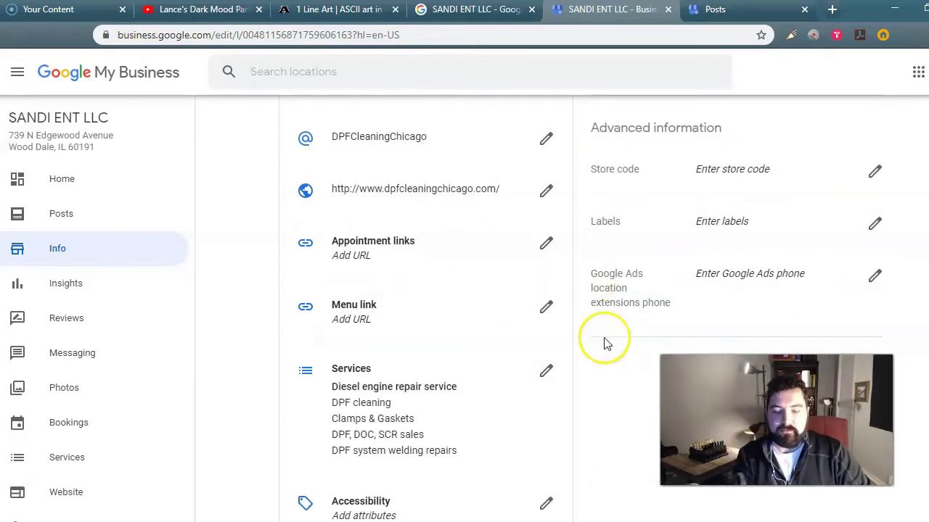
scroll(607, 343, "up", 1)
scroll(606, 343, "down", 1)
scroll(606, 342, "up", 3)
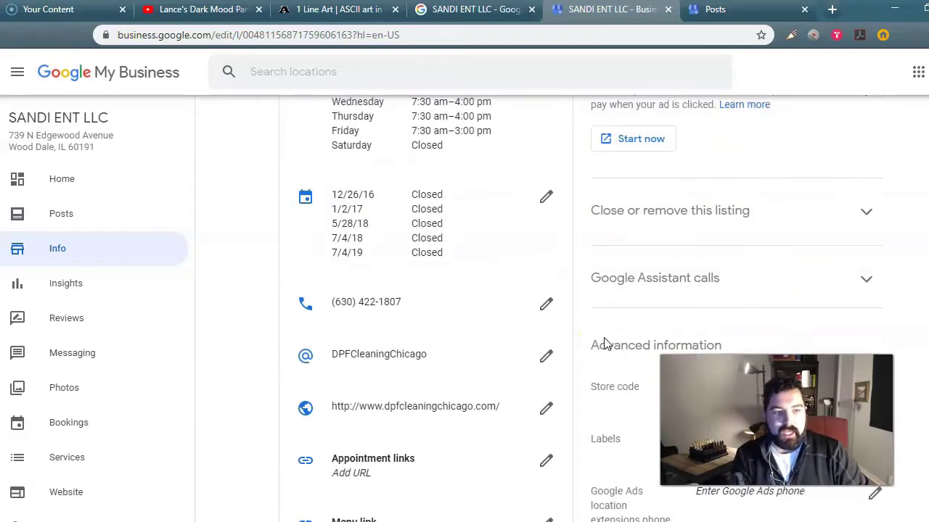
scroll(659, 292, "down", 3)
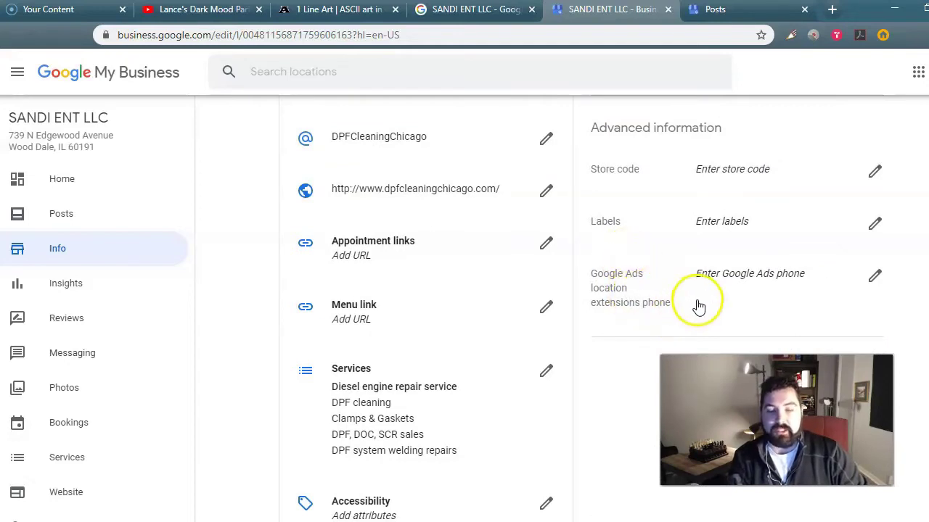
scroll(695, 307, "up", 1)
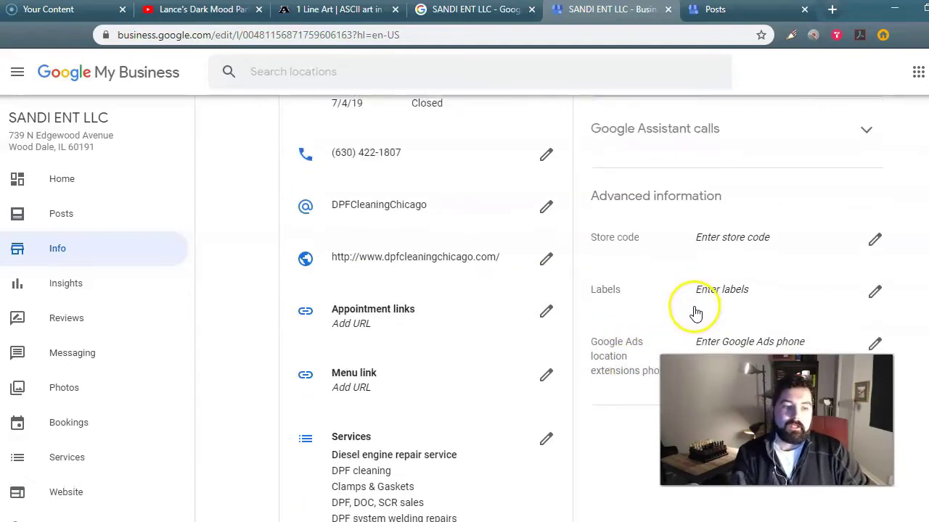
scroll(695, 308, "down", 2)
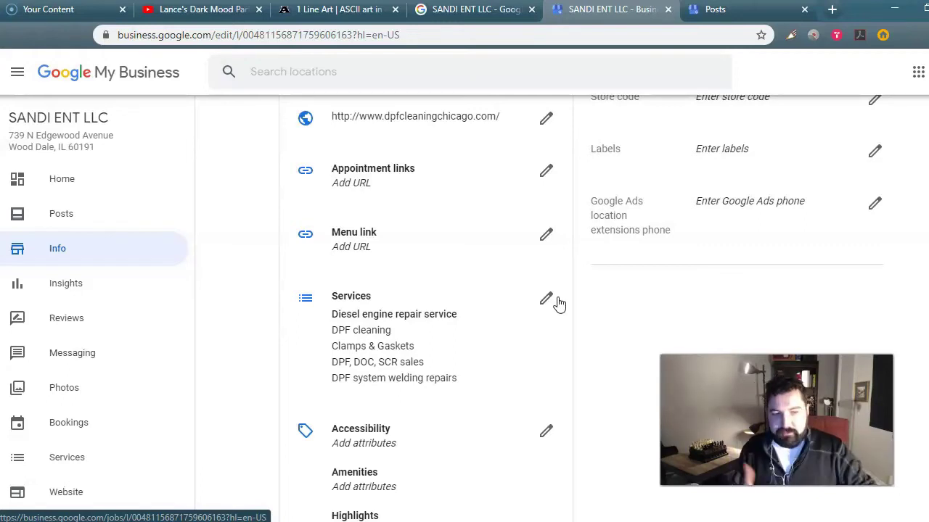
Step: Return to the business name, service areas and regular hours and view the advertising preview beside them
scroll(580, 304, "up", 3)
scroll(604, 371, "up", 1)
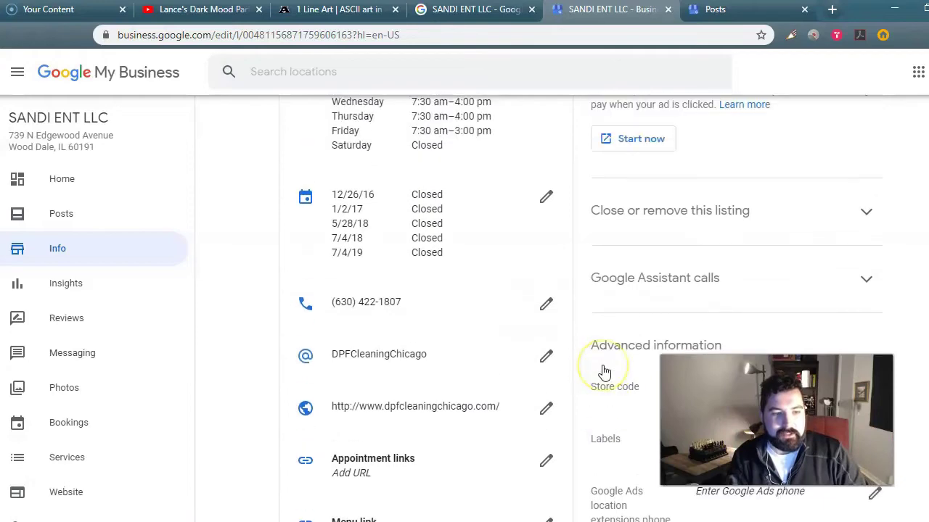
scroll(613, 339, "up", 4)
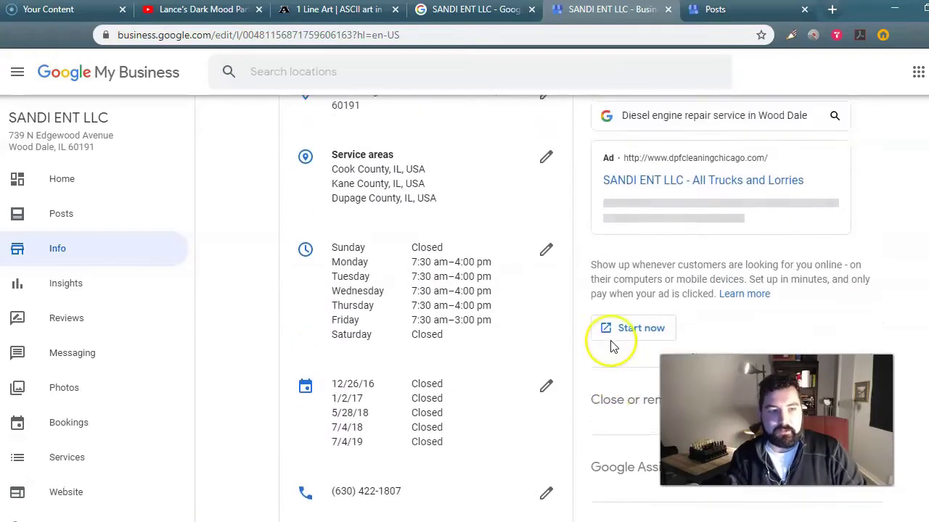
scroll(611, 346, "up", 1)
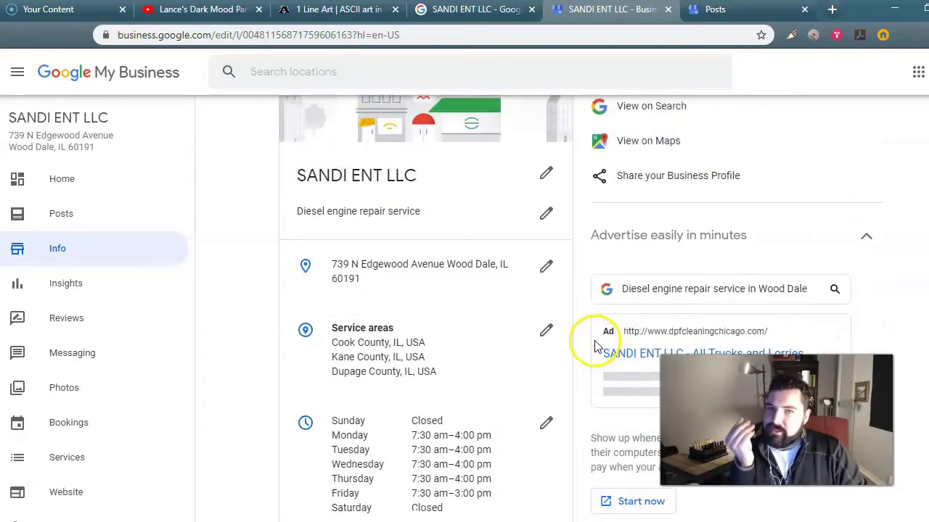
Step: Open the business insights and set the period of the customer search chart to 1 quarter
left_click(77, 281)
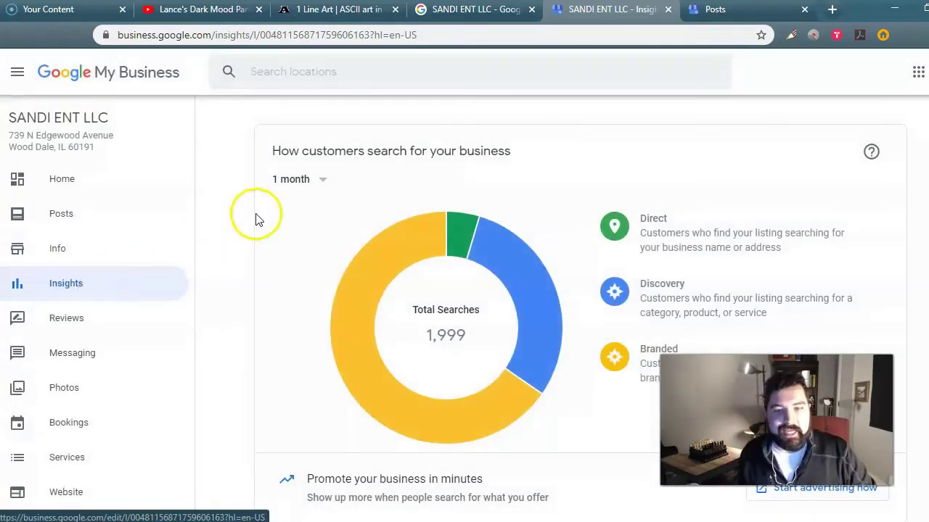
left_click(303, 183)
left_click(314, 209)
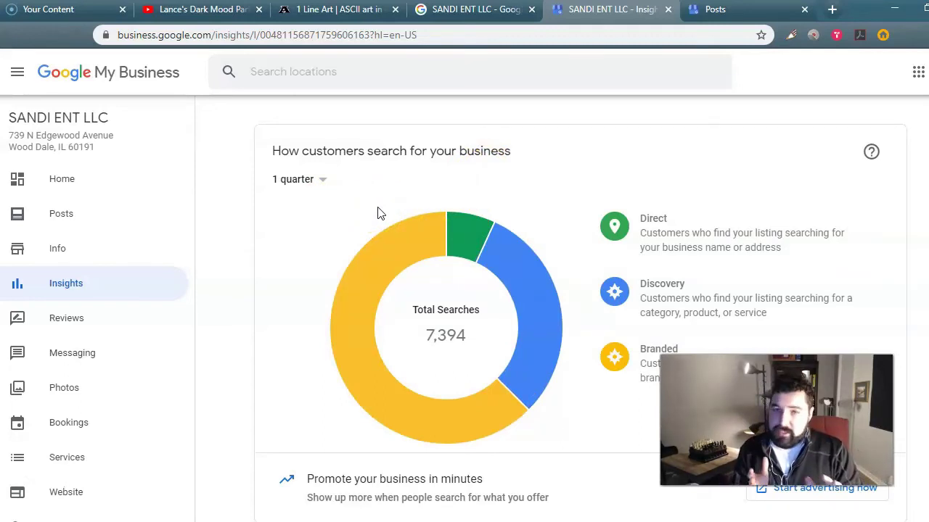
Step: Examine the Discovery and Direct shares in the chart of how customers search for the business
scroll(476, 212, "down", 1)
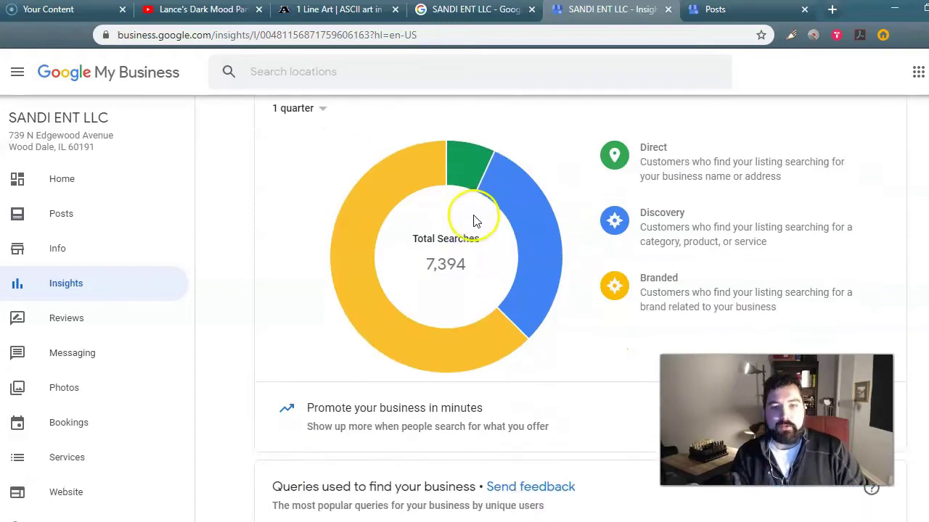
scroll(468, 223, "up", 1)
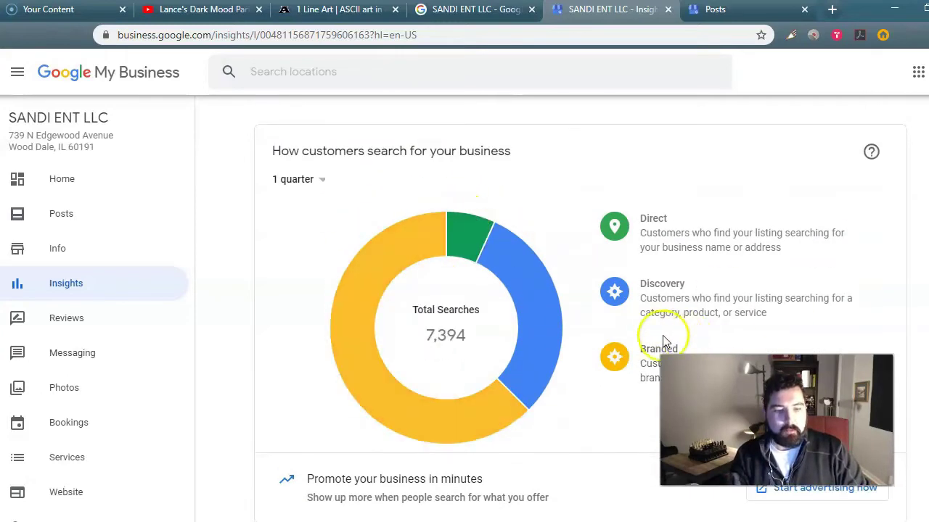
mouse_move(442, 421)
mouse_move(533, 333)
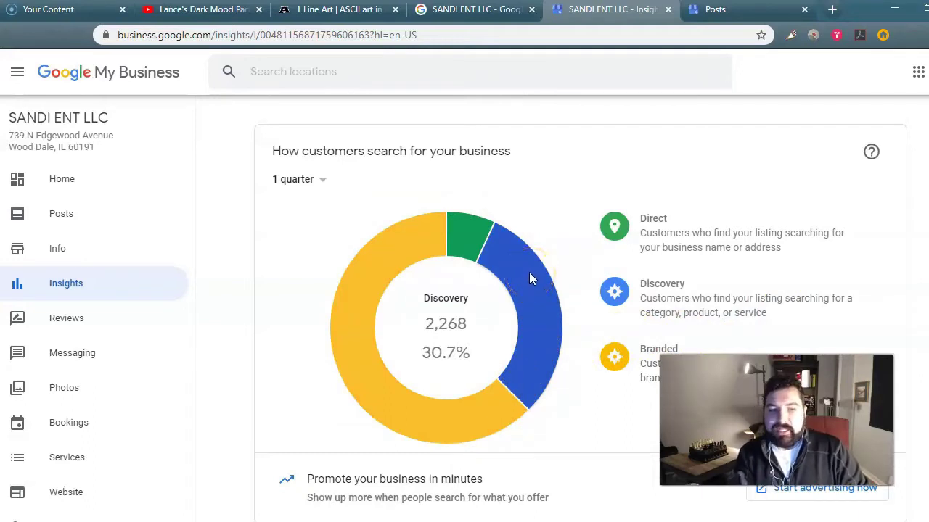
mouse_move(622, 228)
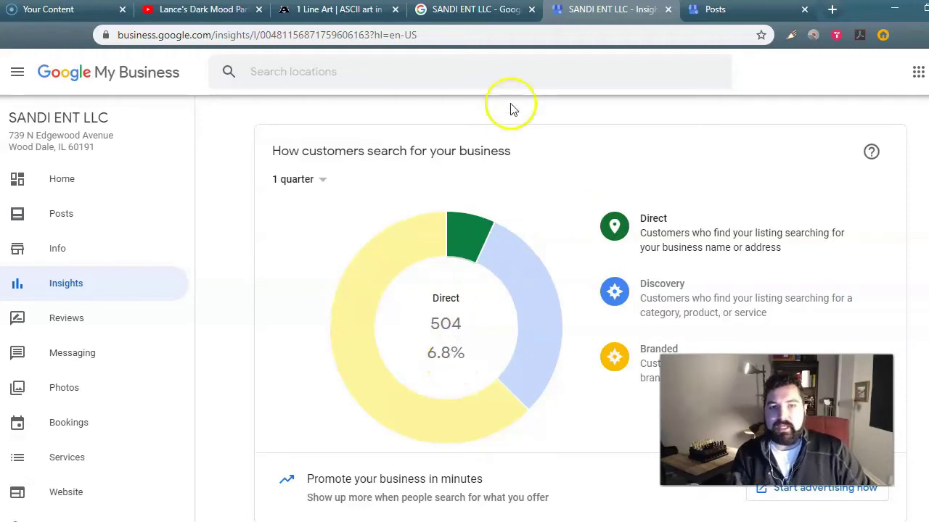
Step: Switch to the Google search results, search for "sandi ent" and look over the results and business panel
left_click(489, 16)
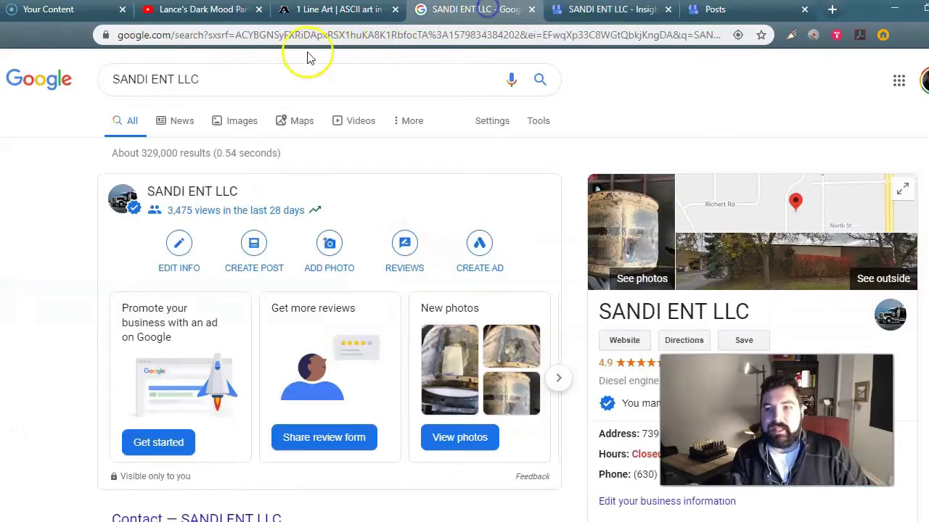
left_click(252, 78)
left_click_drag(252, 78, 114, 78)
type("s")
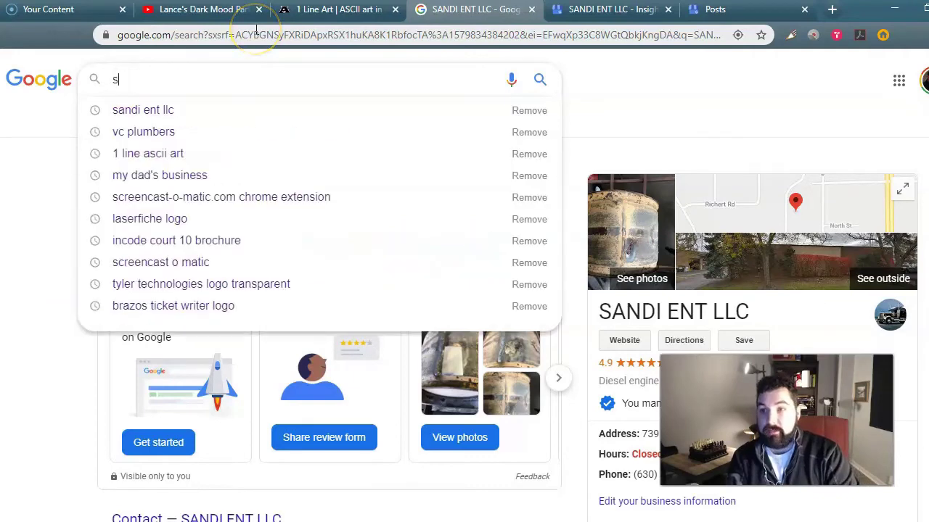
type("andi ewn")
key("BackSpace")
key("BackSpace")
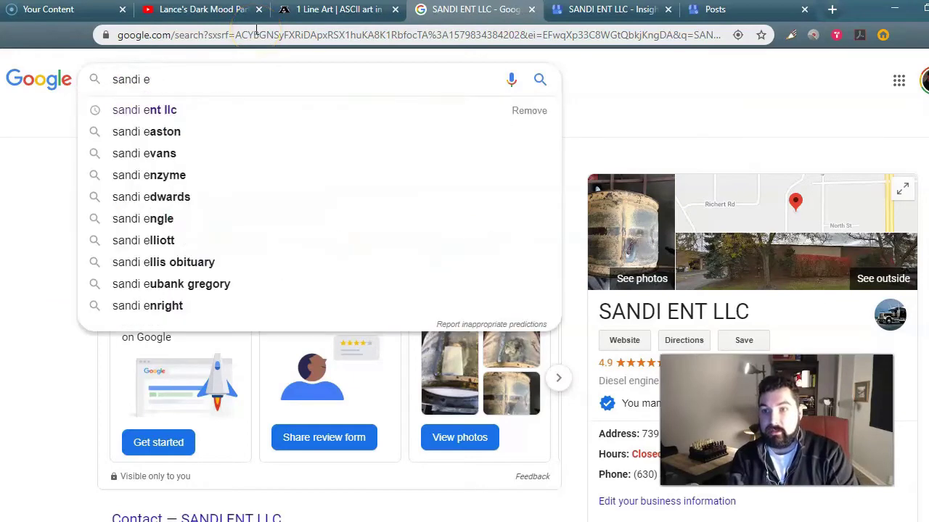
type("nt")
key("Return")
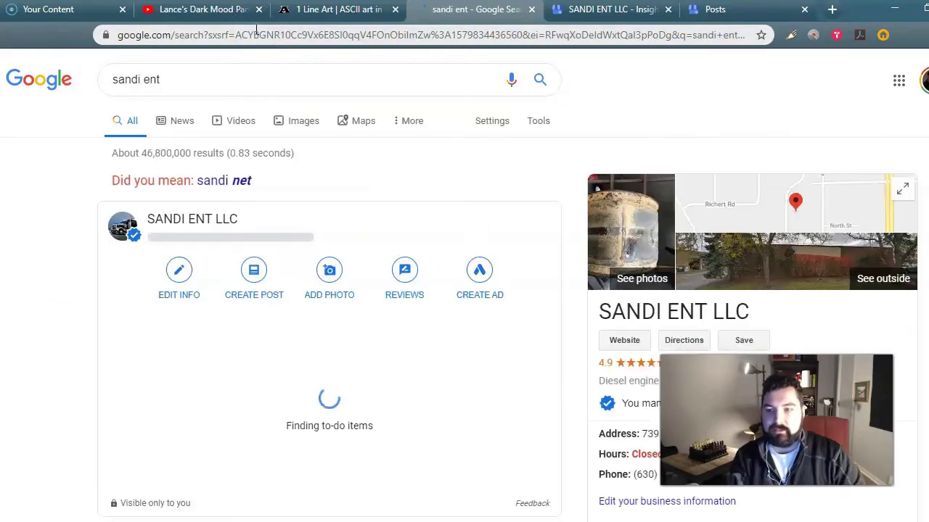
scroll(332, 182, "down", 5)
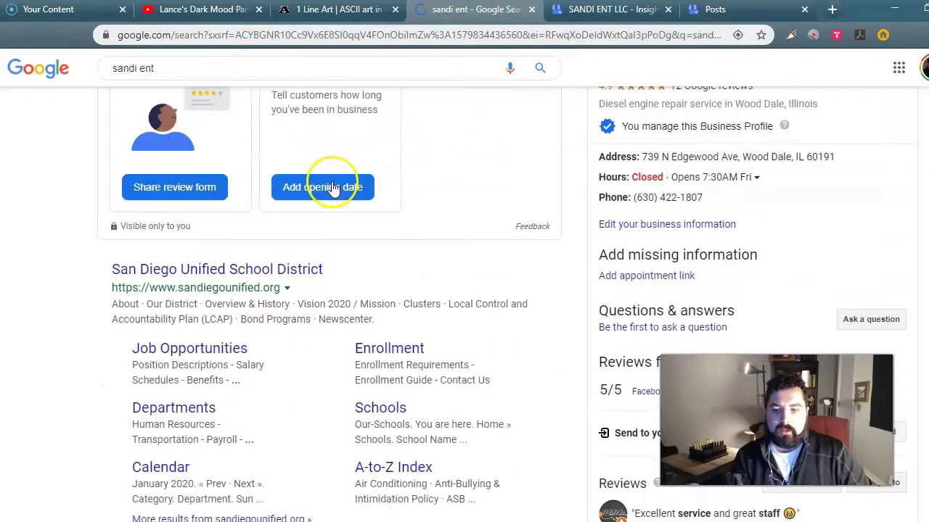
scroll(333, 184, "up", 4)
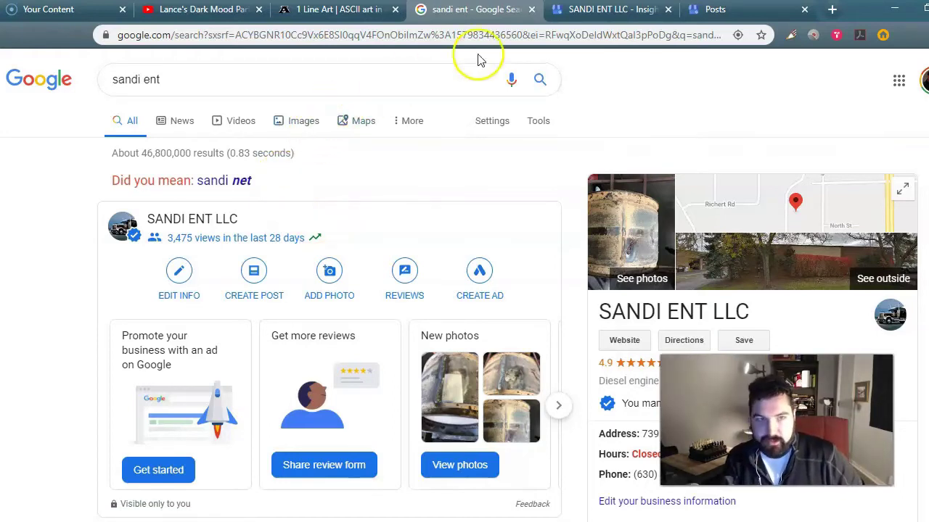
Step: Return to the business insights and inspect the Direct and Discovery segments of the 1-quarter search chart
left_click(584, 18)
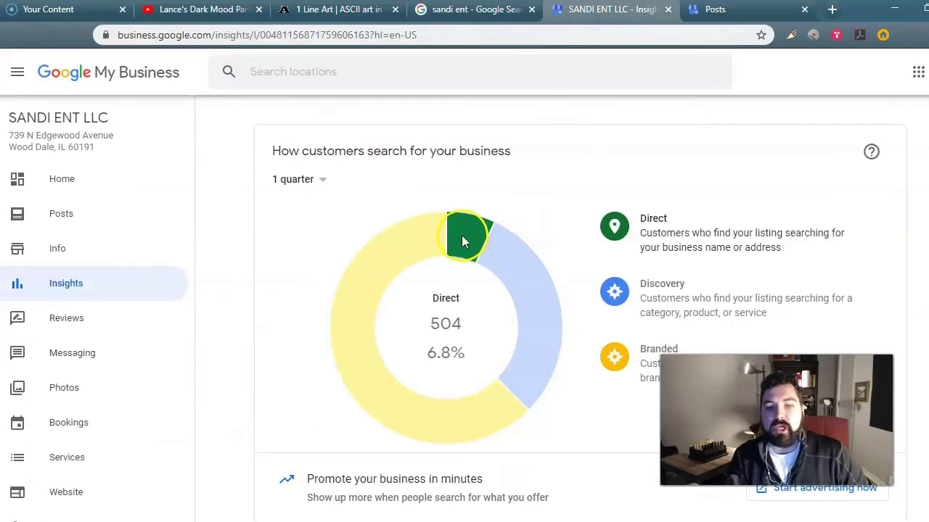
left_click(538, 297)
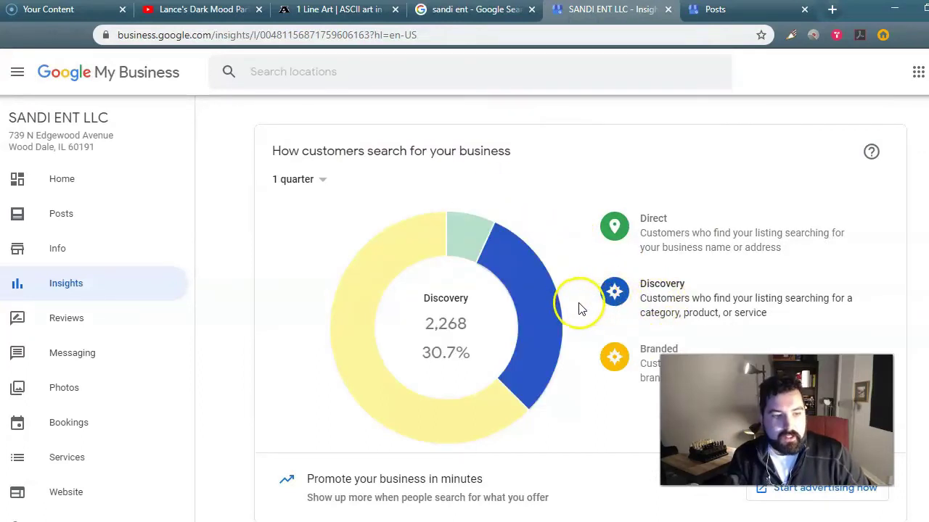
Step: Switch to the Google search results and search for "diesel services near me"
left_click(451, 13)
left_click(197, 86)
key("ctrl+a")
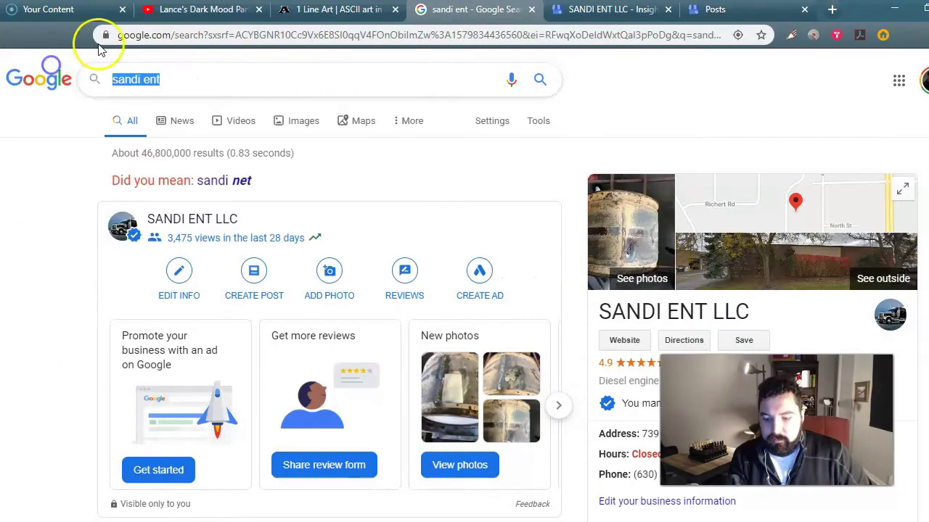
type("diesel serv")
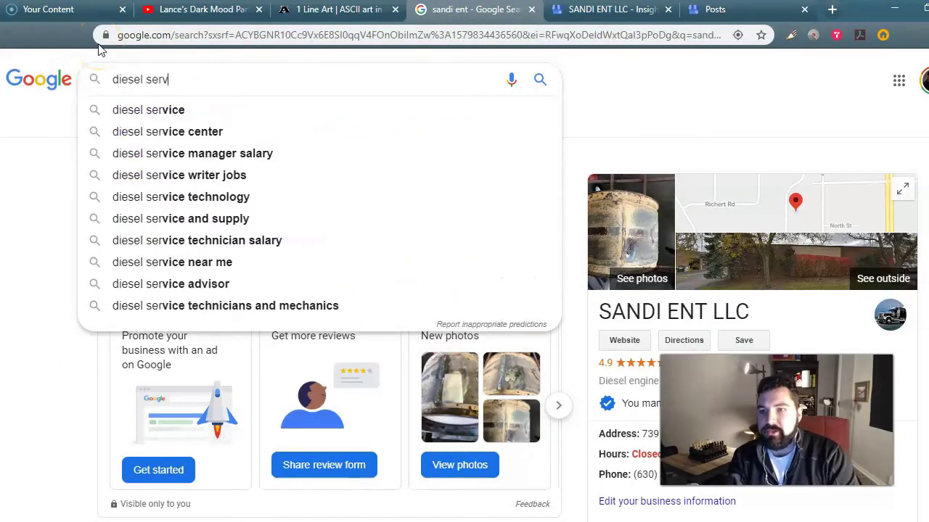
type("ices near me")
key("Return")
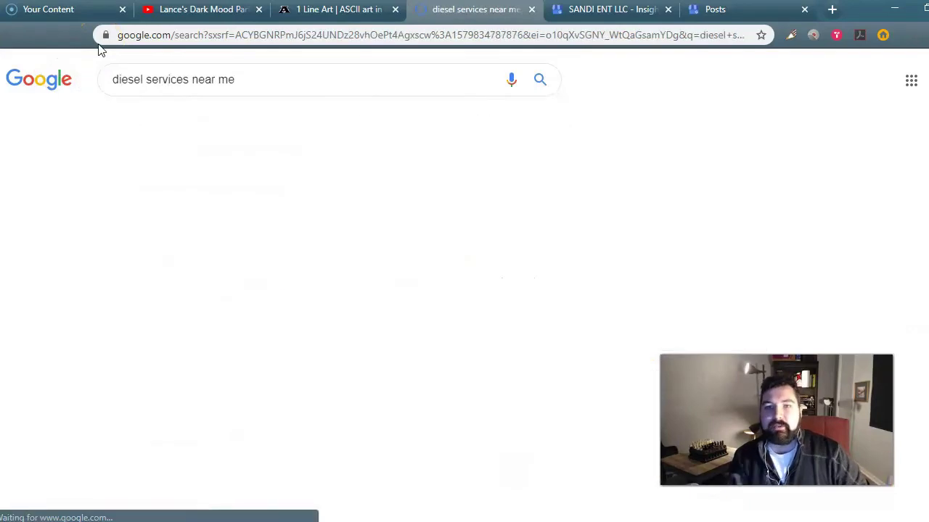
Step: Look through the local business listings and web results for the diesel services search
left_click(94, 52)
scroll(127, 204, "down", 8)
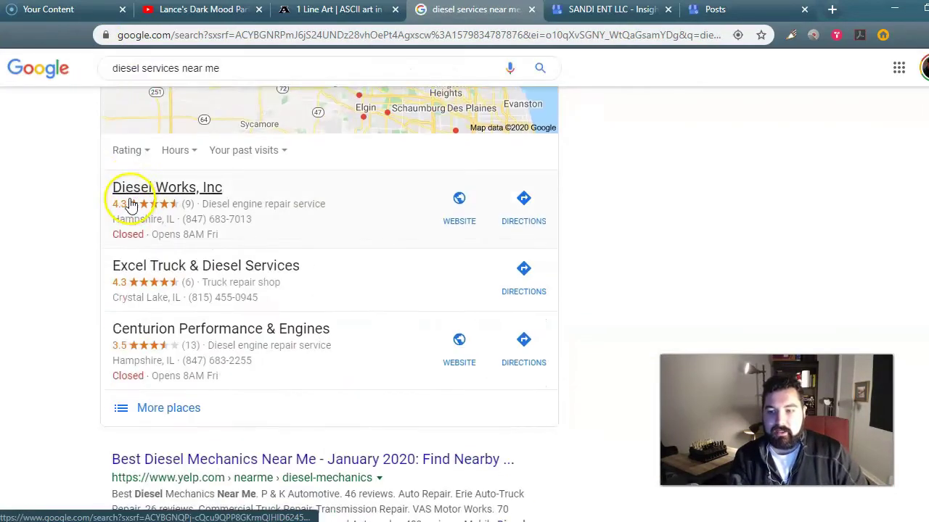
scroll(128, 205, "down", 2)
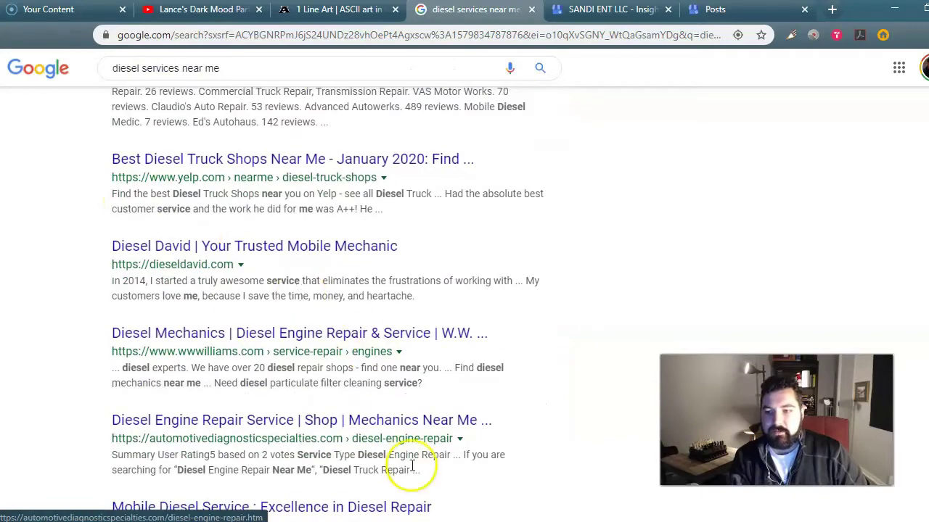
scroll(551, 332, "down", 2)
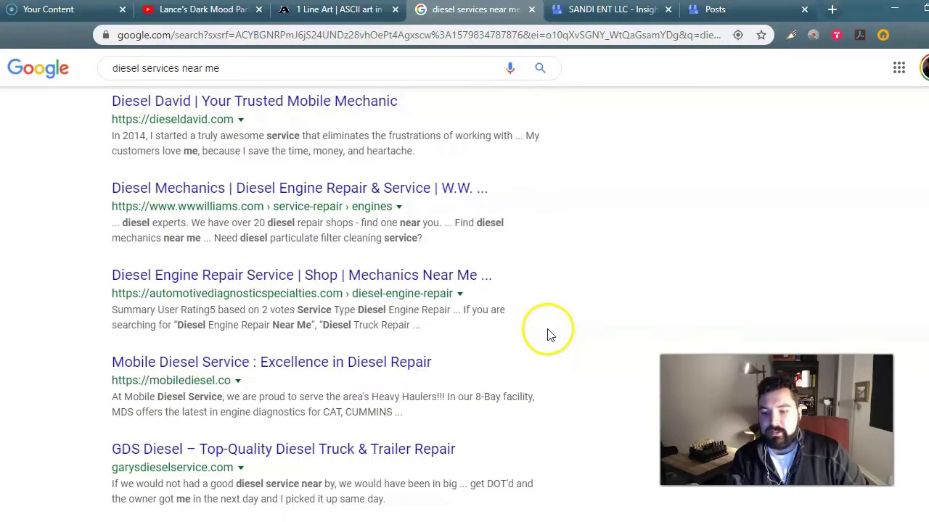
scroll(551, 331, "up", 7)
scroll(551, 331, "up", 5)
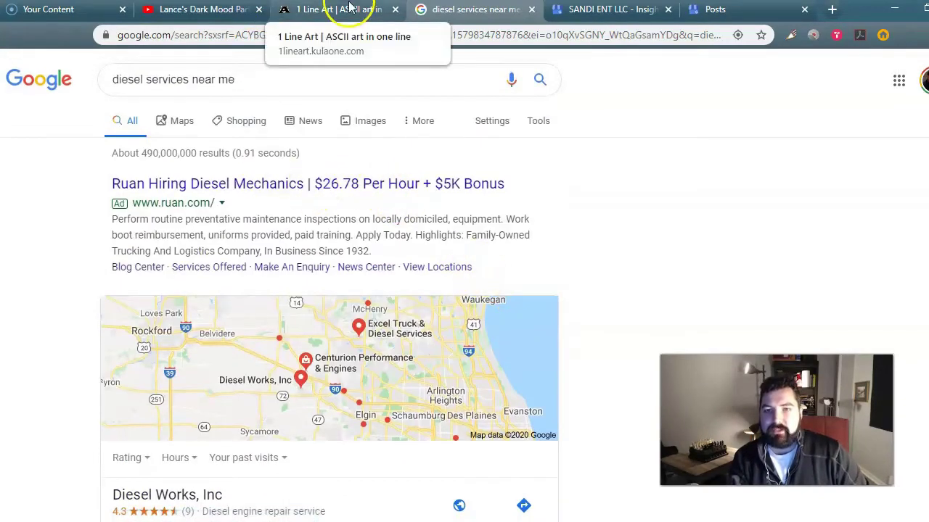
Step: Return to the business insights and set the period of the queries used to find the business to 1 quarter
left_click(776, 10)
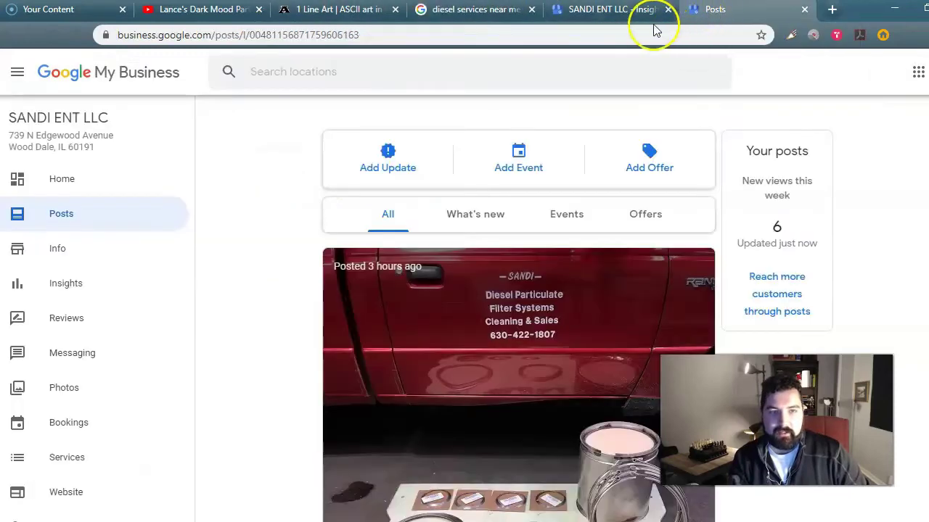
left_click(605, 11)
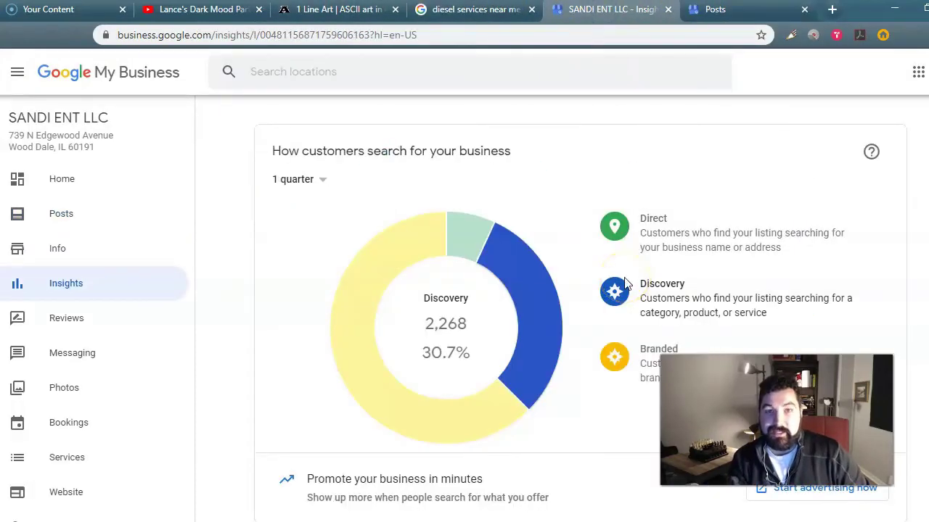
scroll(624, 283, "down", 1)
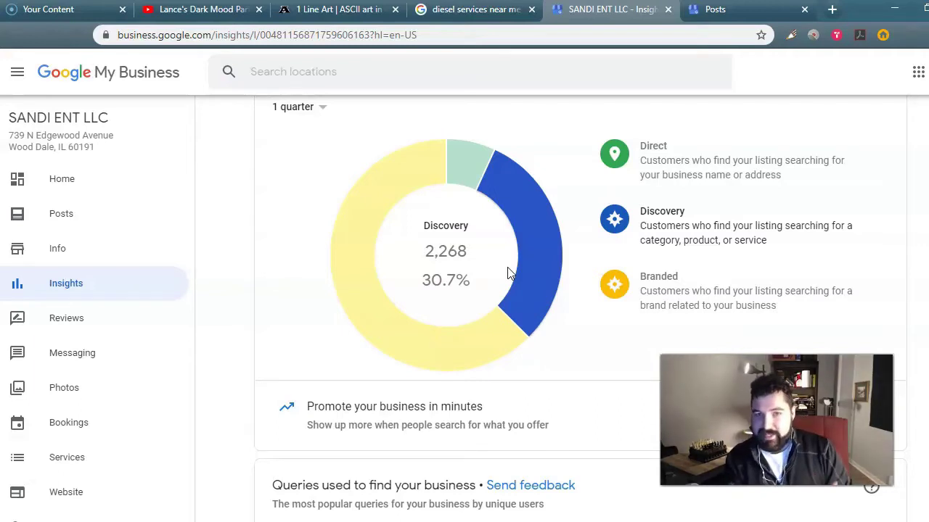
left_click(466, 276)
scroll(467, 272, "down", 3)
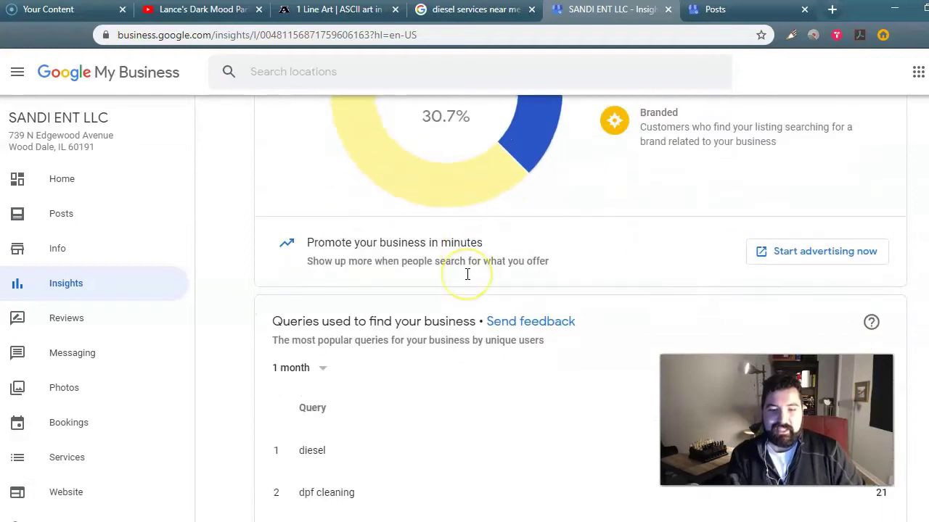
scroll(466, 276, "down", 2)
left_click(323, 171)
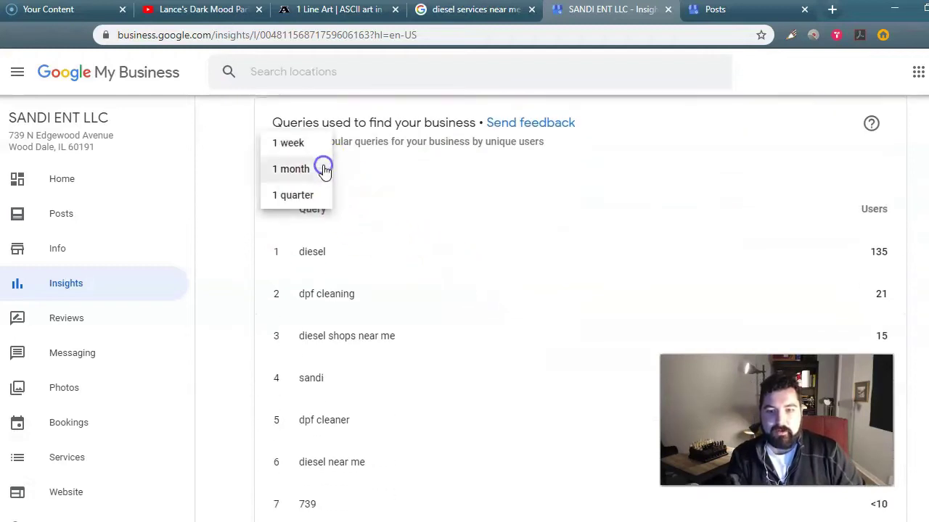
left_click(320, 193)
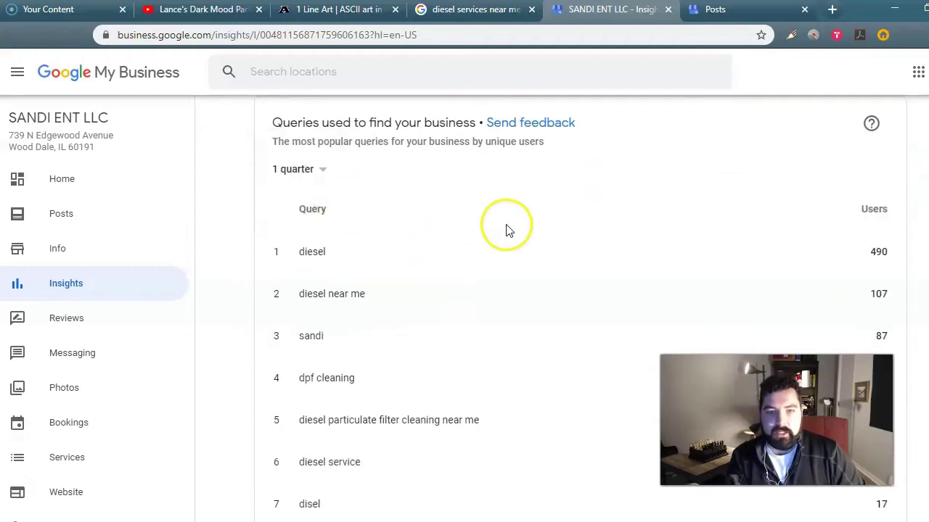
Step: Dismiss the McAfee Security Scan Plus window covering the list of queries
scroll(519, 233, "down", 1)
scroll(350, 198, "up", 1)
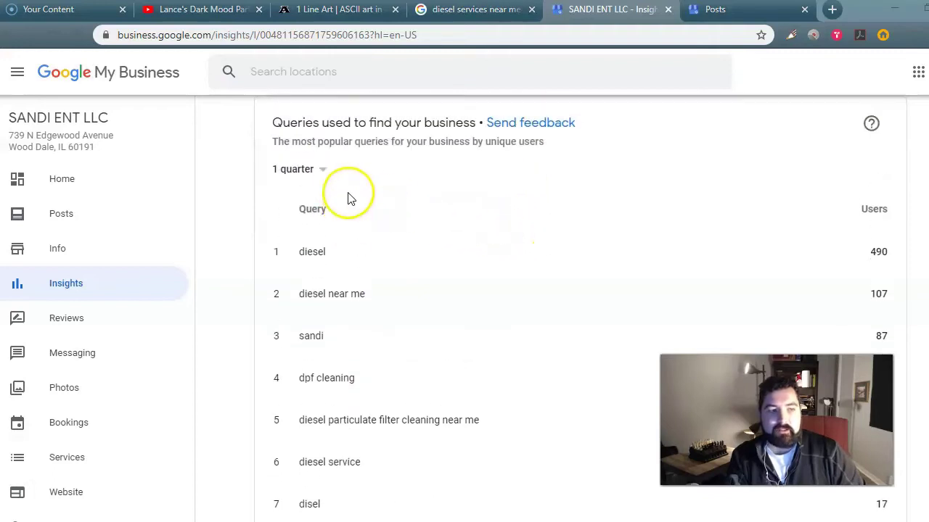
left_click(348, 258)
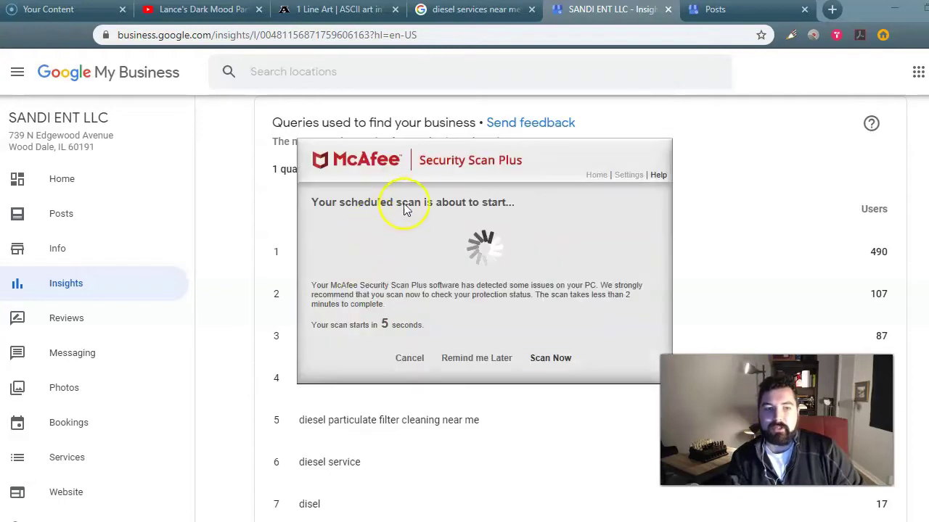
left_click(662, 151)
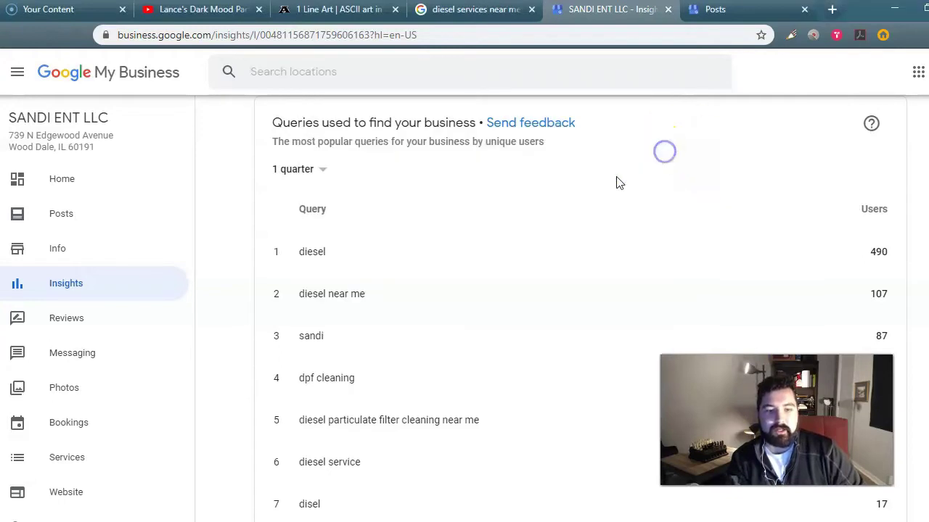
Step: Examine the top queries used to find the business, including "diesel", "diesel near me" and "dpf cleaning"
left_click(444, 293)
scroll(380, 280, "down", 1)
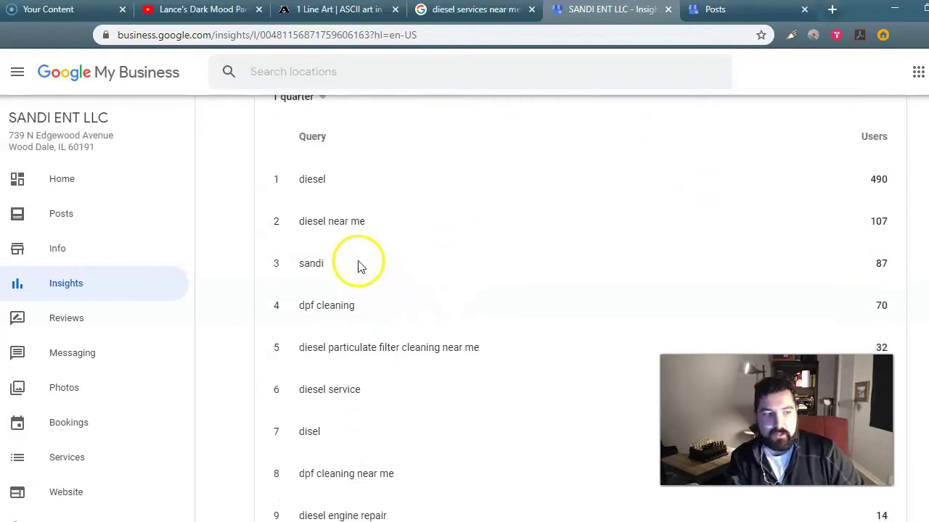
double_click(316, 178)
left_click_drag(299, 221, 364, 225)
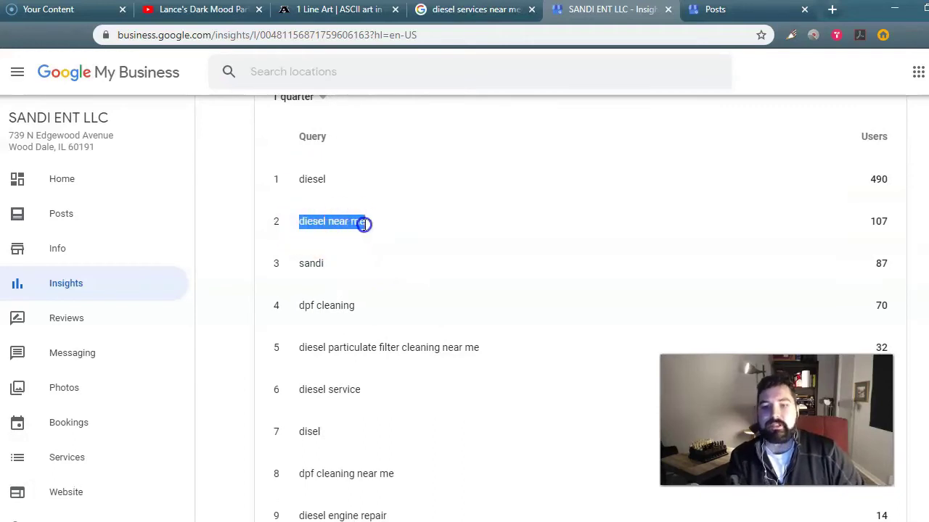
left_click_drag(302, 305, 365, 295)
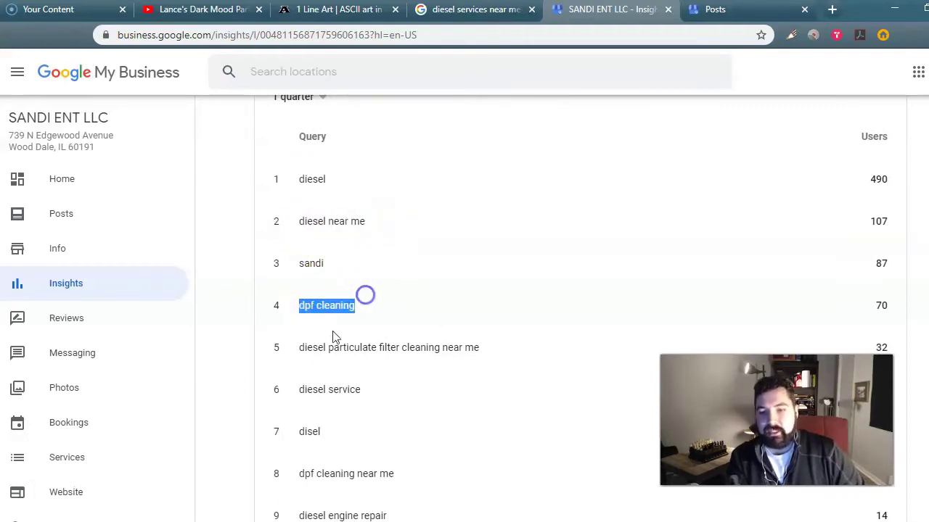
left_click(321, 343)
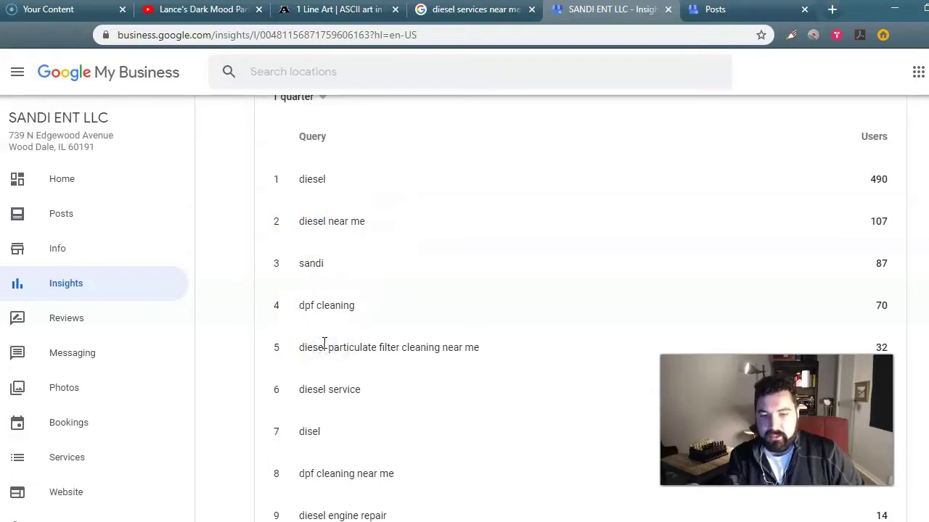
Step: Copy the query "diesel particulate filter cleaning near me" from the insights list and search Google for it
left_click_drag(298, 348, 479, 345)
key("ctrl+c")
left_click(466, 347)
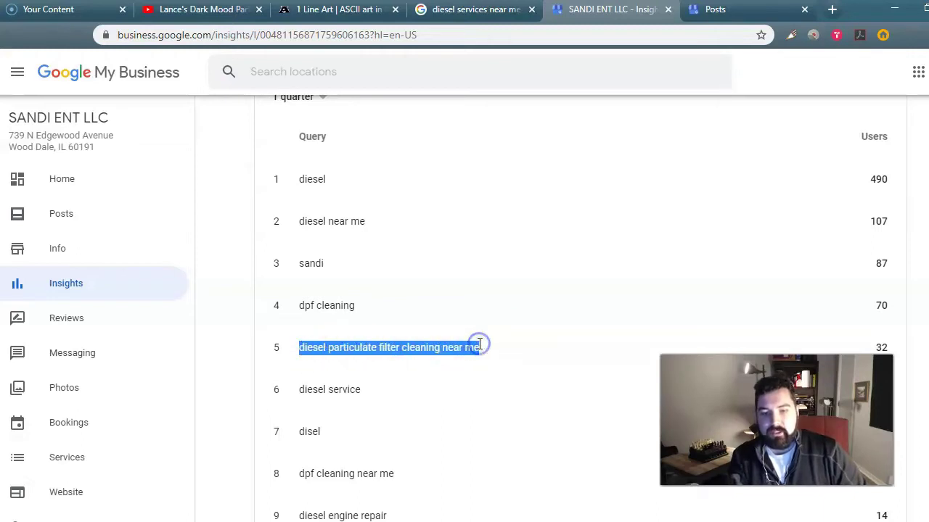
left_click(466, 19)
left_click(171, 79)
left_click_drag(249, 79, 83, 86)
key("ctrl+v")
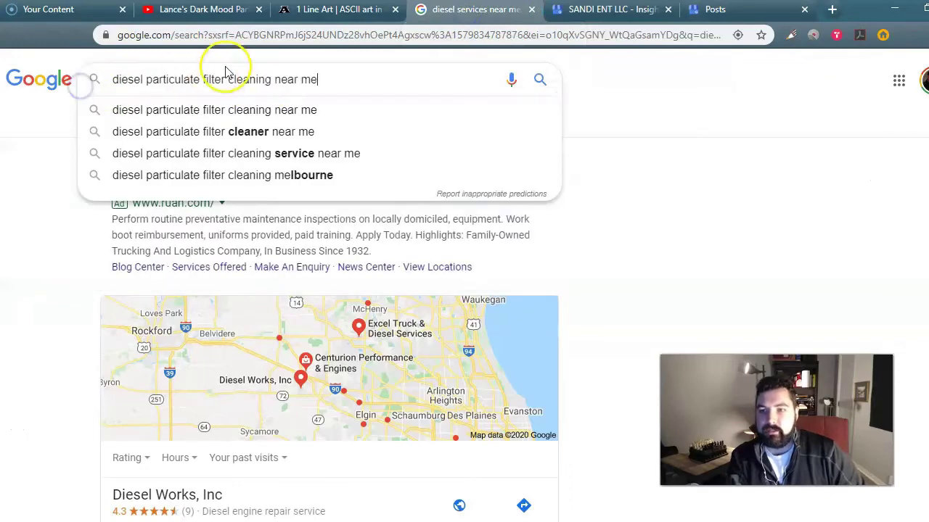
key("Return")
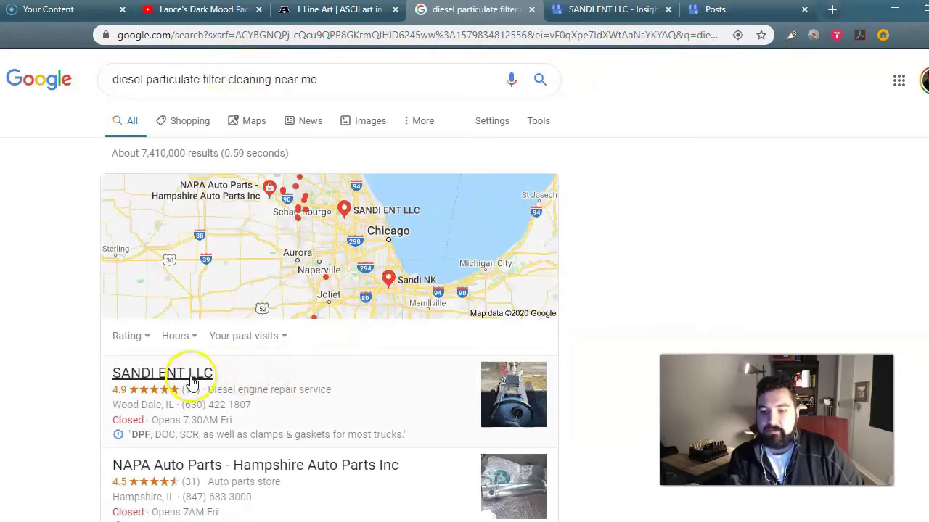
Step: Review the filter cleaning search phrase against the SANDI ENT LLC listing in the local results
left_click(257, 76)
left_click(345, 74)
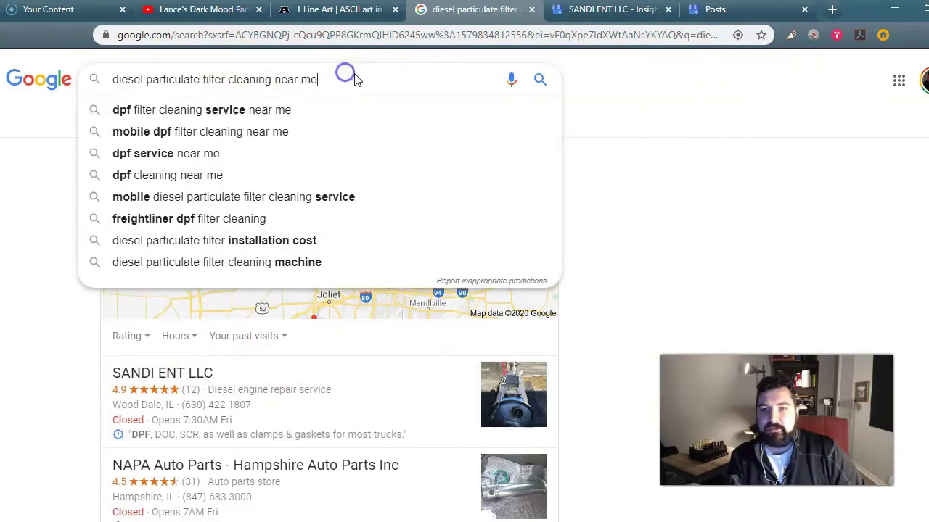
left_click_drag(317, 79, 88, 80)
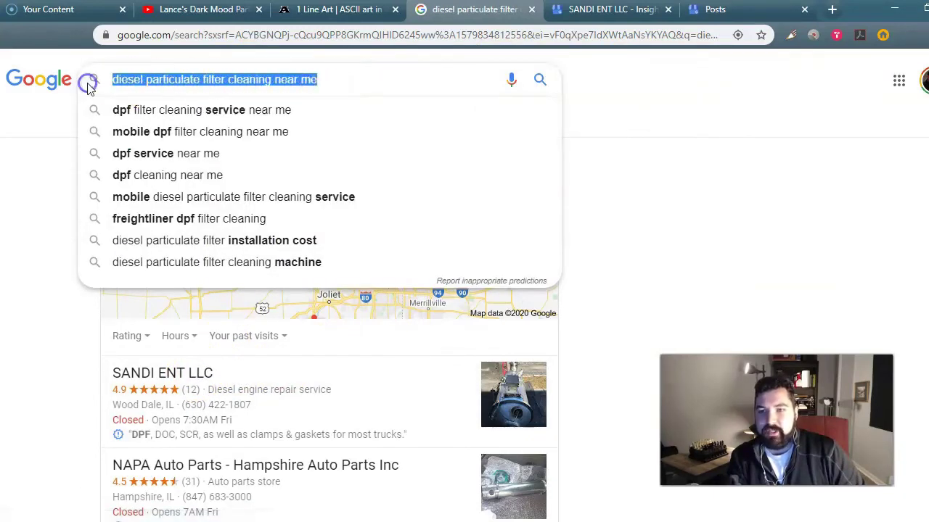
left_click(598, 181)
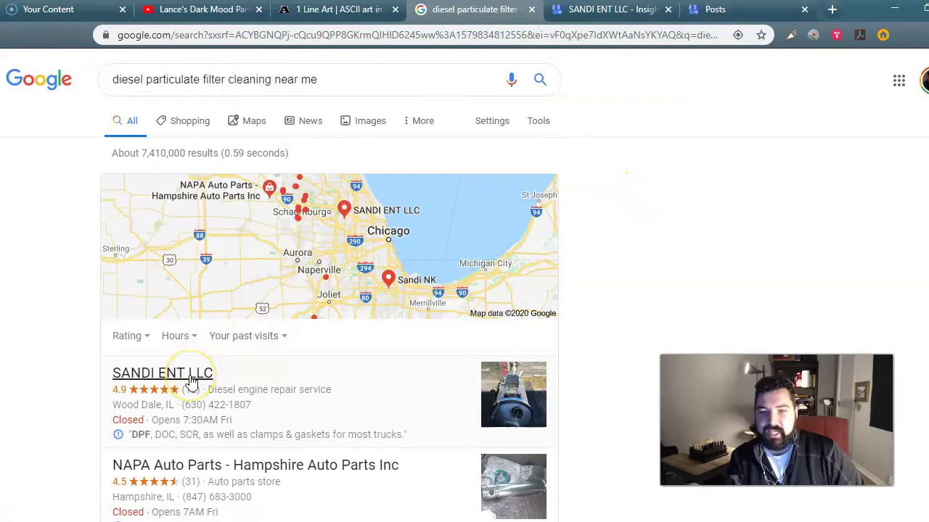
Step: Return to the business insights and examine the chart of where customers view the business on Google
left_click(618, 8)
scroll(557, 229, "up", 3)
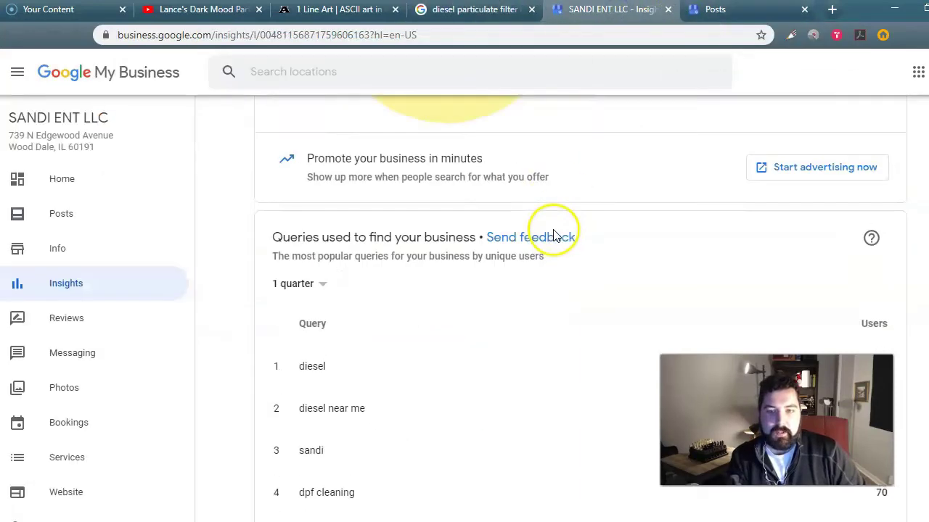
scroll(551, 233, "down", 6)
scroll(549, 234, "down", 5)
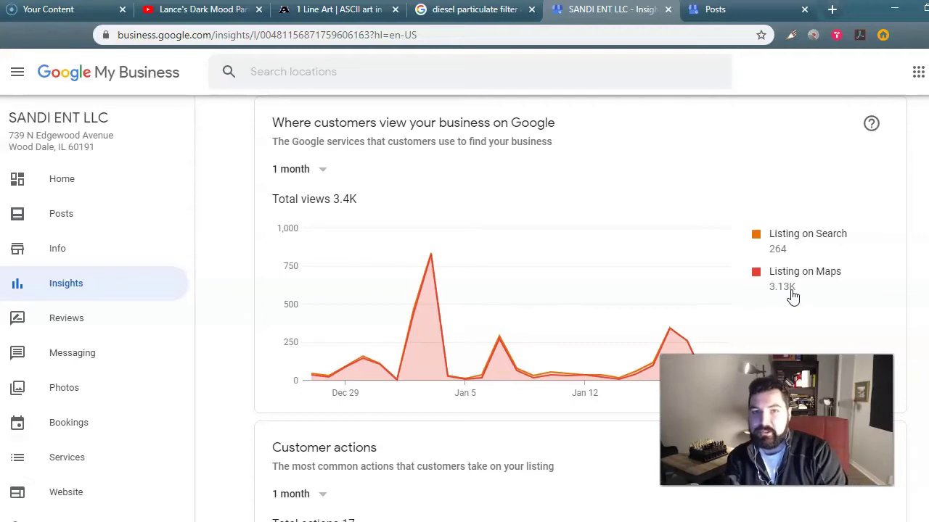
mouse_move(441, 319)
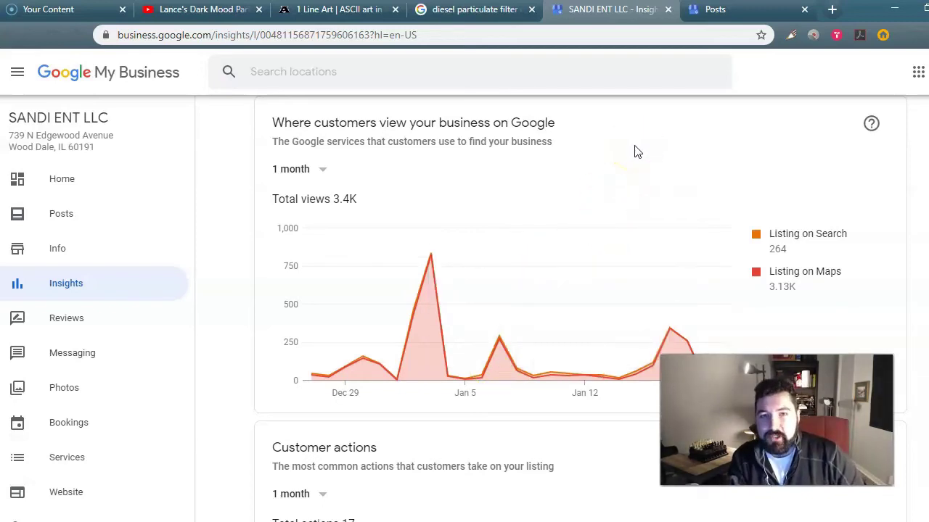
Step: Set the Customer actions chart period to 1 quarter, and open the location's Messaging page
scroll(547, 353, "down", 5)
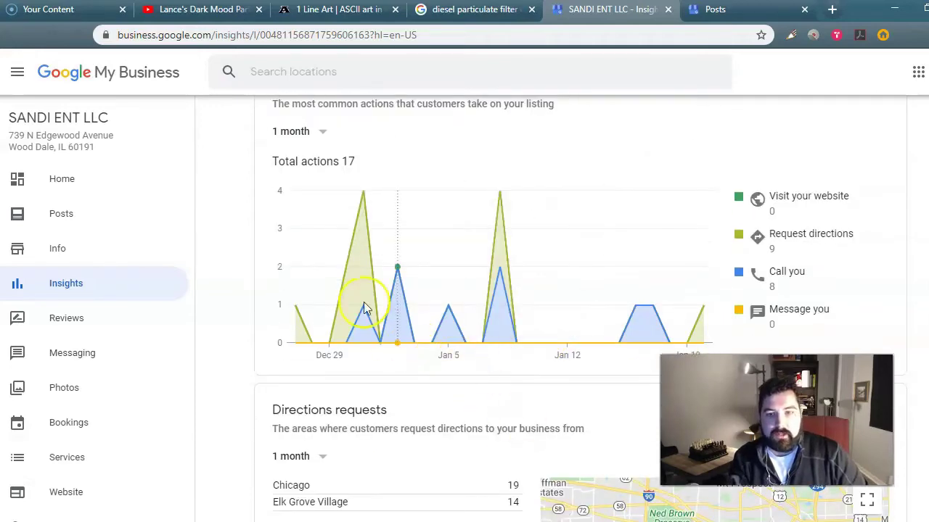
left_click(305, 131)
left_click(322, 158)
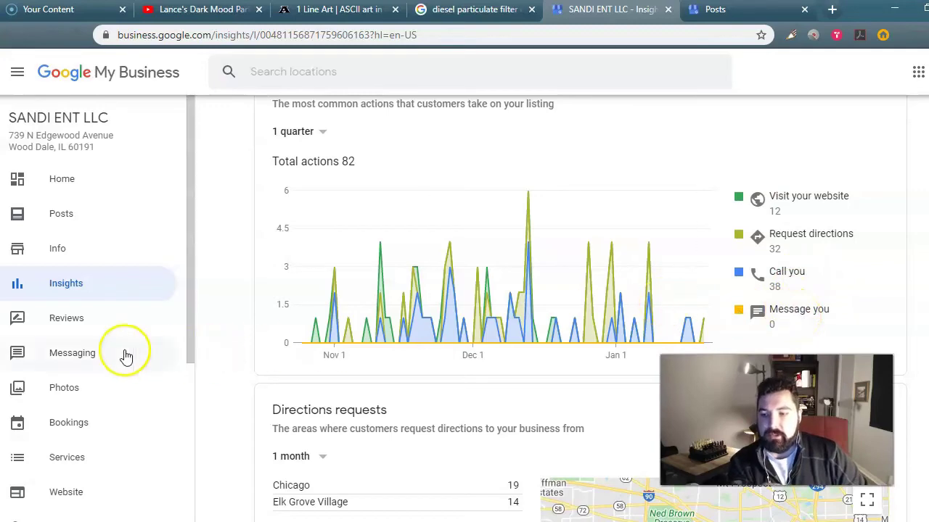
left_click(71, 354)
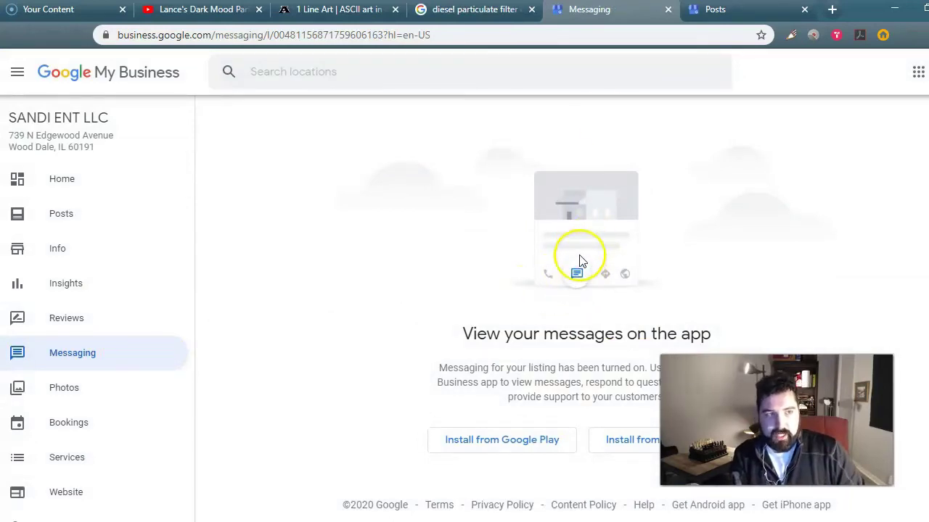
Step: Switch to the Google search results and search for "sandi ent llc"
left_click(494, 9)
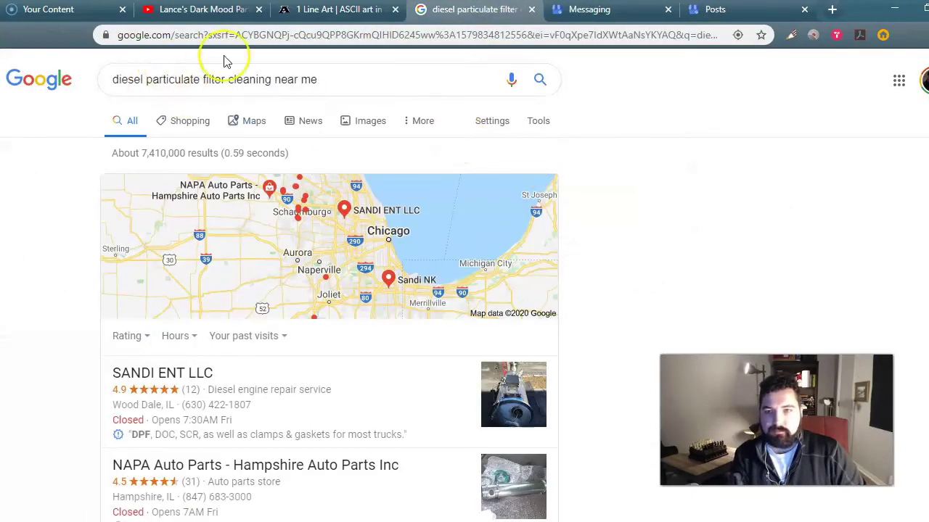
left_click(343, 88)
key("ctrl+a")
type("sandi ent llc")
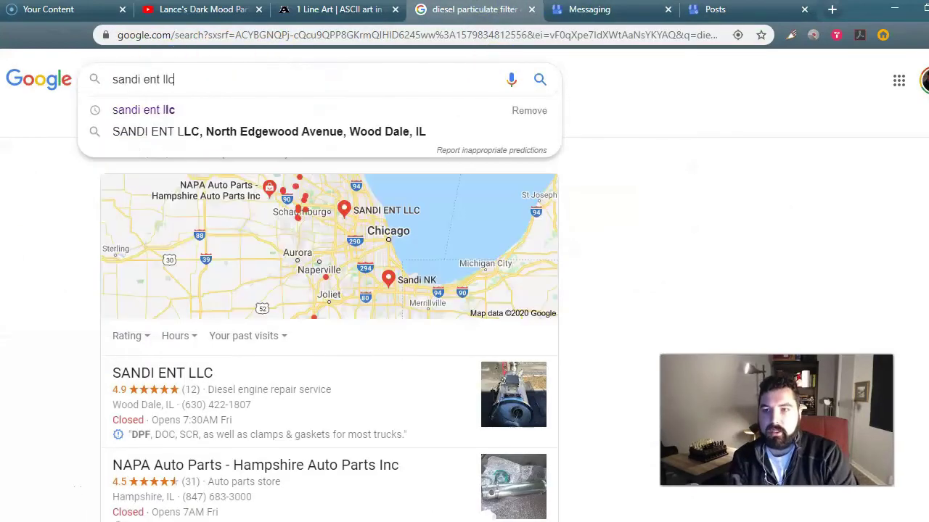
key("Return")
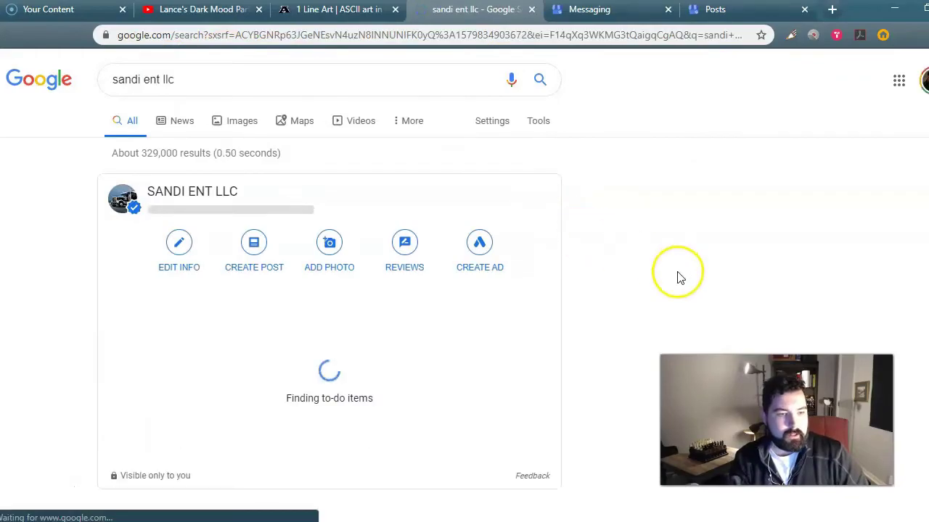
Step: Review the search results for sandi ent llc, including the business management card and the Business Profile
scroll(584, 301, "down", 7)
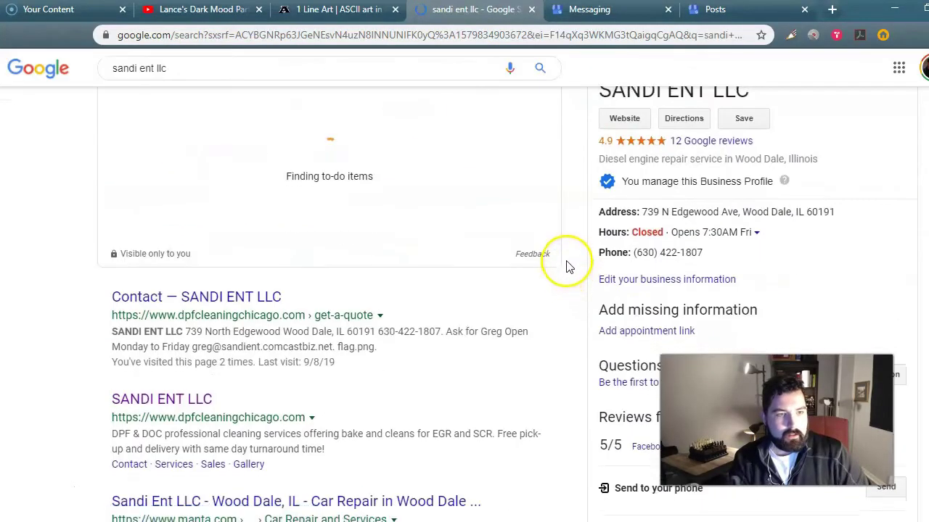
scroll(568, 267, "down", 10)
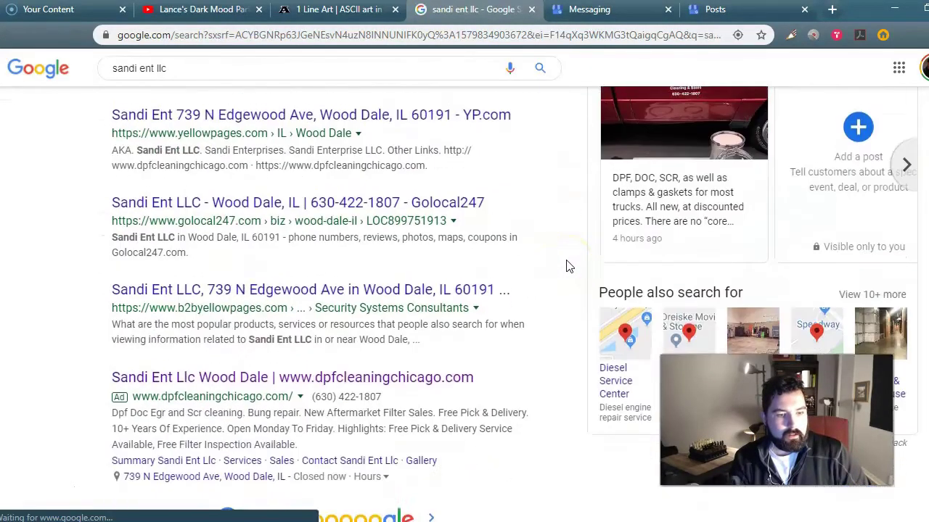
scroll(568, 266, "up", 9)
scroll(568, 267, "up", 8)
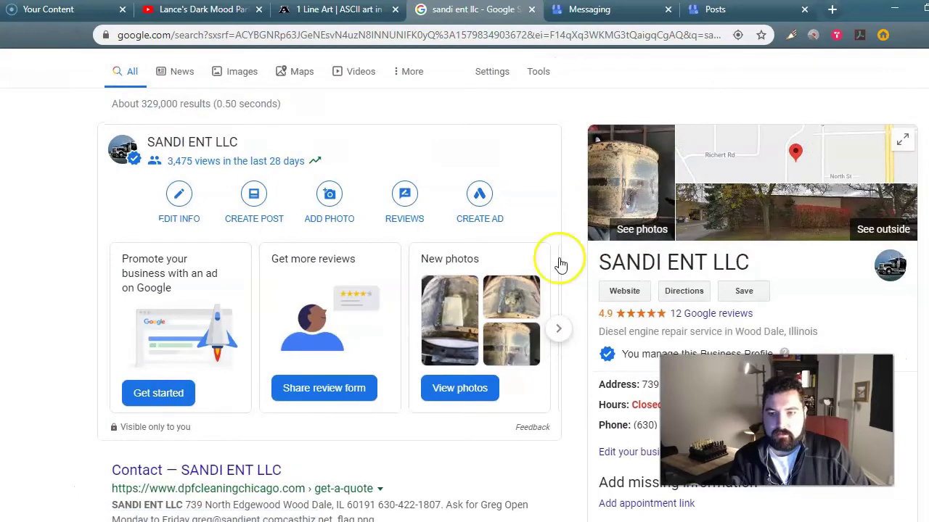
Step: Open a new incognito window and search Google for "SANDI ENT LLC"
left_click(915, 35)
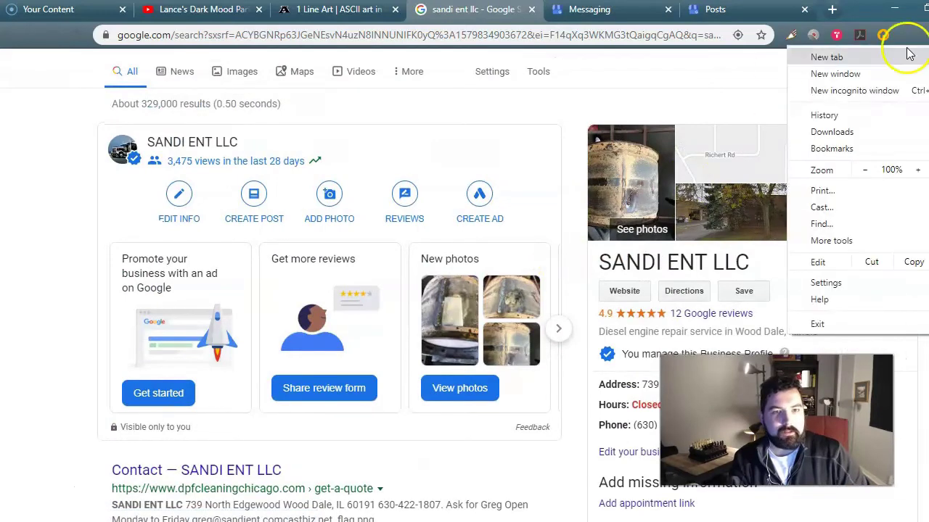
left_click(852, 91)
type("SANDI ENT LLC")
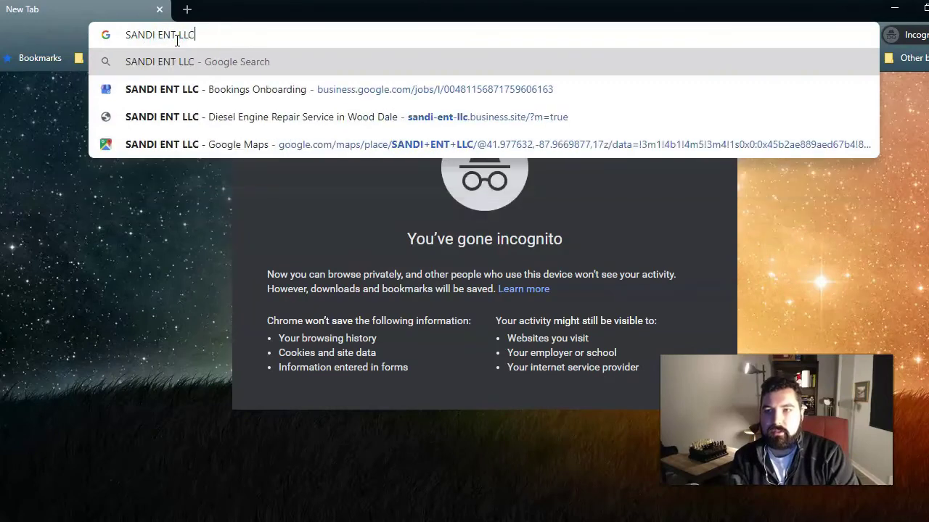
key("Return")
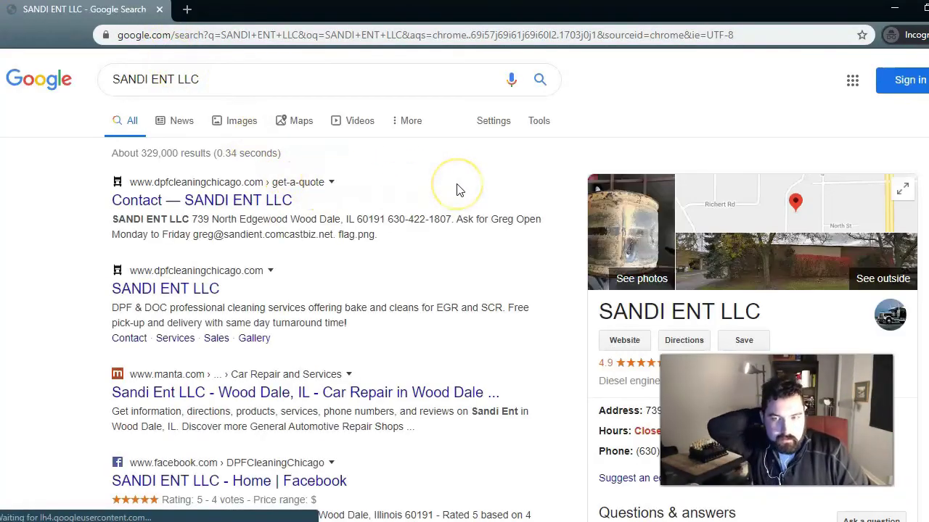
Step: Examine the public SANDI ENT LLC Business Profile, including its website link, contact details, hours, reviews and photos
left_click(424, 189)
scroll(425, 192, "down", 2)
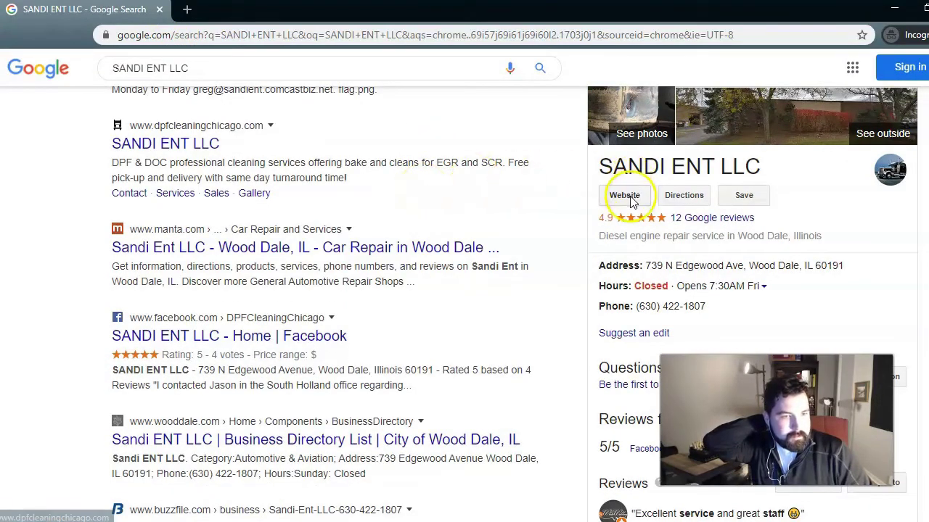
scroll(747, 201, "down", 1)
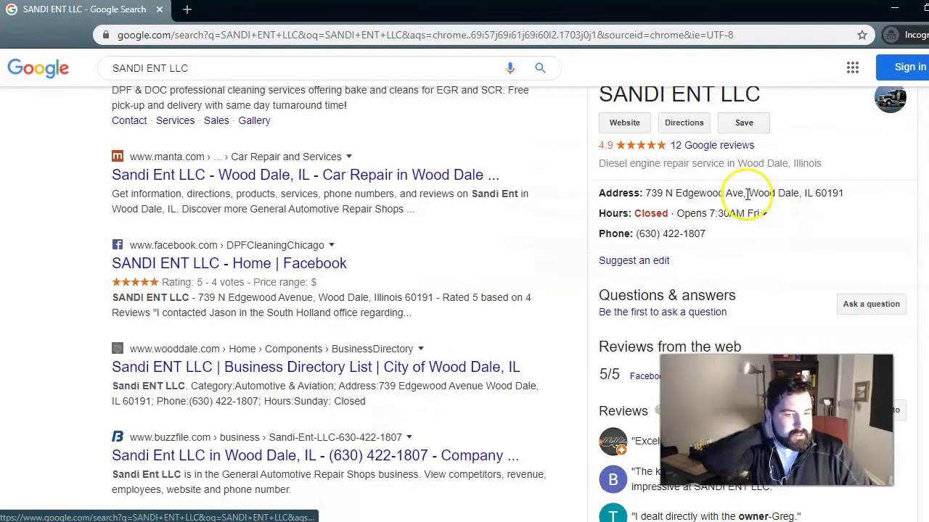
scroll(696, 190, "down", 2)
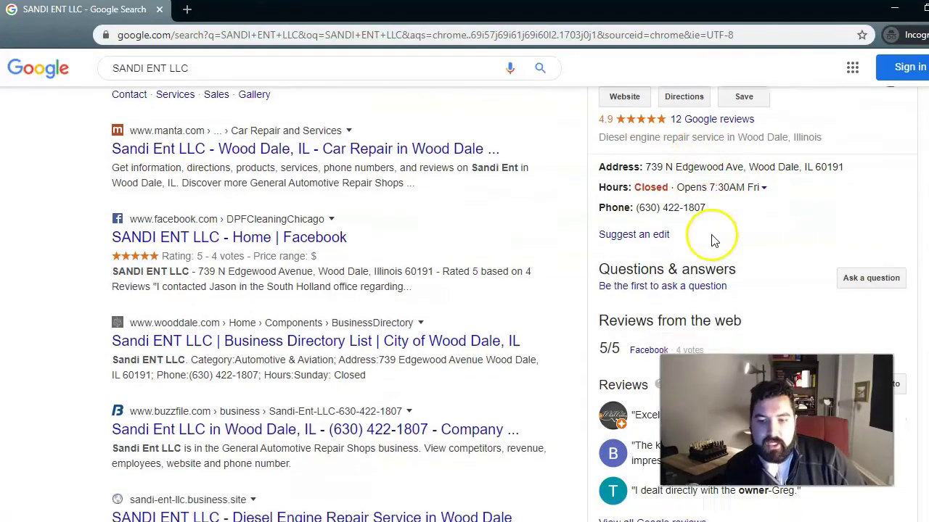
scroll(707, 245, "up", 4)
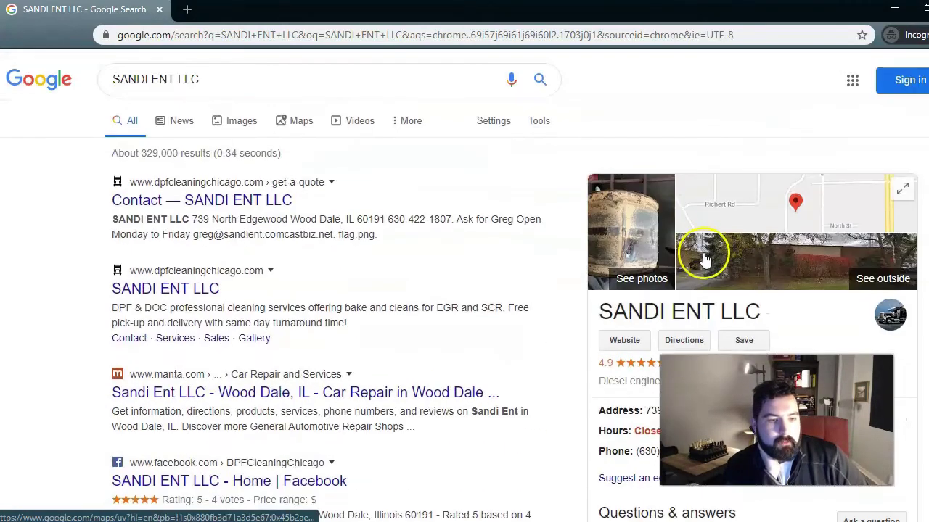
scroll(700, 250, "down", 1)
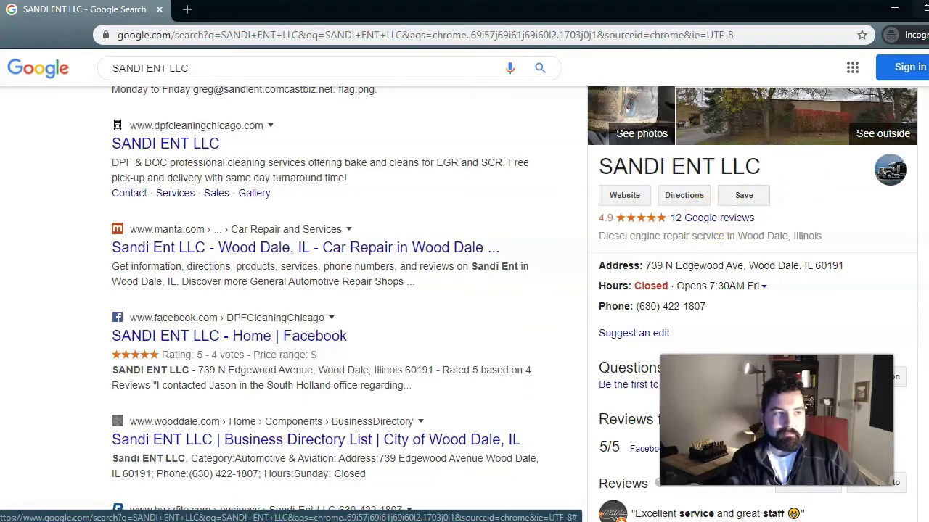
Step: Put the incognito window away, return to Google My Business and open the location's Photos page
left_click(894, 13)
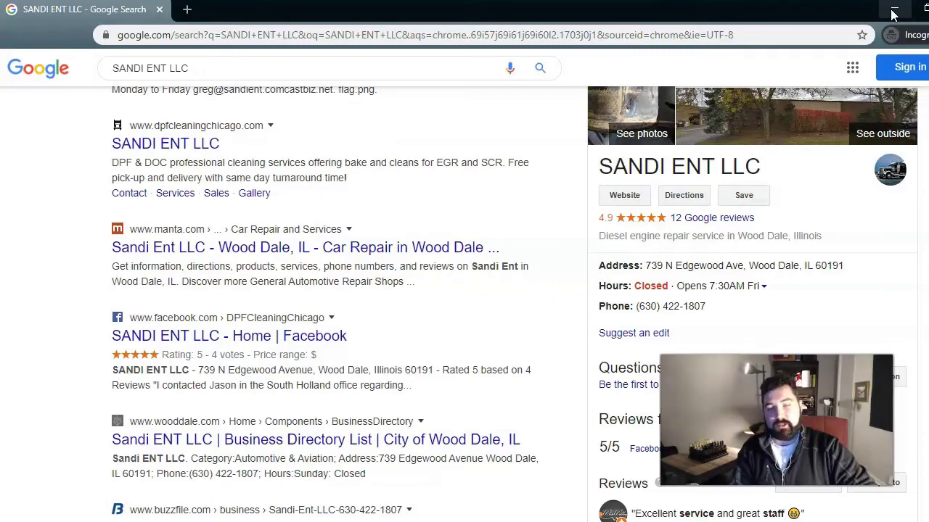
left_click(893, 13)
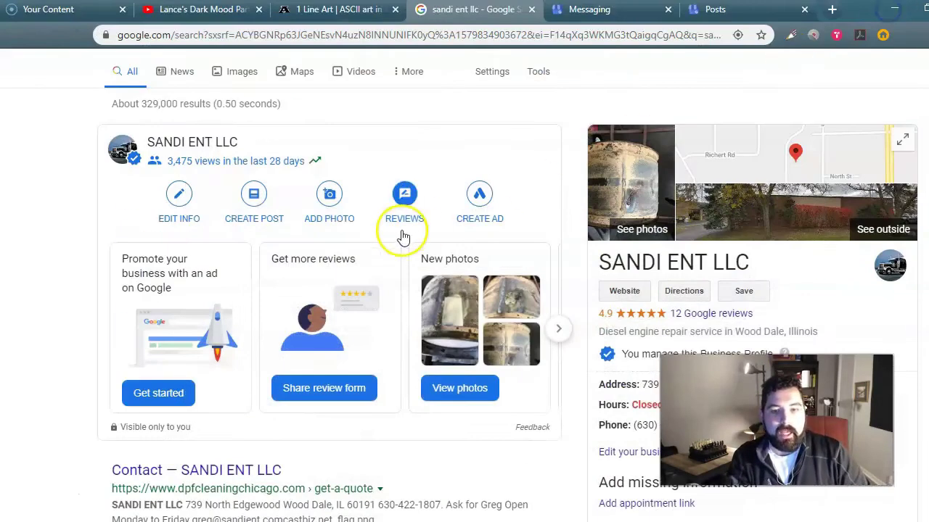
left_click(725, 10)
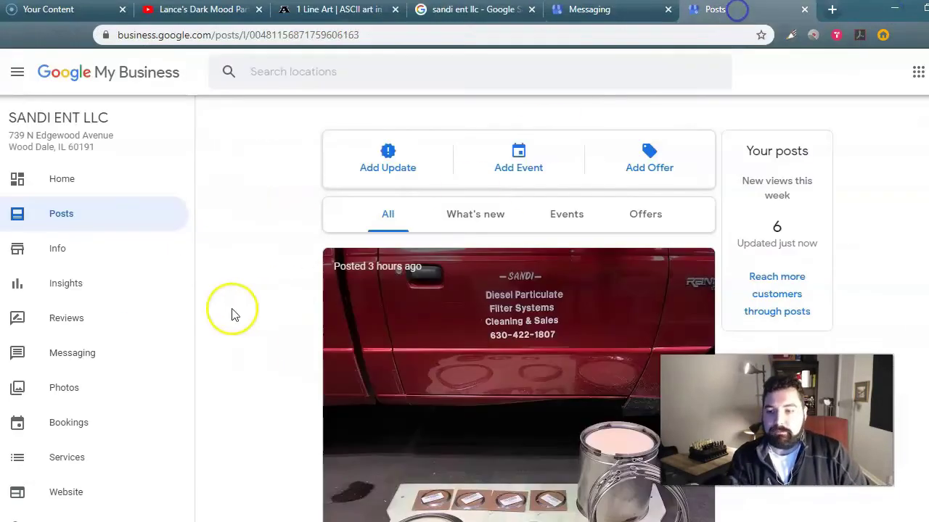
scroll(116, 335, "down", 1)
scroll(116, 336, "down", 1)
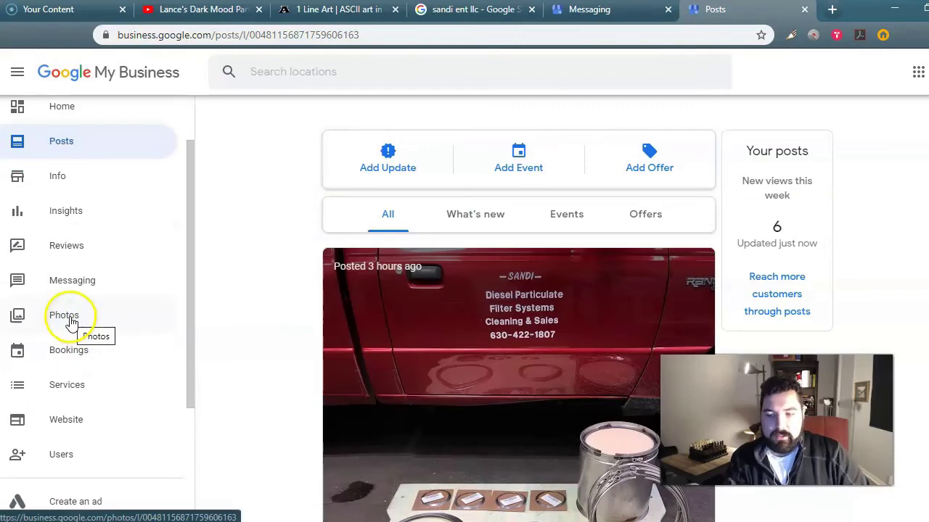
left_click(65, 313)
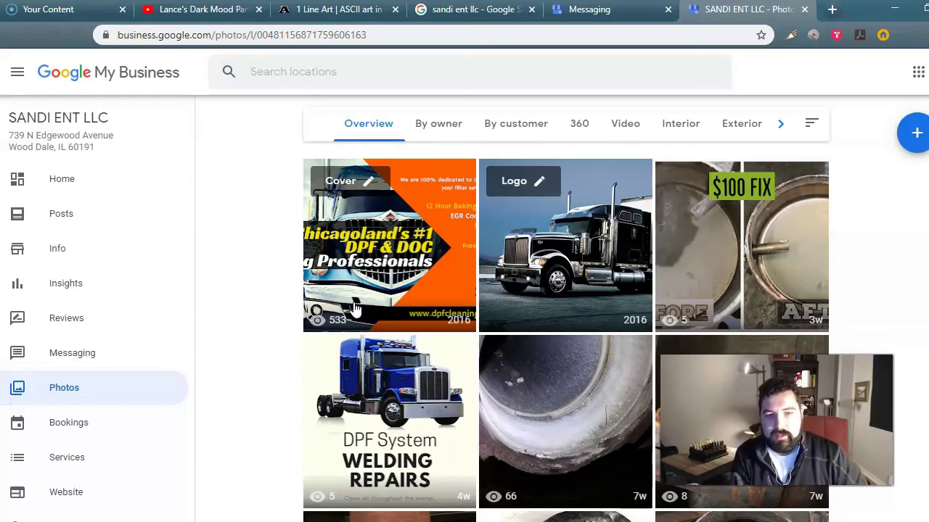
Step: Browse the location's photos in the By owner, By customer, Video, Interior and Exterior categories
left_click(435, 125)
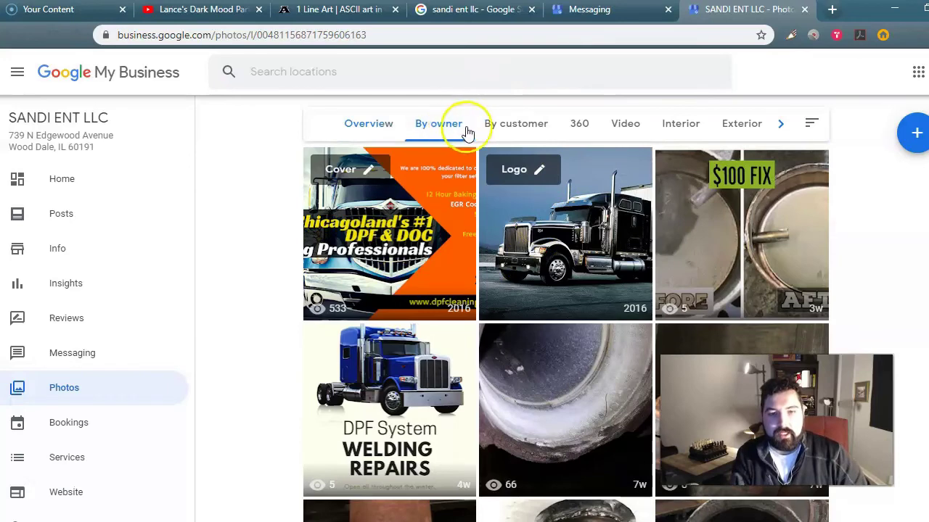
left_click(533, 128)
left_click(632, 126)
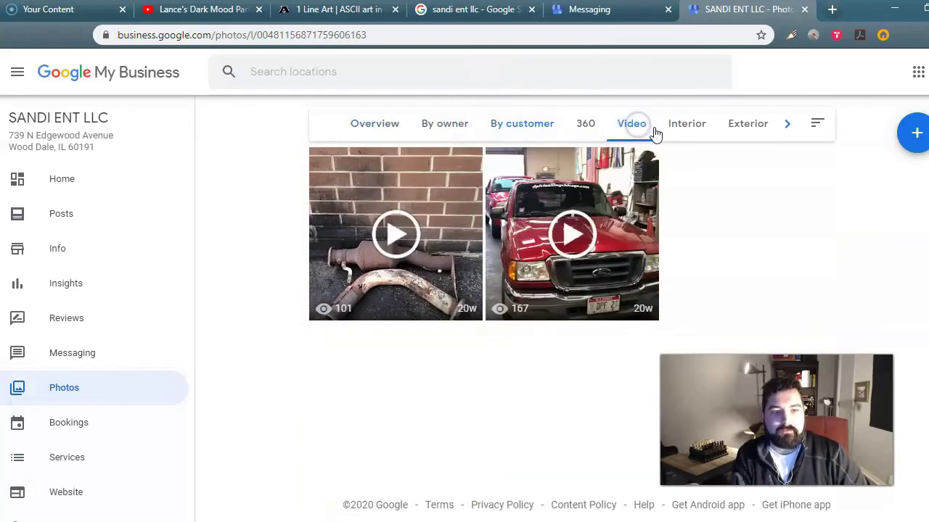
left_click(687, 125)
left_click(740, 125)
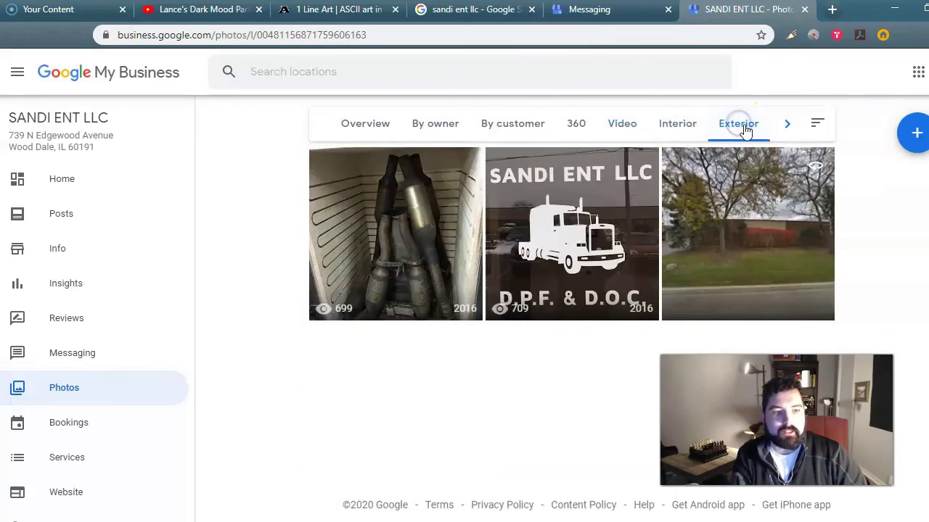
Step: View the At work and Team photo categories, and return to the photo Overview
left_click(784, 125)
left_click(706, 125)
left_click(771, 125)
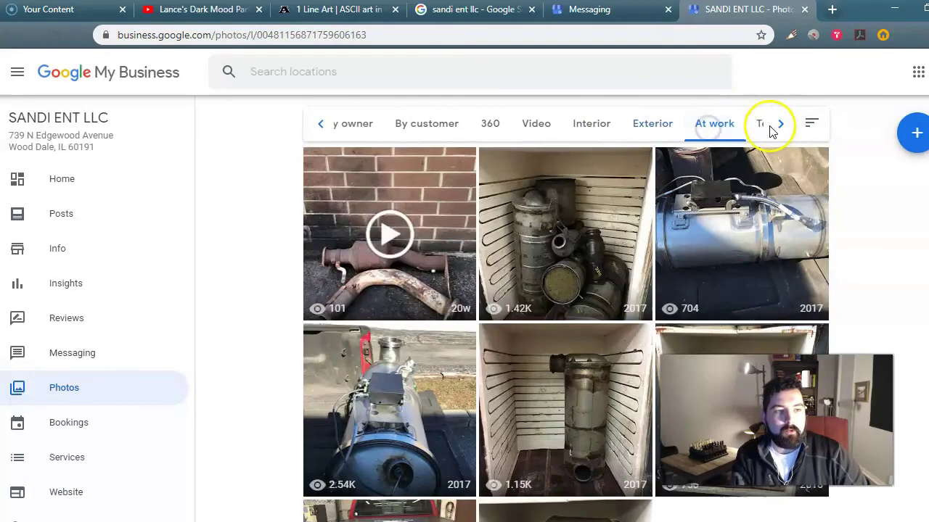
left_click(759, 126)
left_click(674, 124)
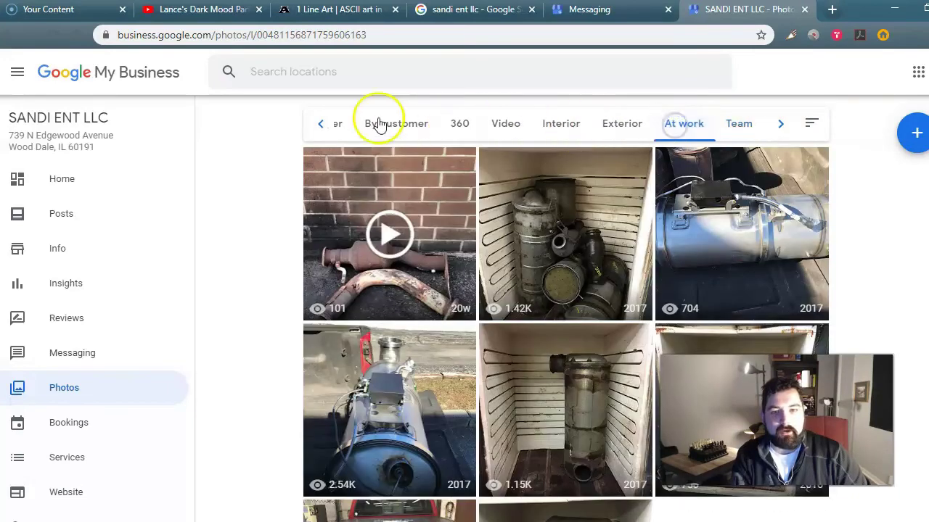
left_click(320, 123)
left_click(321, 123)
left_click(368, 125)
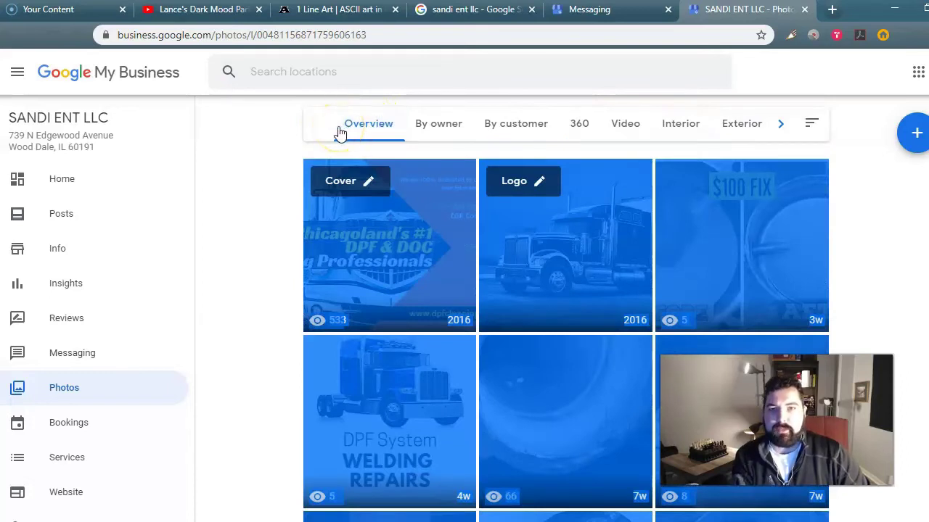
left_click(334, 143)
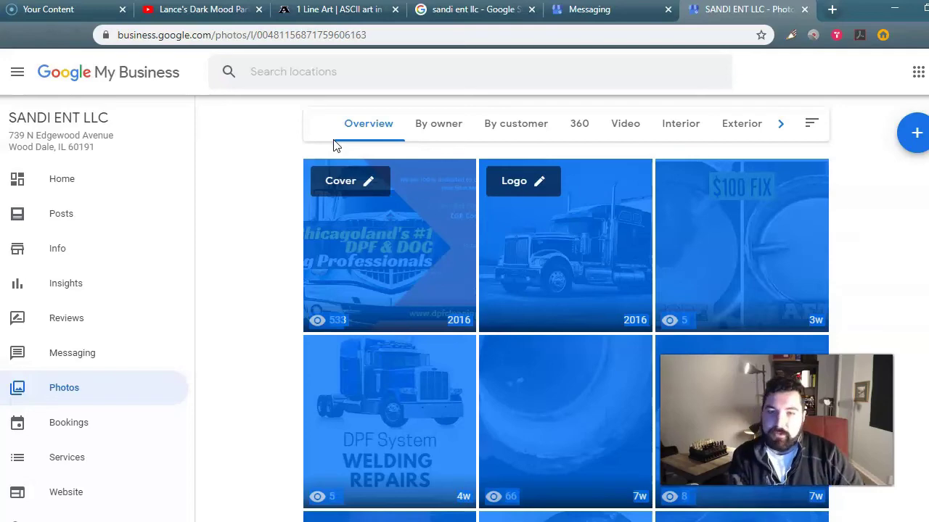
Step: View the location's Bookings page with its sign-up providers, and open the Services page
scroll(50, 348, "down", 3)
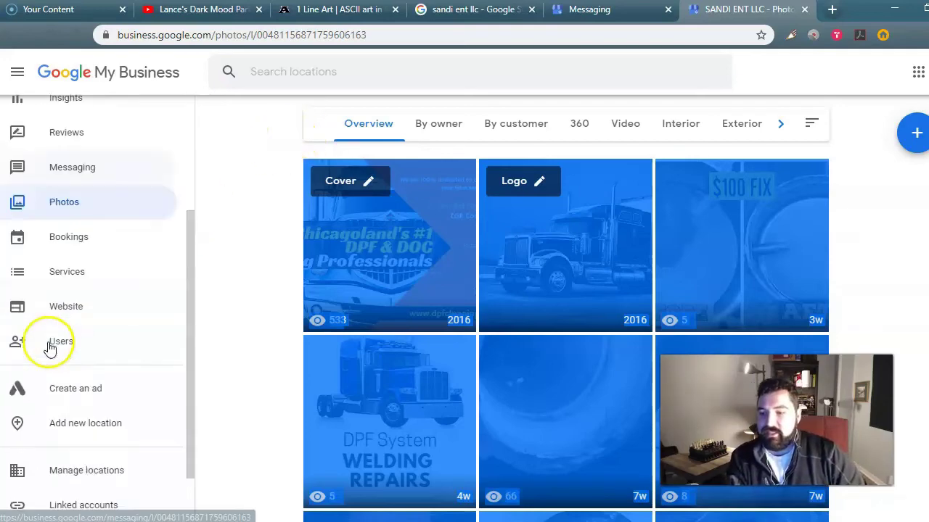
left_click(78, 207)
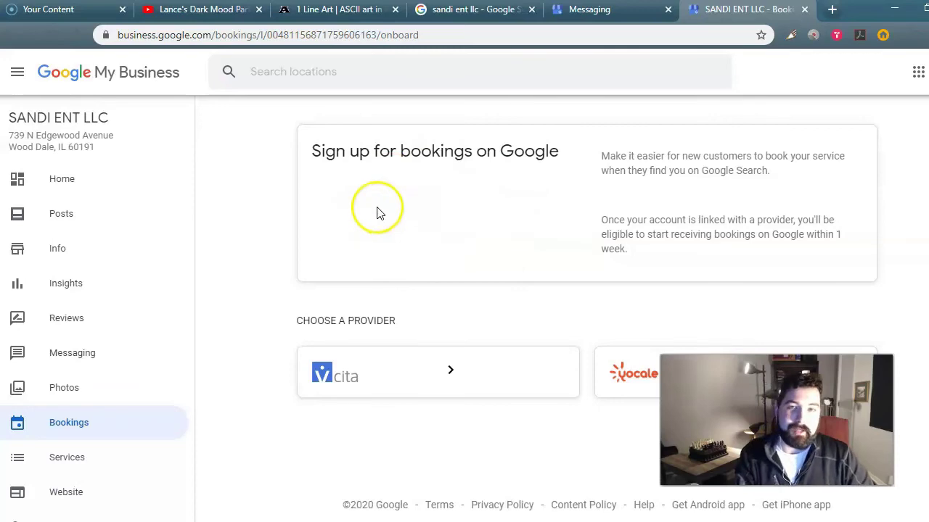
scroll(51, 363, "down", 2)
left_click(81, 316)
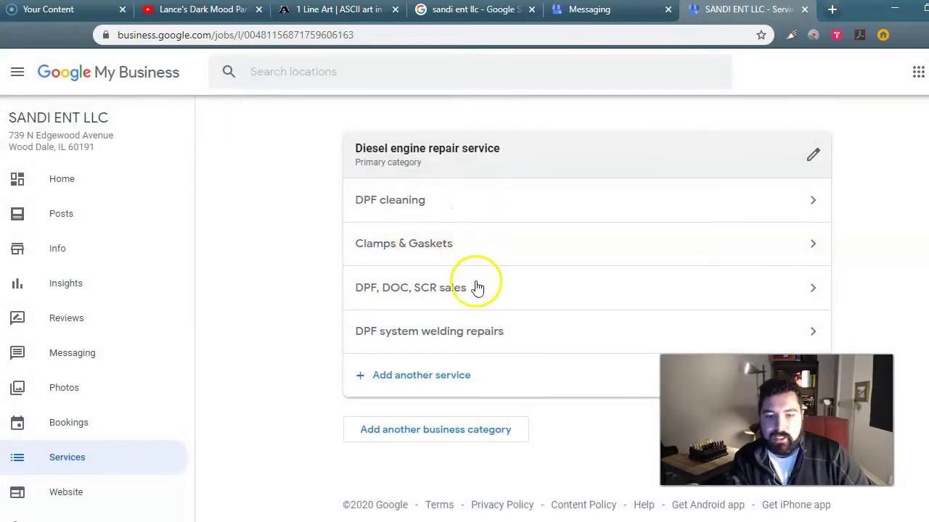
Step: View the details of the DPF cleaning and Clamps & Gaskets services, closing each without edits
left_click(415, 201)
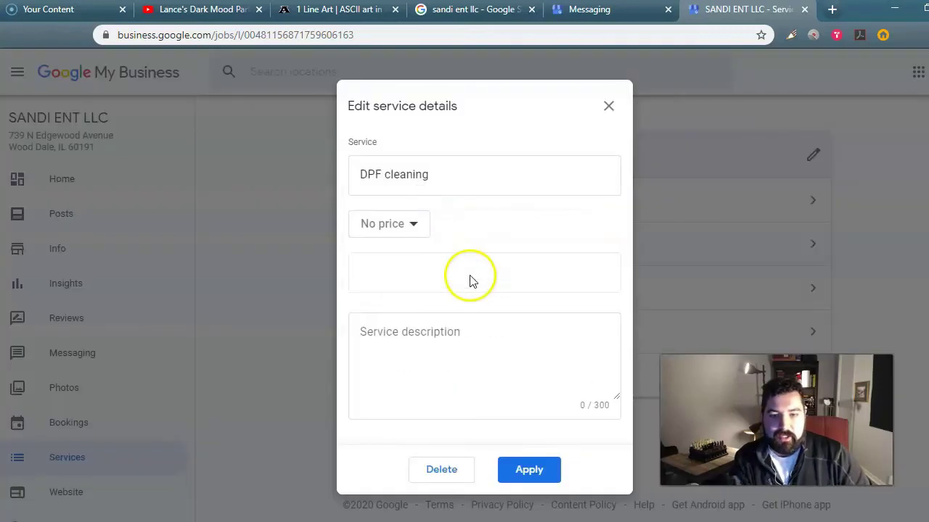
left_click(608, 106)
left_click(430, 245)
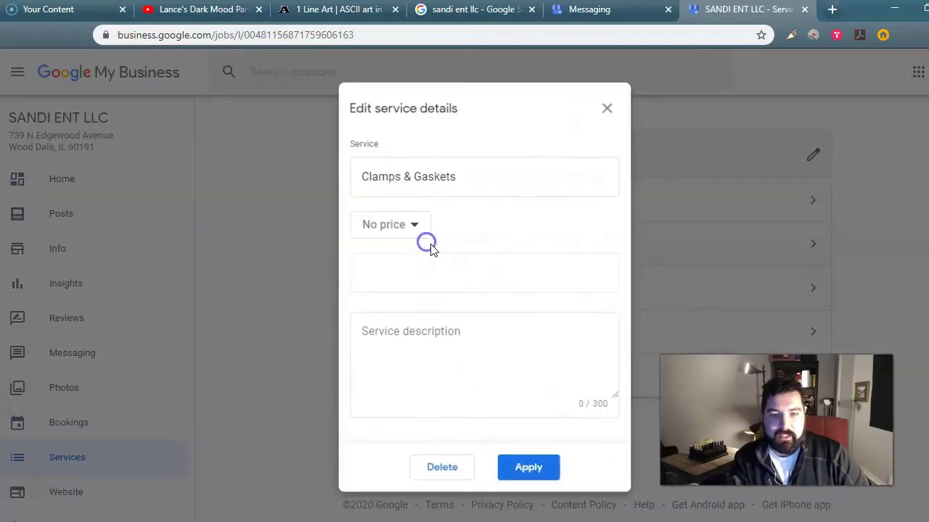
left_click(606, 107)
Step: Open the DPF, DOC, SCR sales service, inspect its empty Service description field, and close the details without edits
left_click(442, 291)
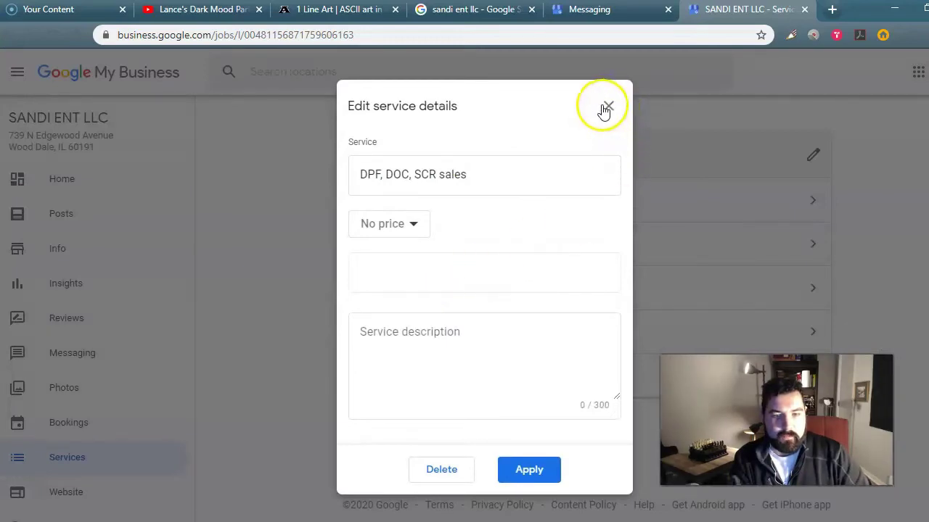
left_click(450, 340)
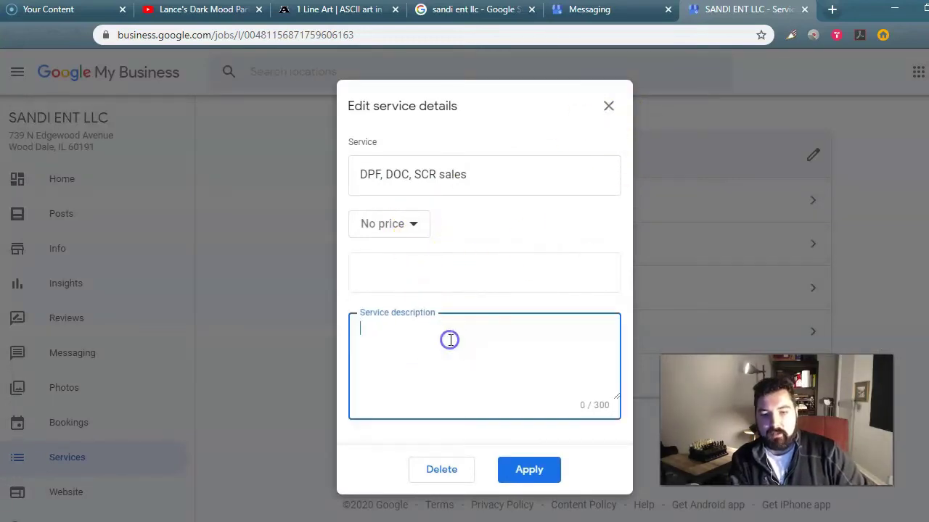
left_click(387, 337)
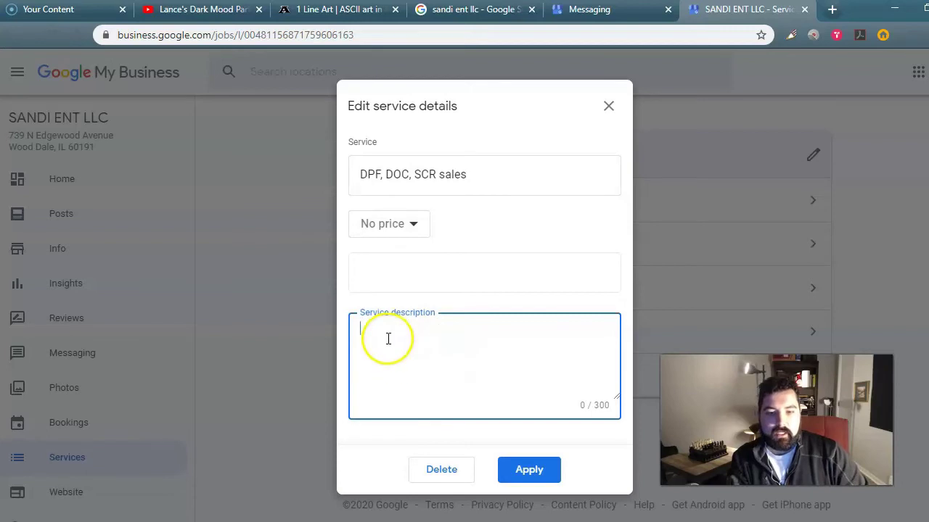
left_click(536, 363)
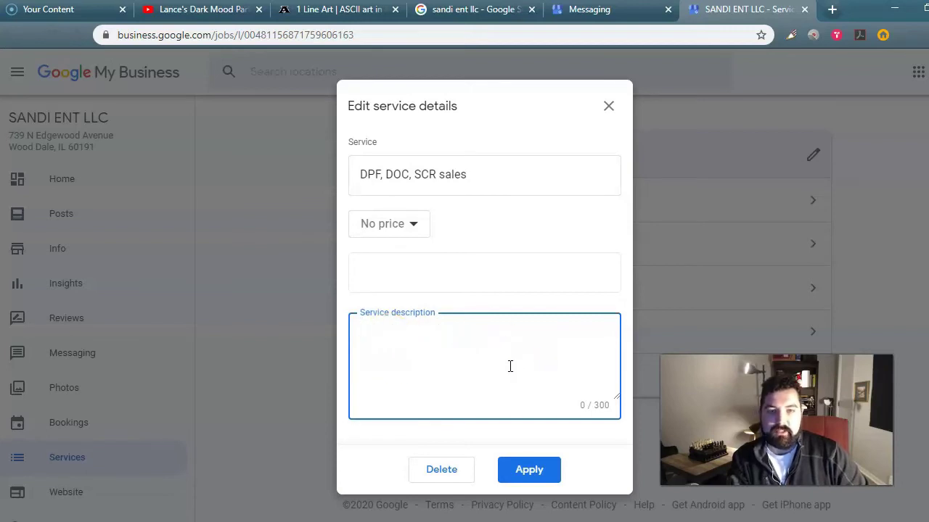
left_click(608, 106)
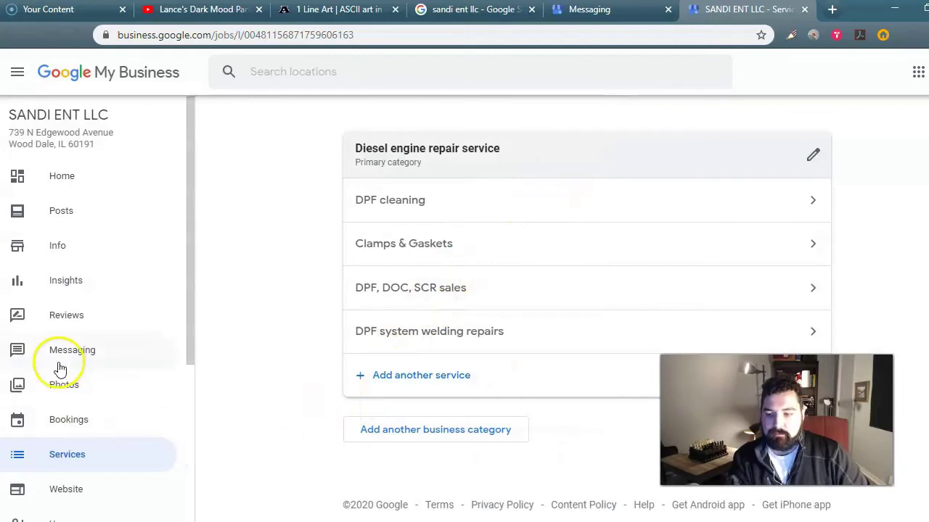
Step: Open the location's Website page to view the site editor for sandi-ent-llc.business.site
scroll(73, 363, "down", 2)
scroll(83, 354, "down", 1)
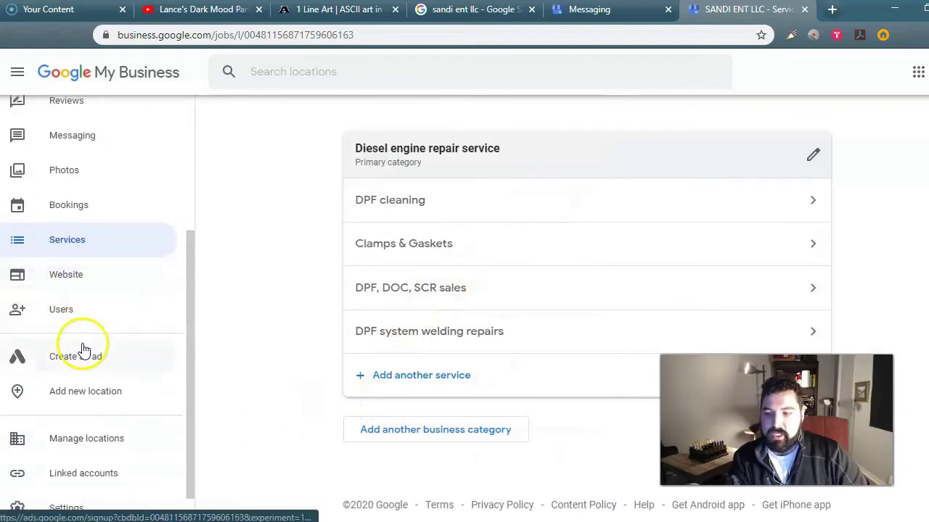
left_click(77, 275)
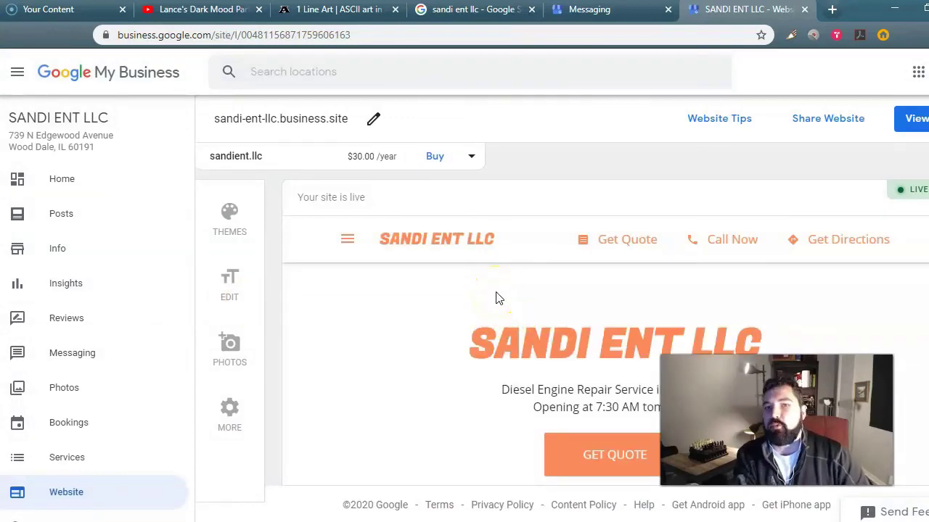
Step: Copy the site address sandi-ent-llc.business.site from the website editor's header
scroll(527, 288, "down", 2)
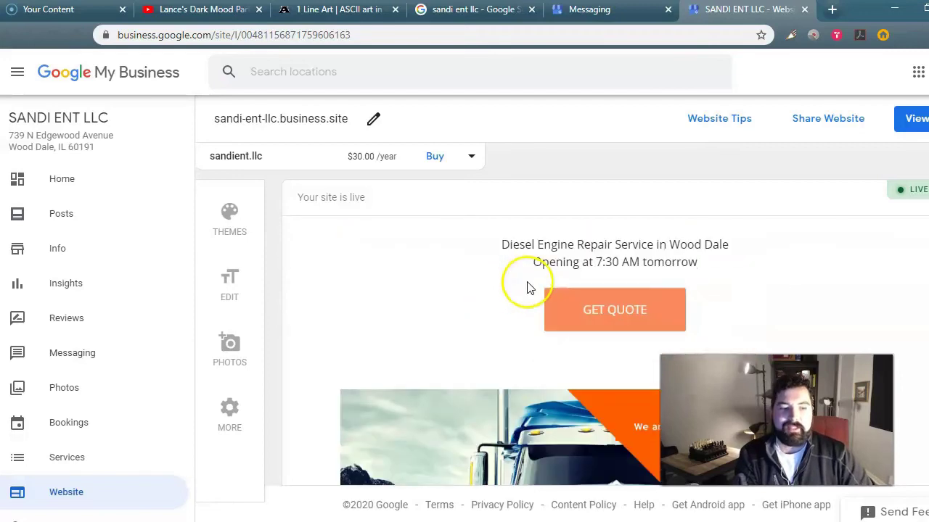
scroll(528, 285, "up", 2)
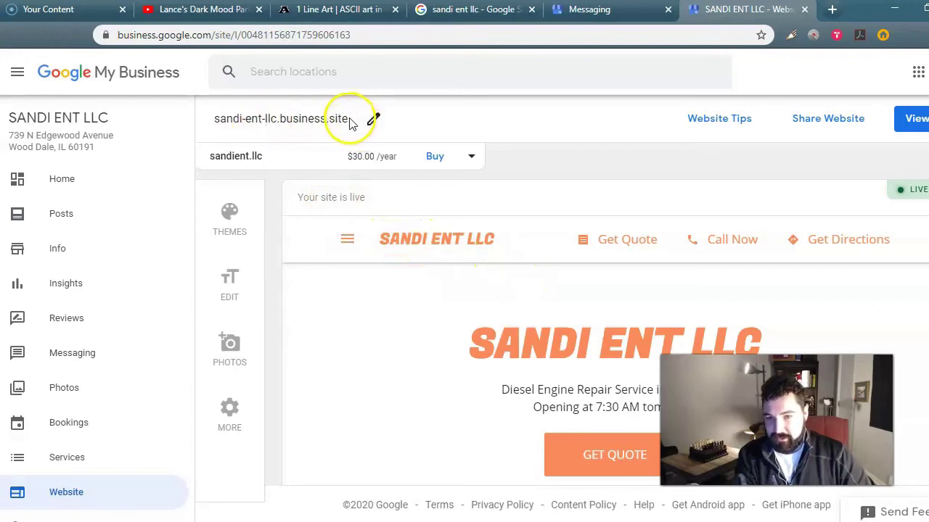
left_click(472, 131)
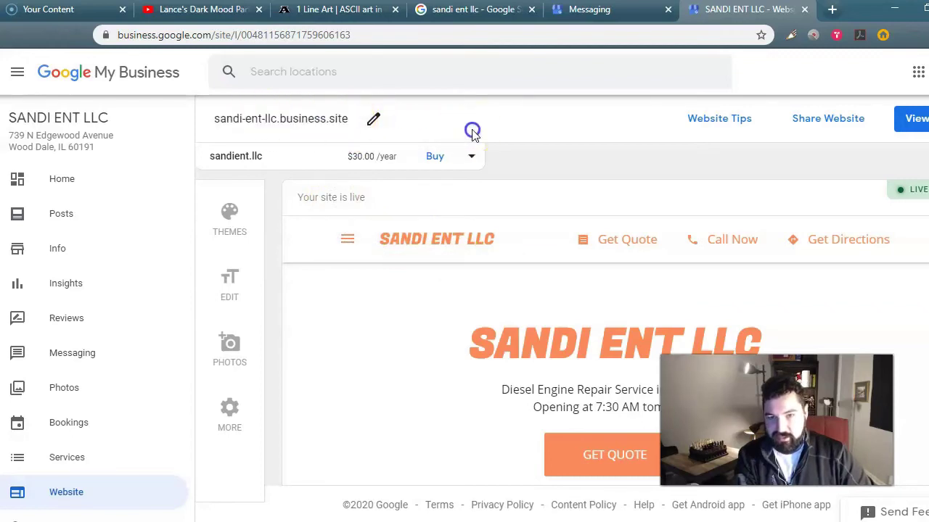
left_click_drag(349, 124, 214, 124)
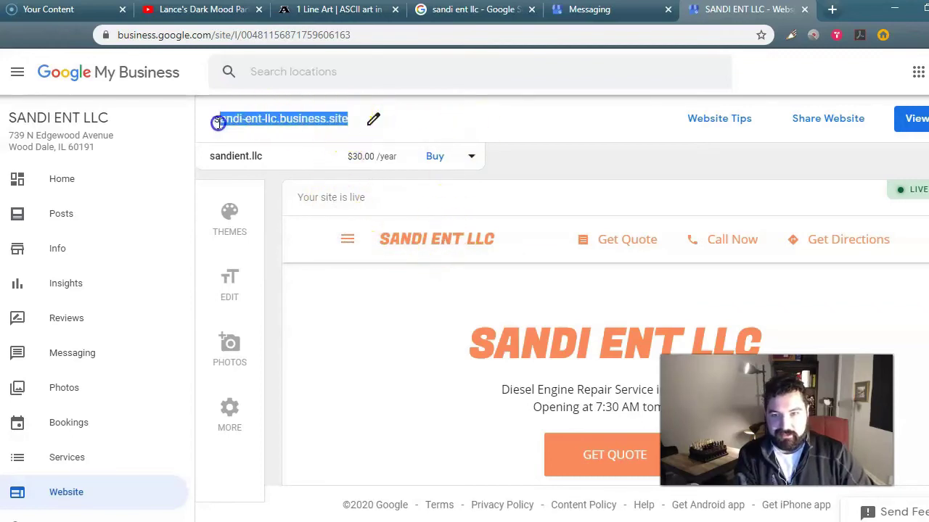
left_click(212, 123)
triple_click(214, 123)
key("ctrl+c")
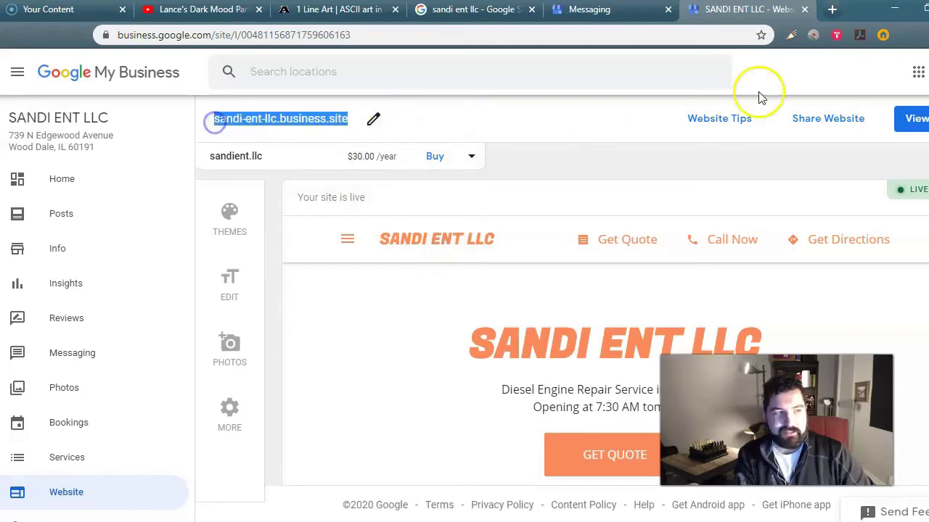
Step: Open the copied site address in a new incognito browser window
left_click(917, 35)
left_click(887, 90)
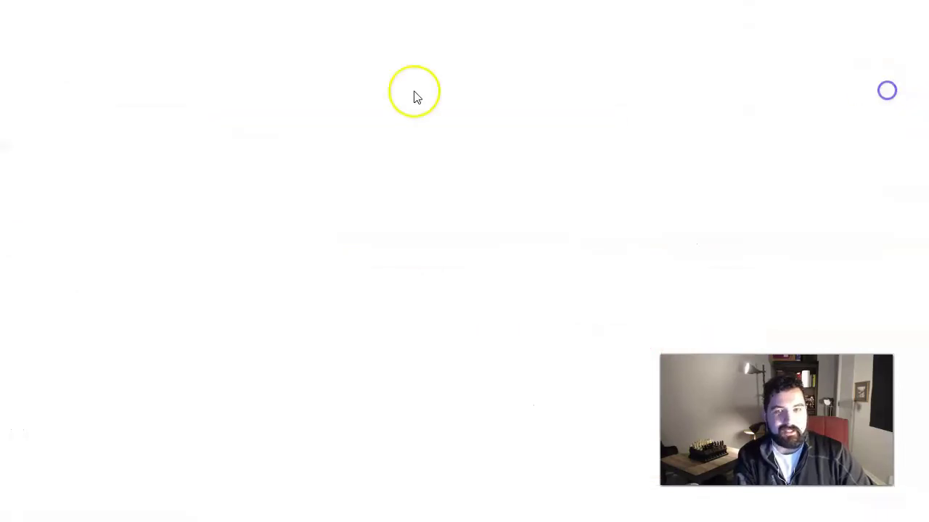
key("ctrl+v")
key("Return")
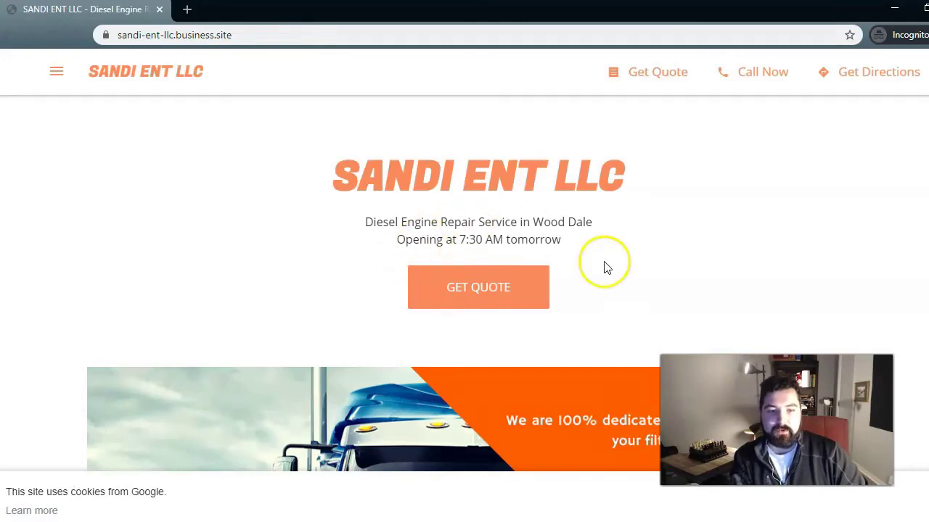
Step: Examine the live site's banner and the Updates posts with their images, dates and call-to-action links
scroll(602, 289, "down", 4)
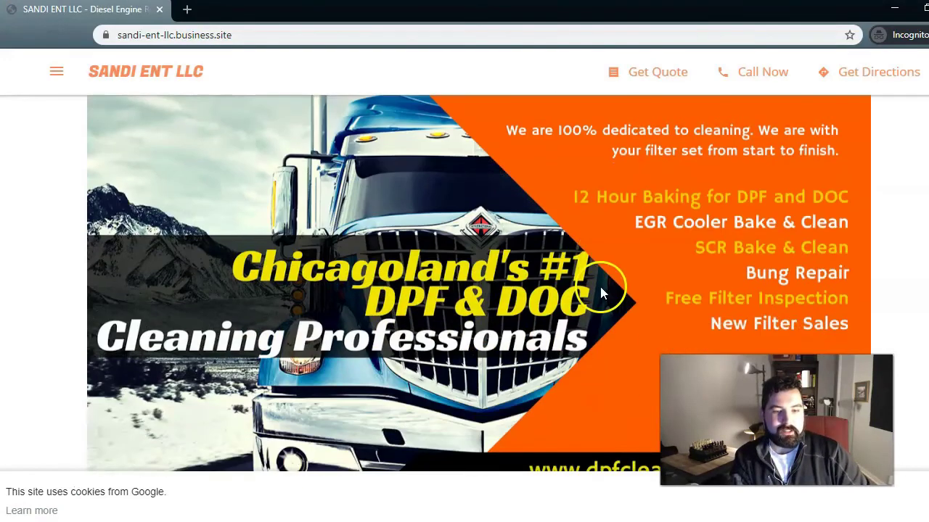
scroll(592, 283, "down", 2)
scroll(559, 253, "down", 5)
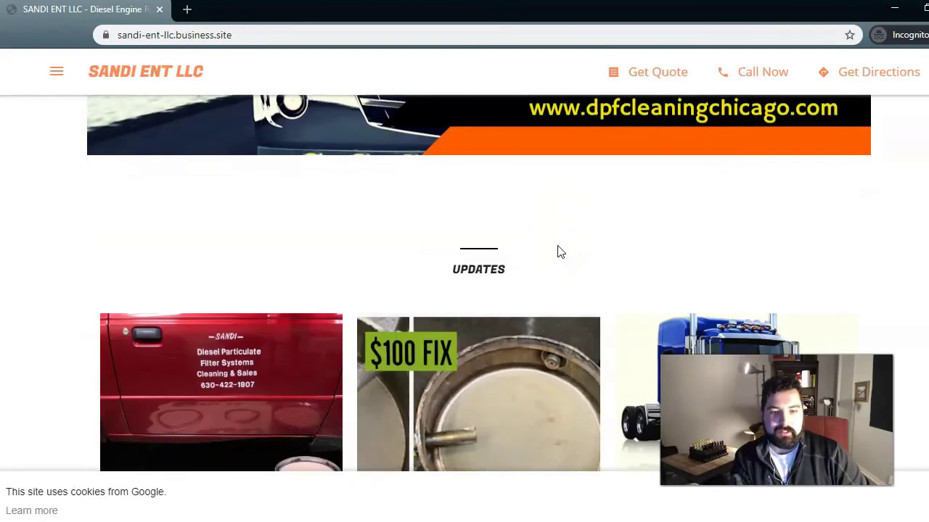
scroll(280, 334, "down", 1)
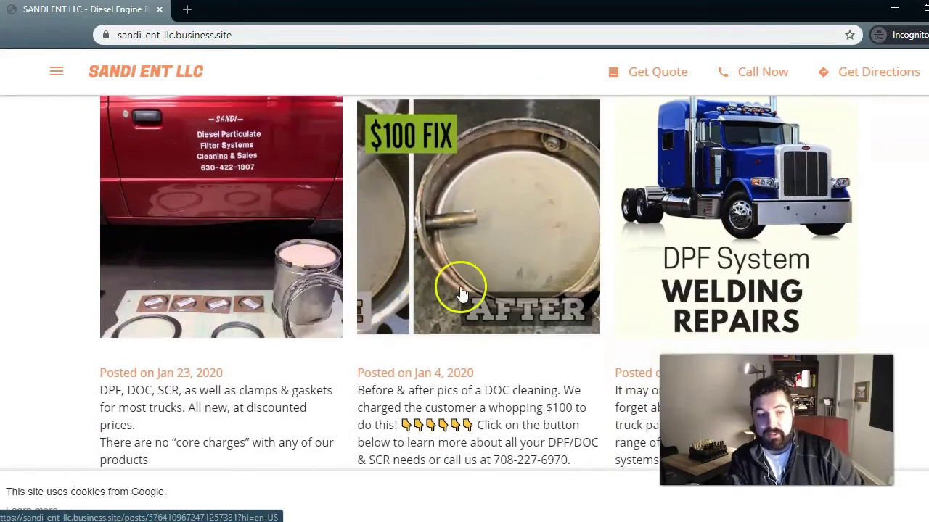
scroll(353, 348, "down", 2)
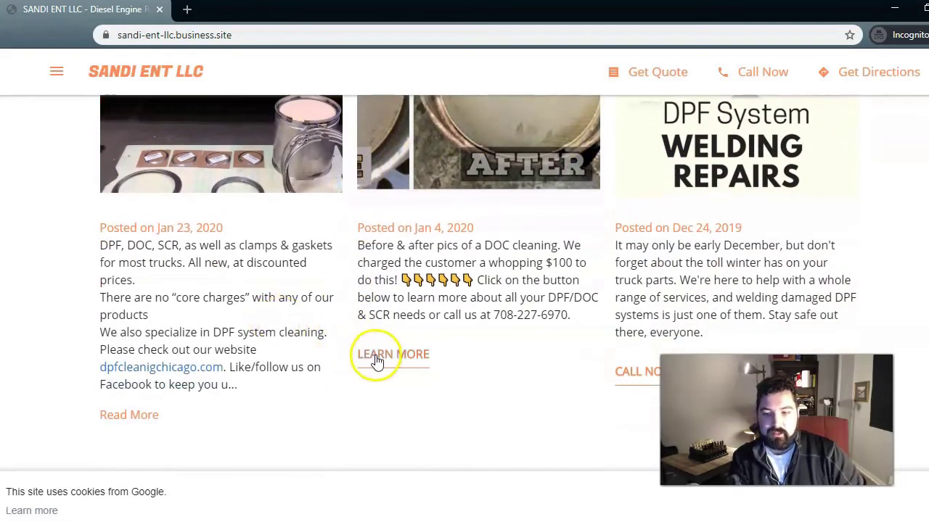
scroll(445, 321, "down", 5)
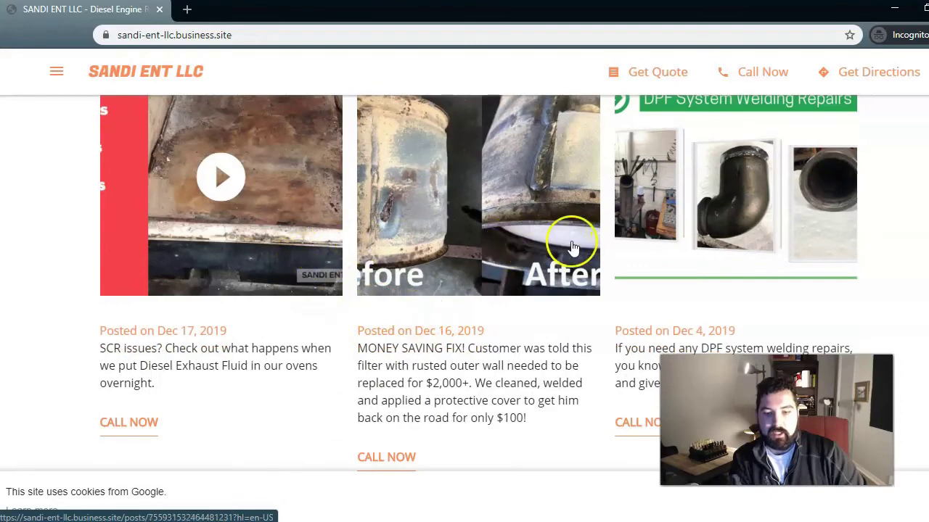
scroll(565, 254, "down", 4)
Step: Review the live site's testimonials, gallery, map, contact details and business hours, and return to the page header
scroll(500, 250, "down", 7)
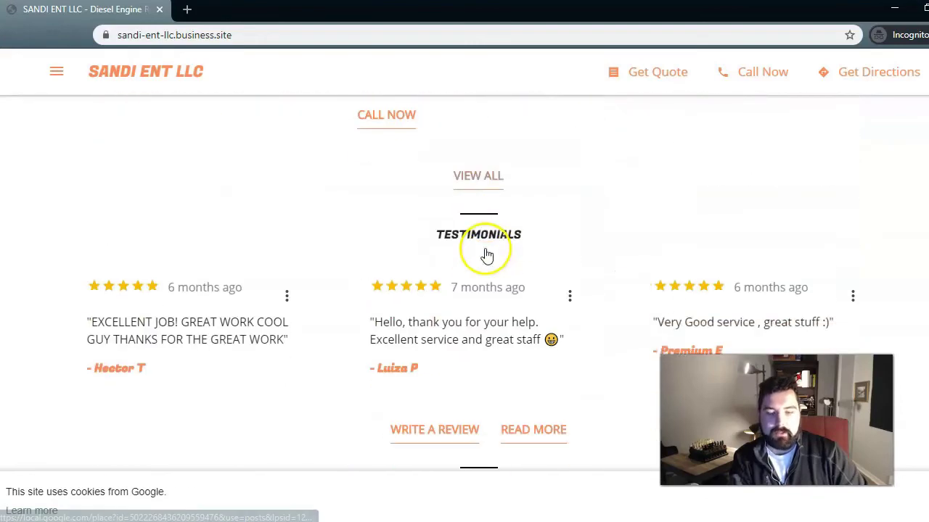
scroll(653, 251, "down", 3)
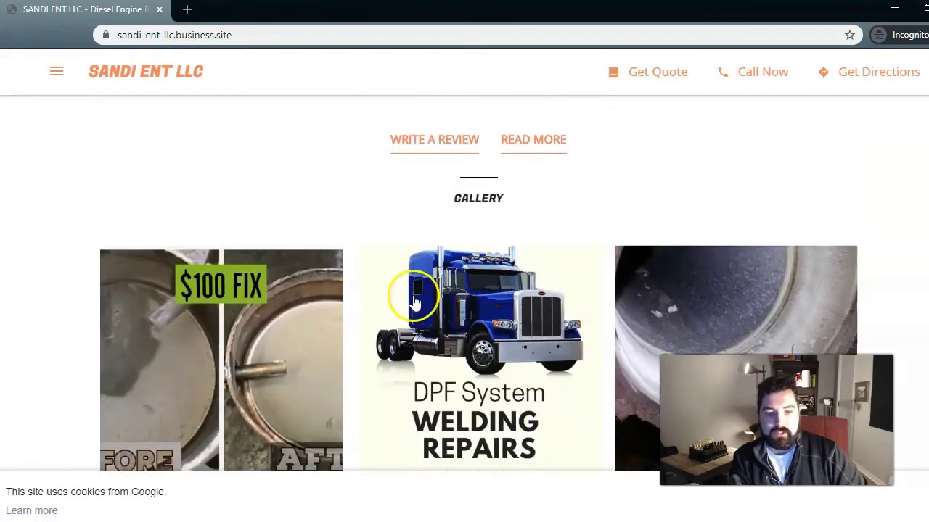
scroll(571, 322, "down", 9)
scroll(573, 323, "down", 3)
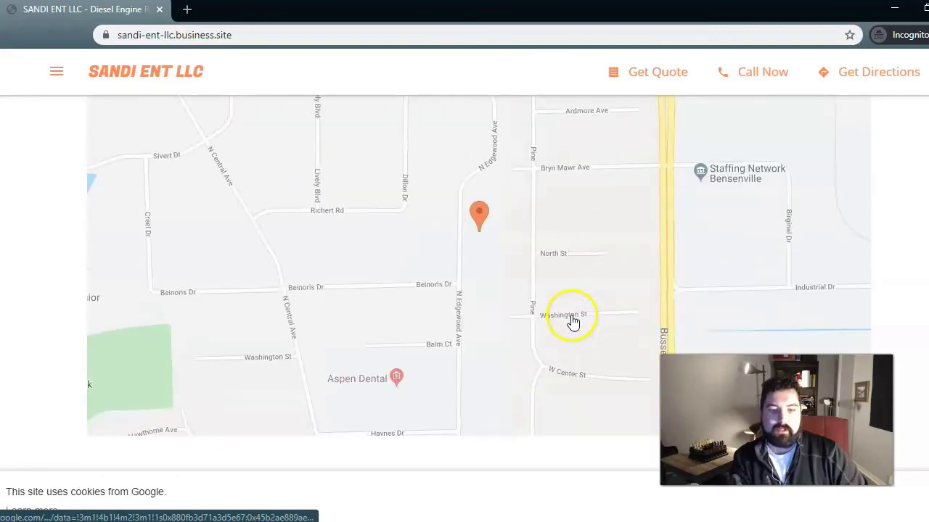
scroll(512, 284, "up", 3)
scroll(510, 283, "down", 7)
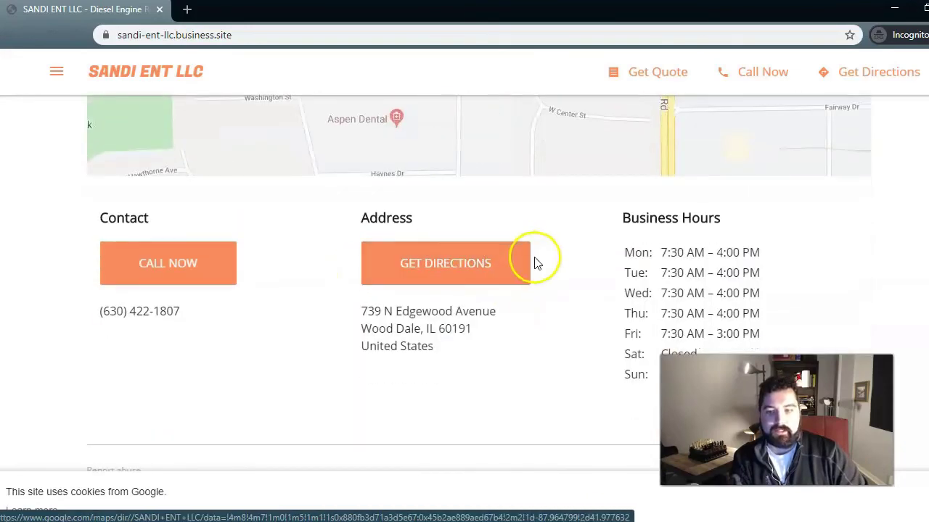
scroll(579, 371, "up", 20)
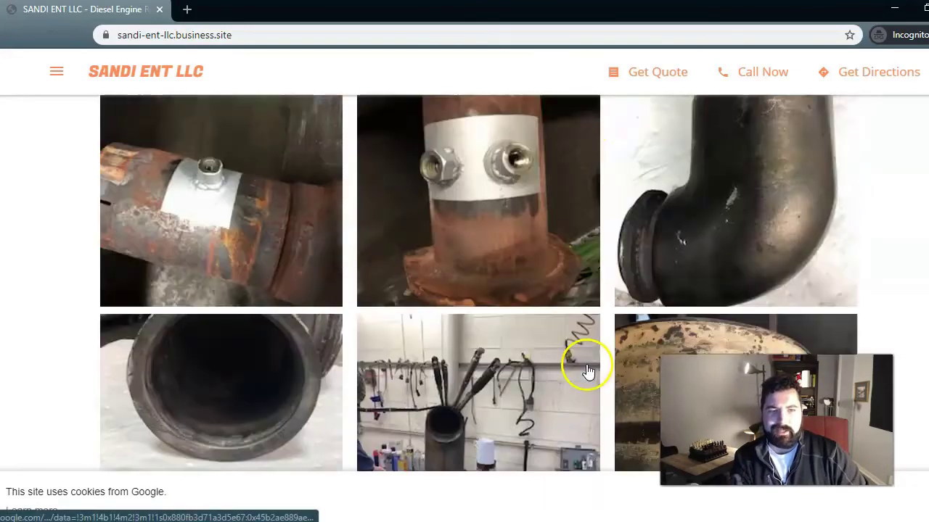
scroll(580, 368, "up", 2)
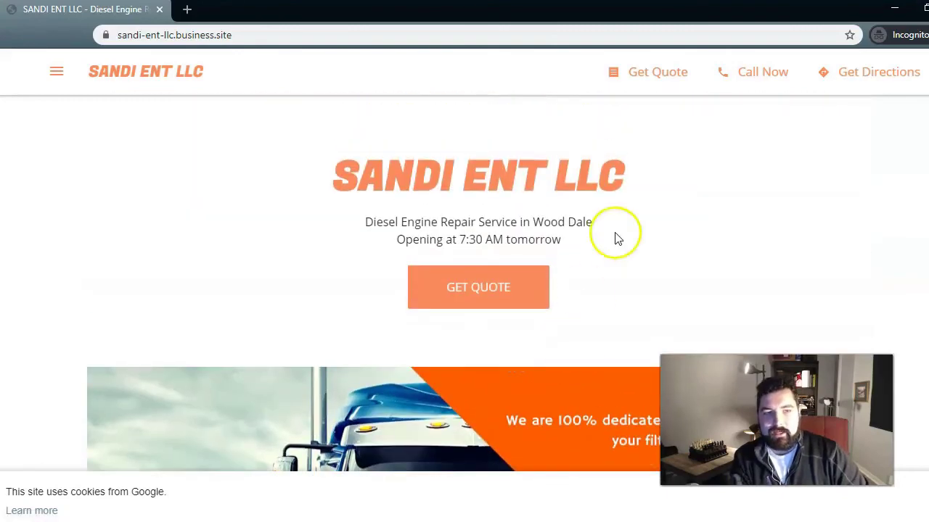
Step: Switch back to the Google My Business website editor, view the Share Website options, and close them without sharing
key("alt+Tab")
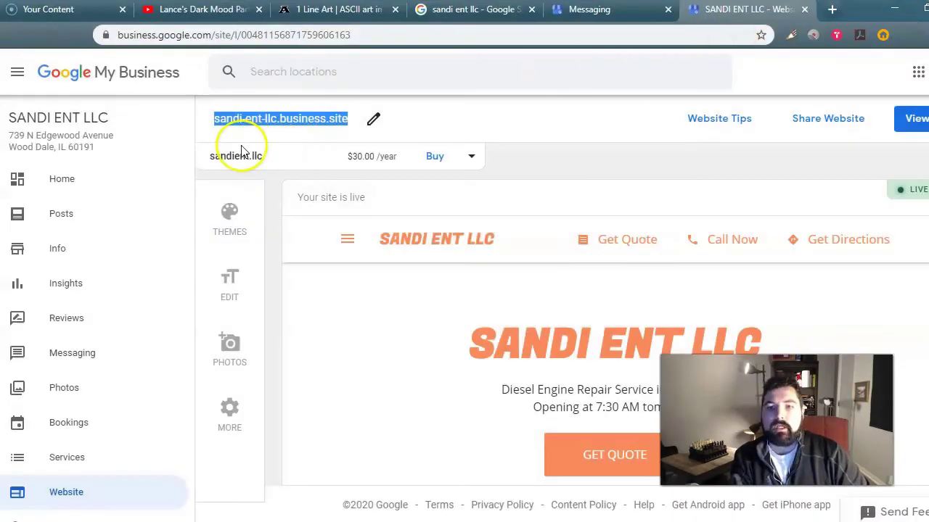
left_click(438, 124)
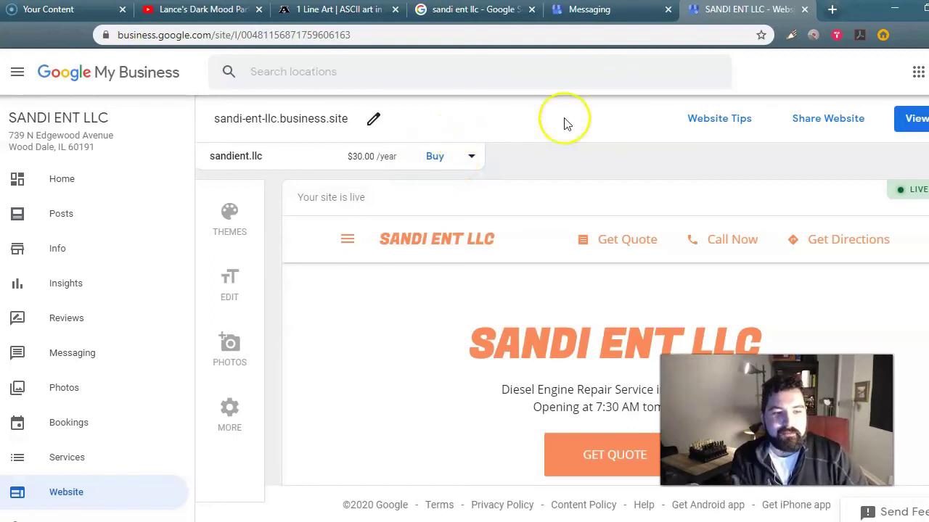
left_click(840, 118)
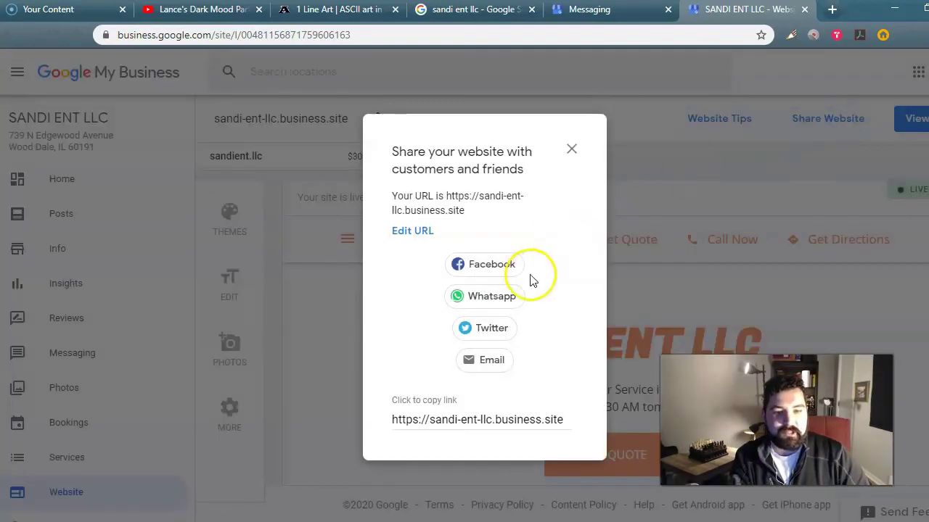
left_click(572, 149)
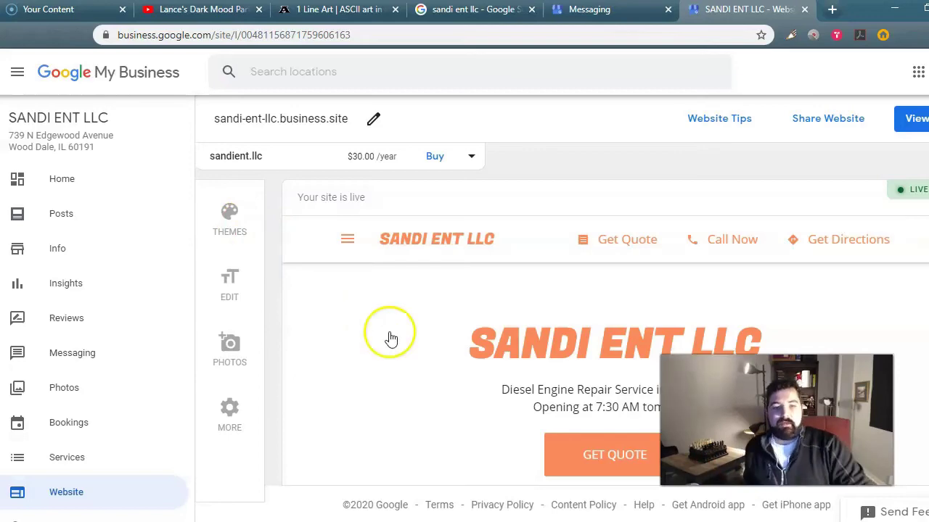
Step: Look through the editor's site preview, from the posts to the Contact Us section and back to the testimonials
scroll(450, 312, "down", 10)
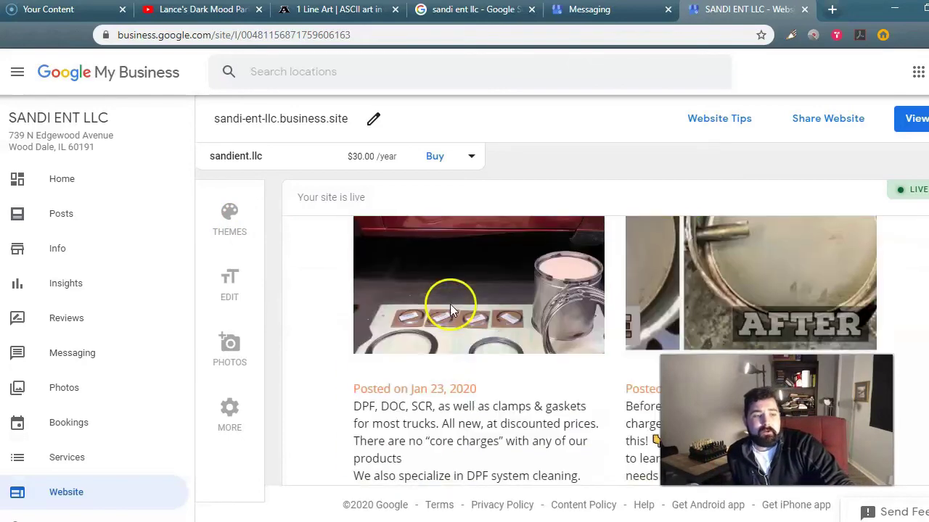
scroll(450, 303, "down", 10)
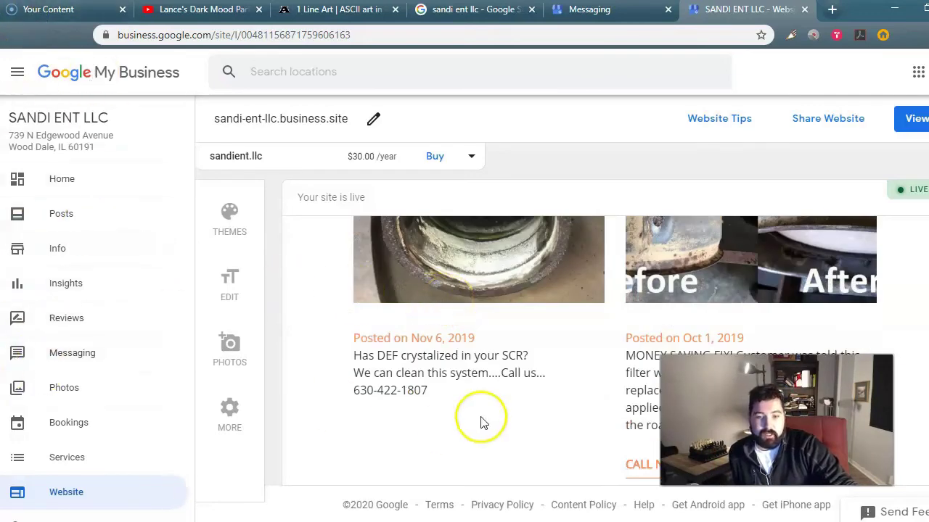
scroll(486, 414, "down", 10)
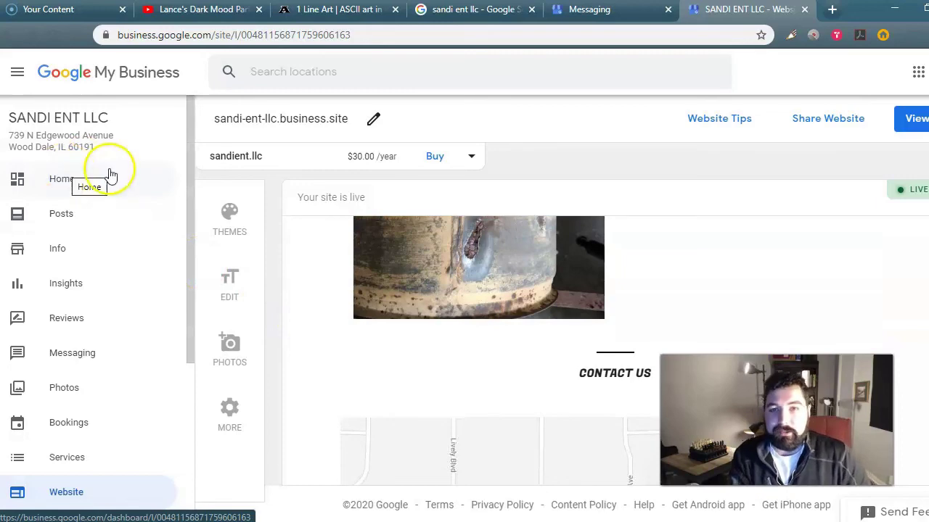
scroll(564, 267, "down", 1)
scroll(553, 279, "up", 6)
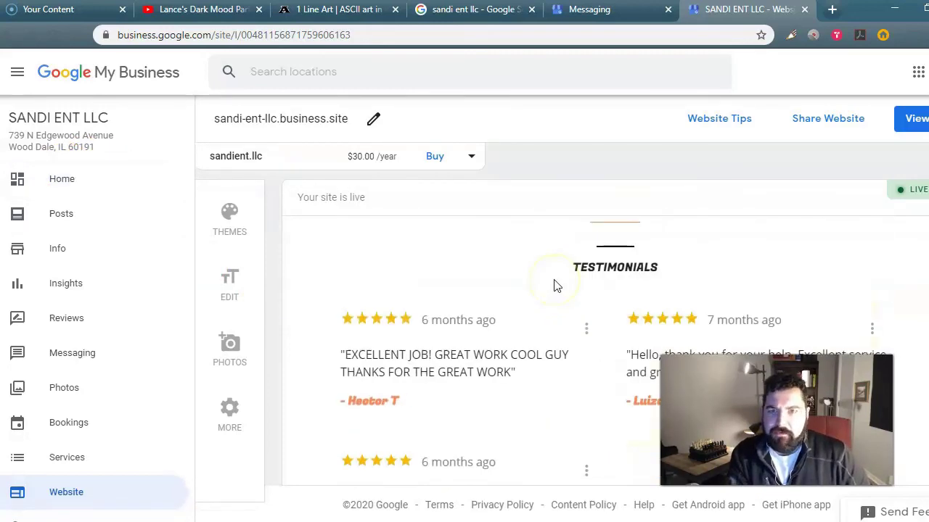